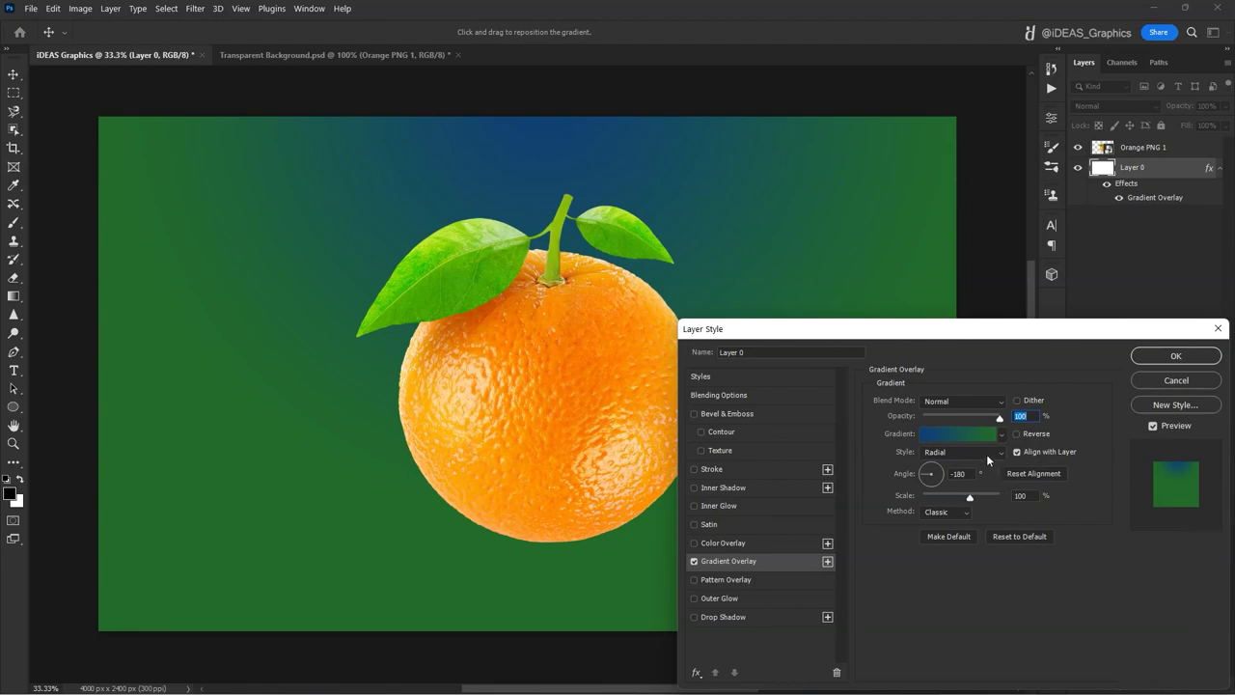
Set the start colour stop of Layer 0's gradient overlay to #fabe71 and its location to 10
{"action": "left_click", "coordinate": [975, 434]}
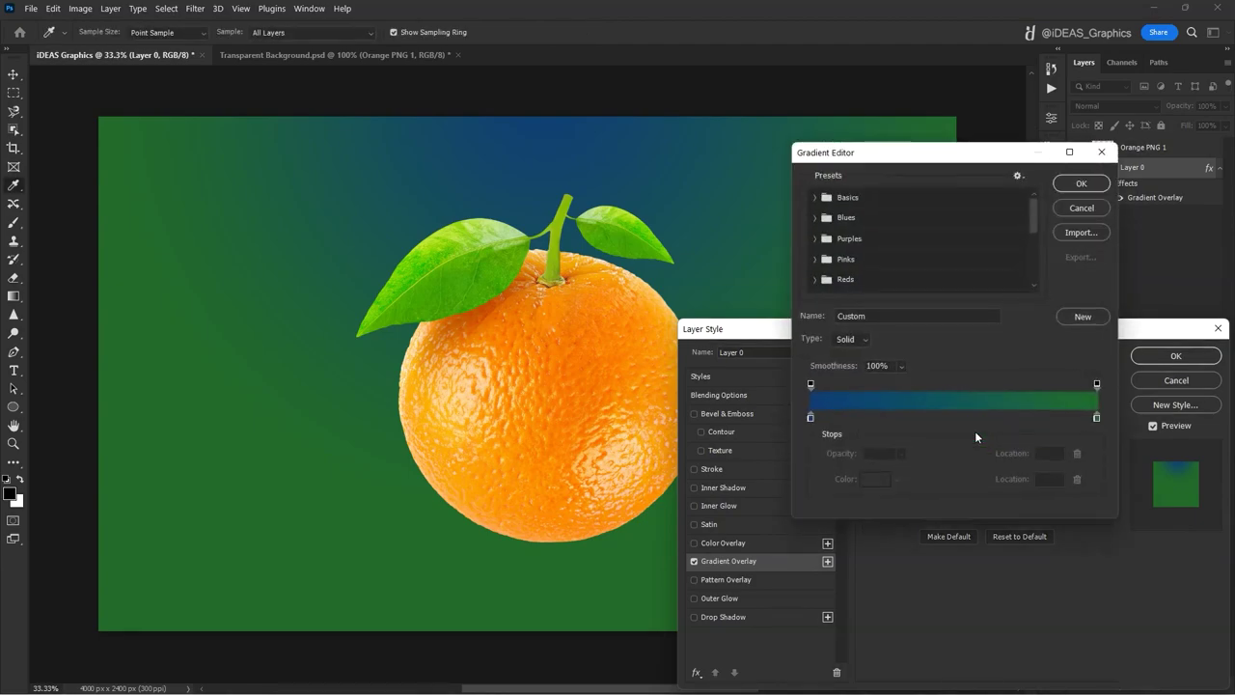
{"action": "left_click", "coordinate": [811, 417]}
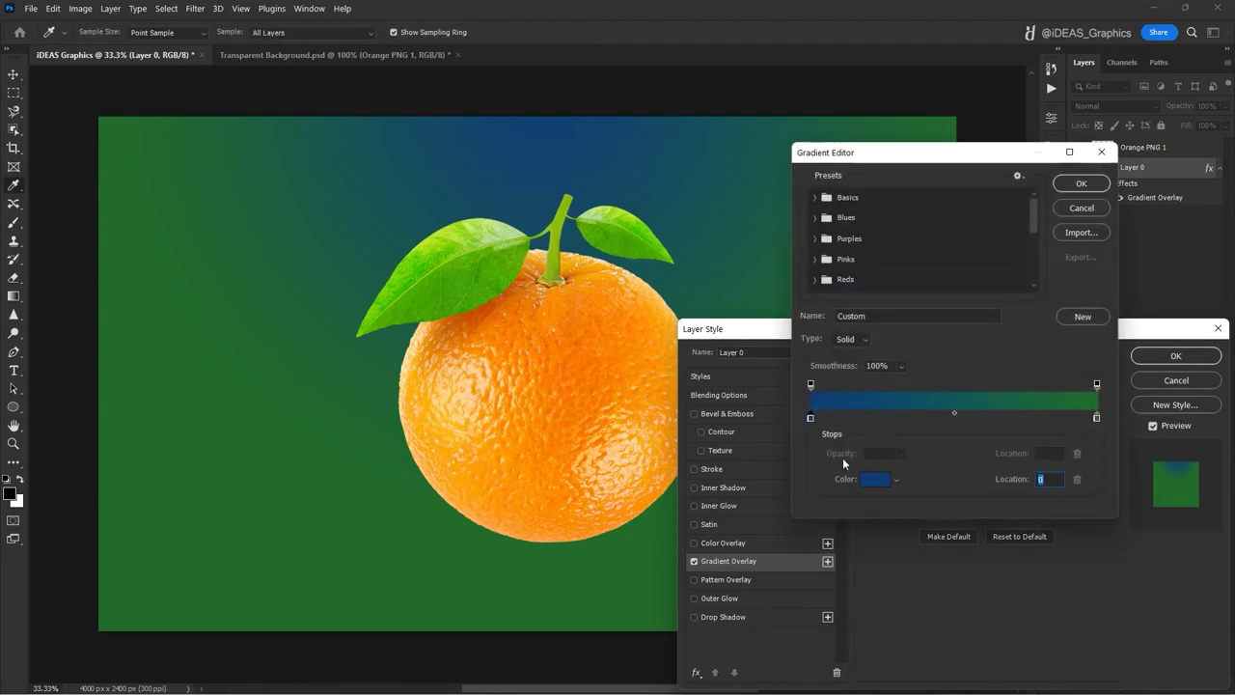
{"action": "left_click", "coordinate": [867, 480]}
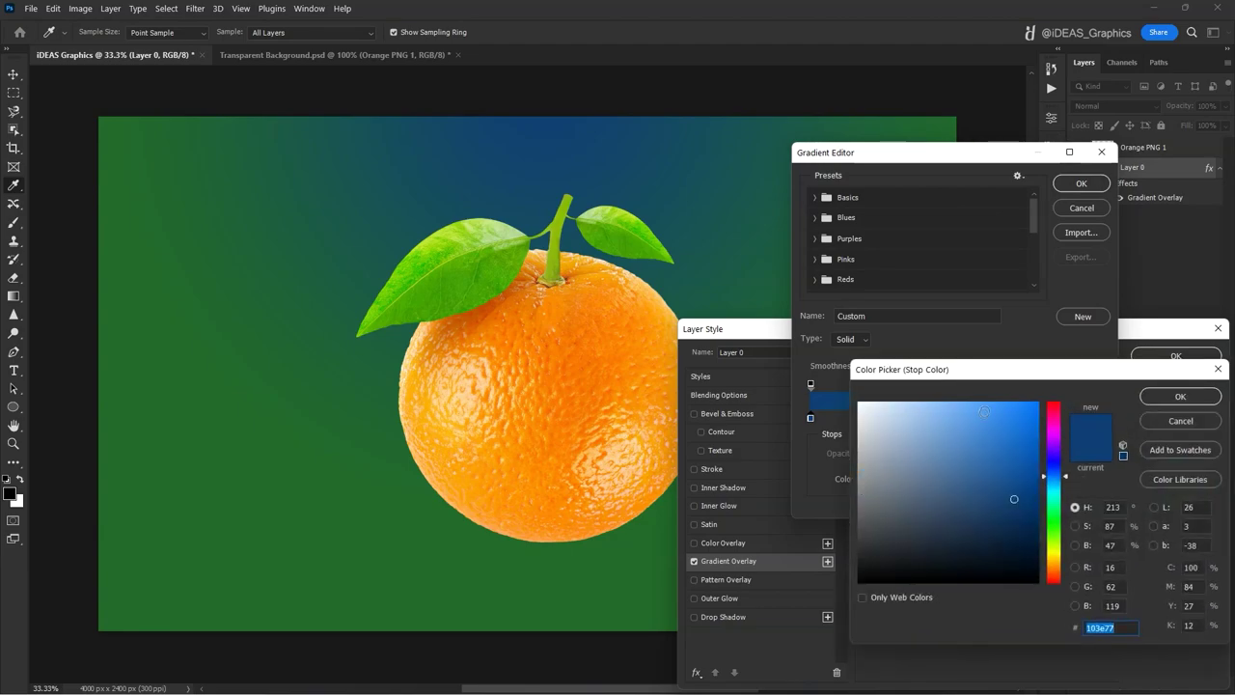
{"action": "left_click_drag", "start_coordinate": [991, 375], "coordinate": [884, 325]}
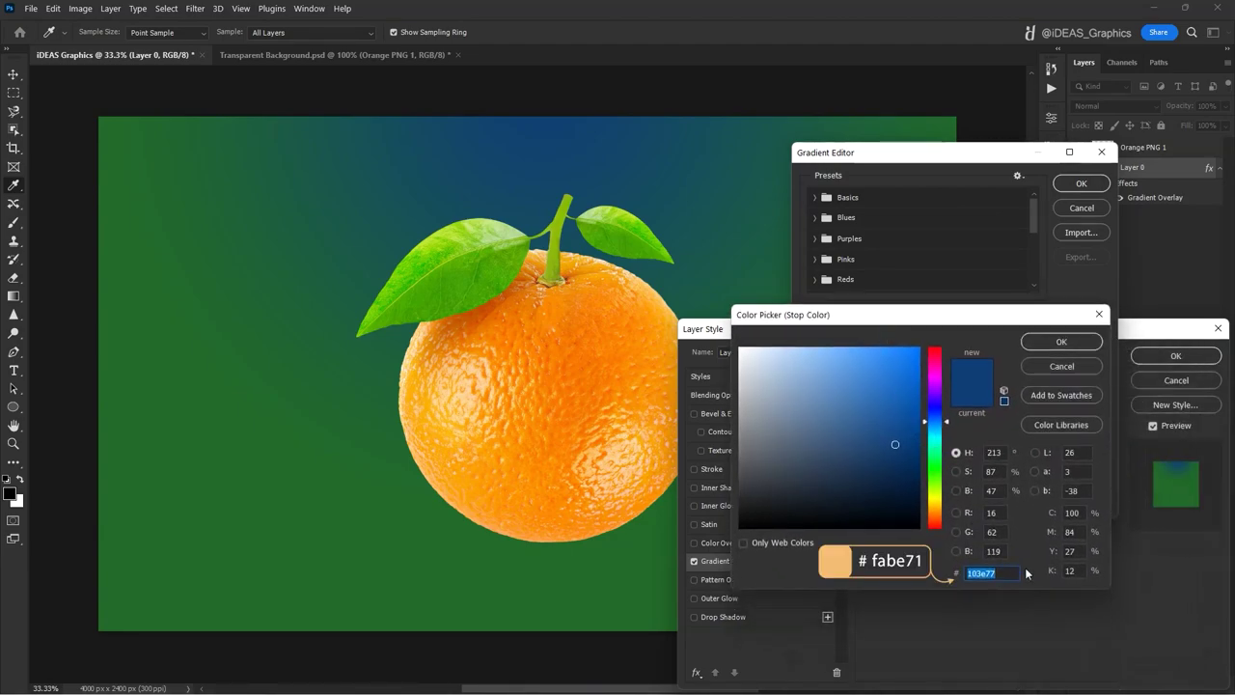
{"action": "type", "text": "fabe71"}
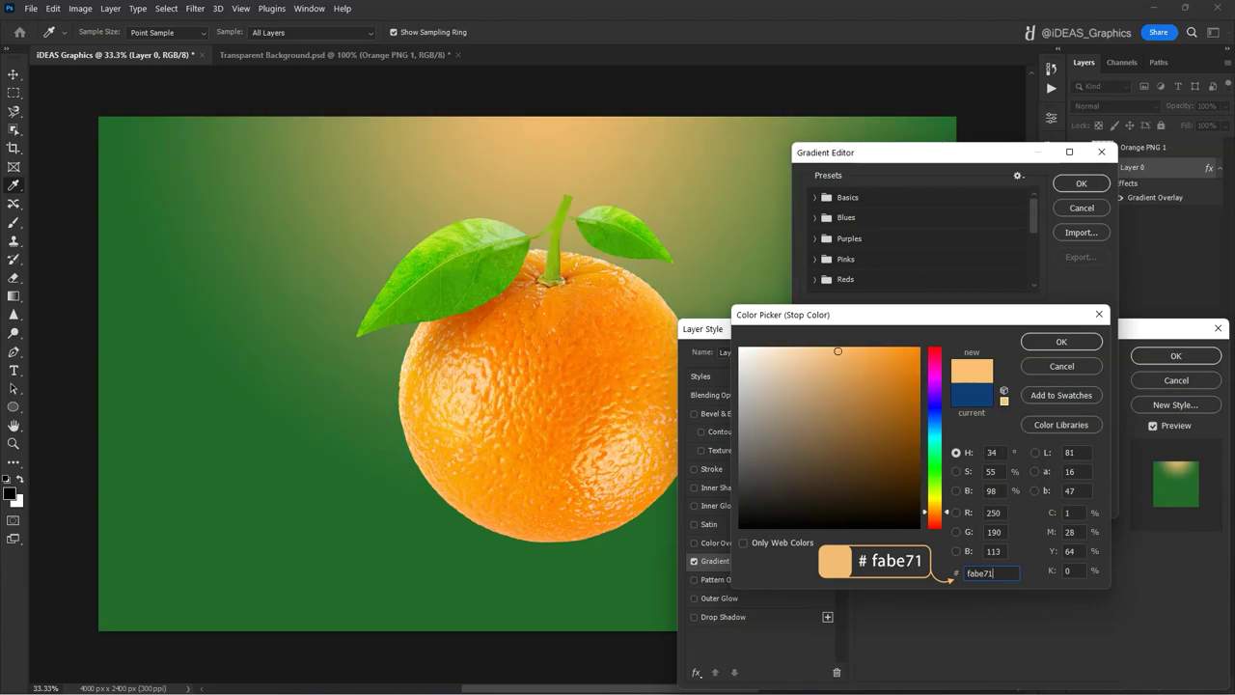
{"action": "left_click", "coordinate": [1059, 342]}
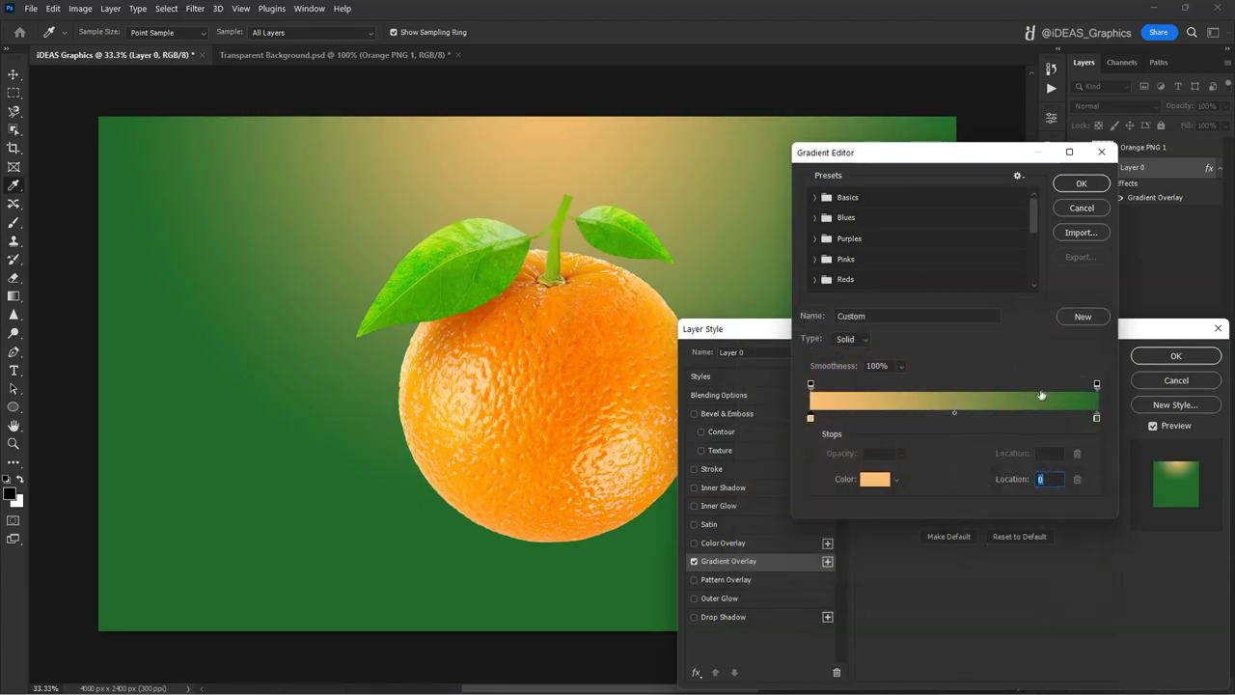
{"action": "type", "text": "10"}
Set the gradient's end colour stop to #b33f00 at location 80 and accept the gradient
{"action": "left_click", "coordinate": [1095, 419]}
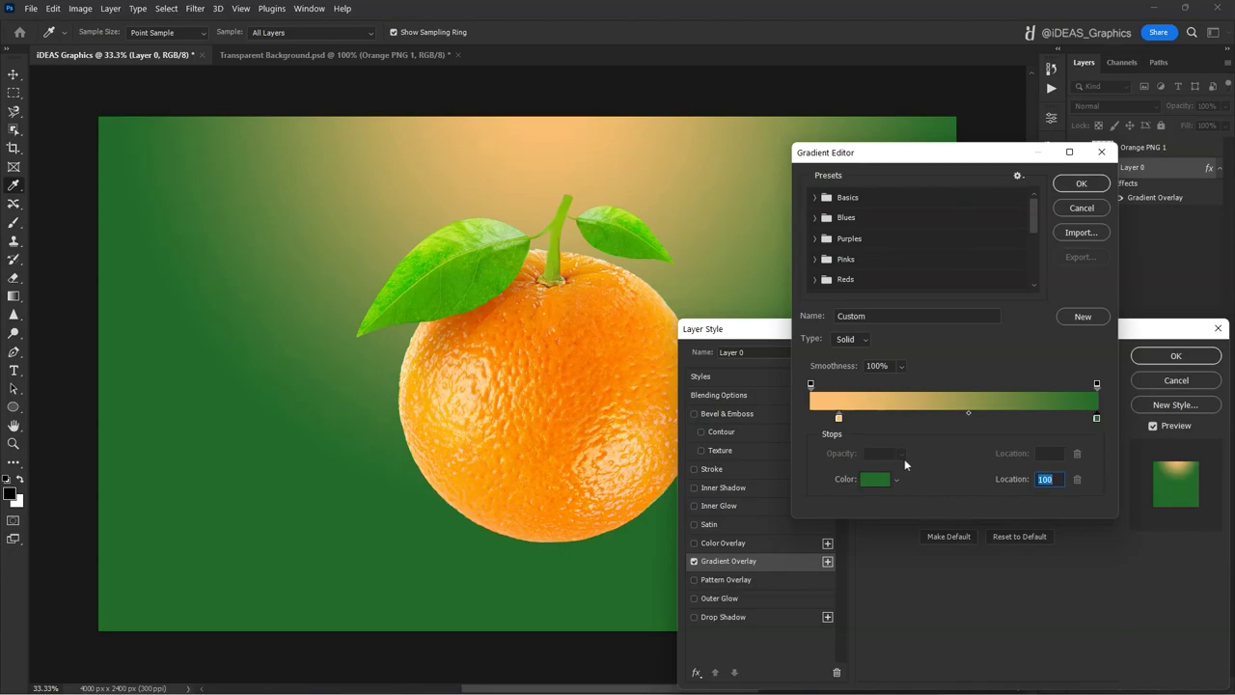
{"action": "left_click", "coordinate": [874, 478]}
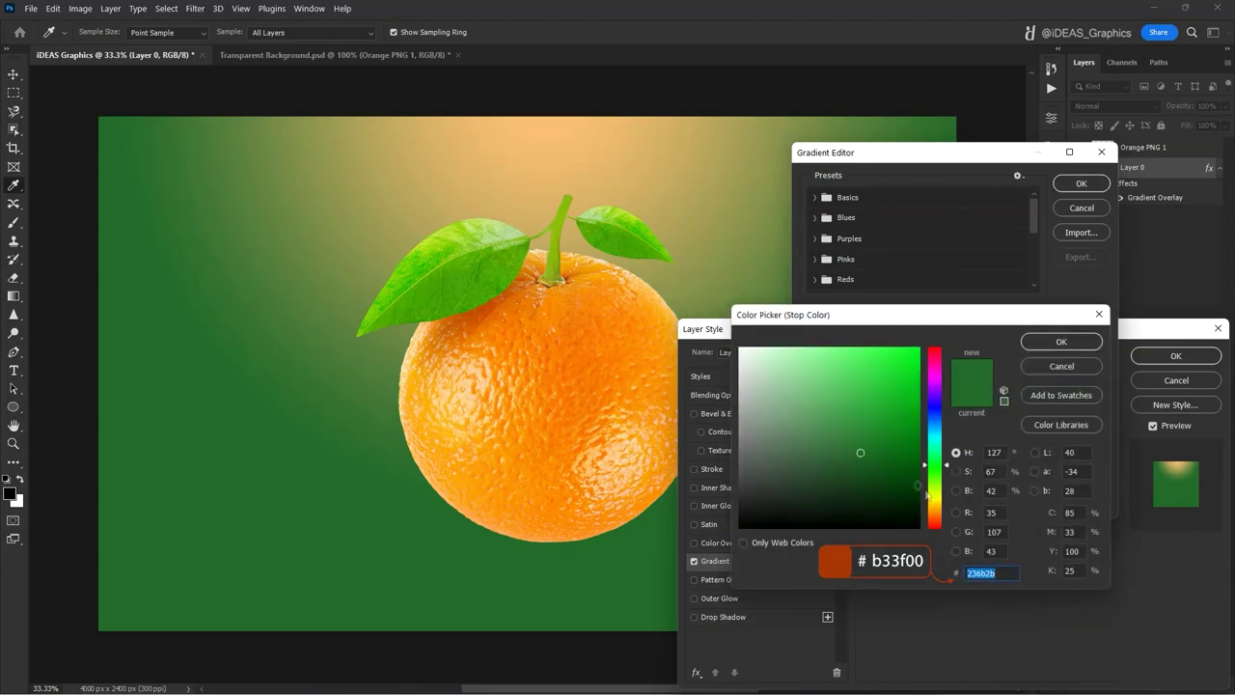
{"action": "type", "text": "b33f00"}
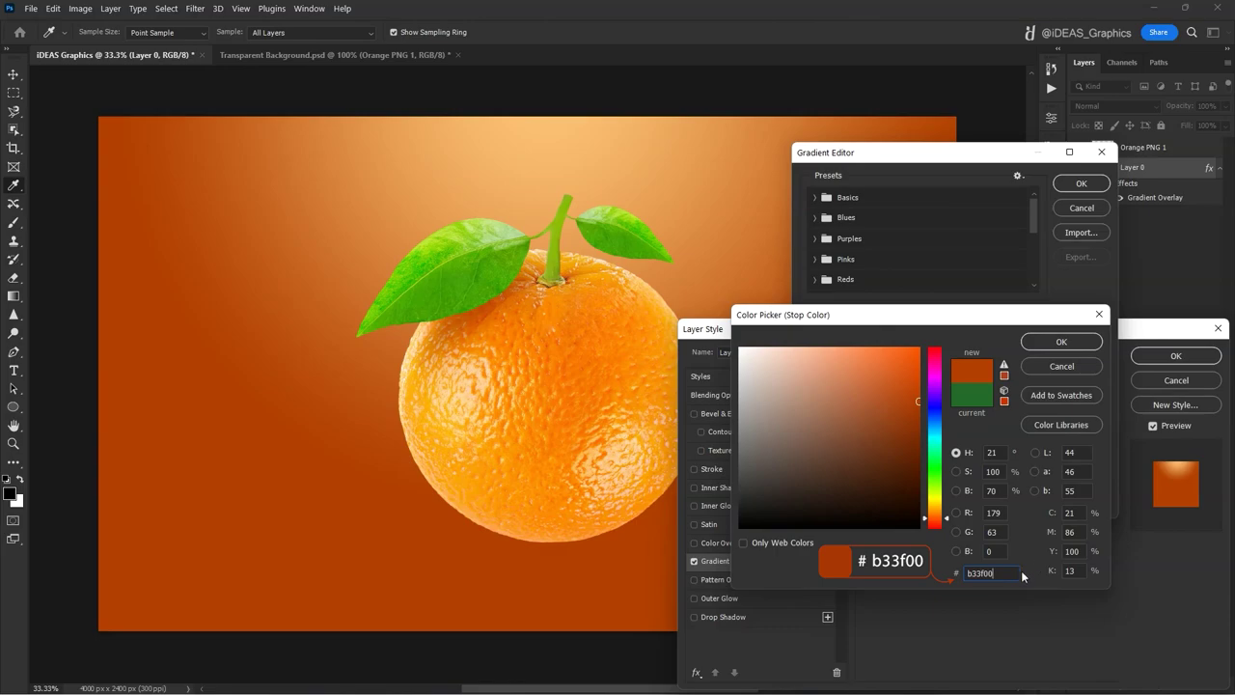
{"action": "left_click", "coordinate": [1059, 343]}
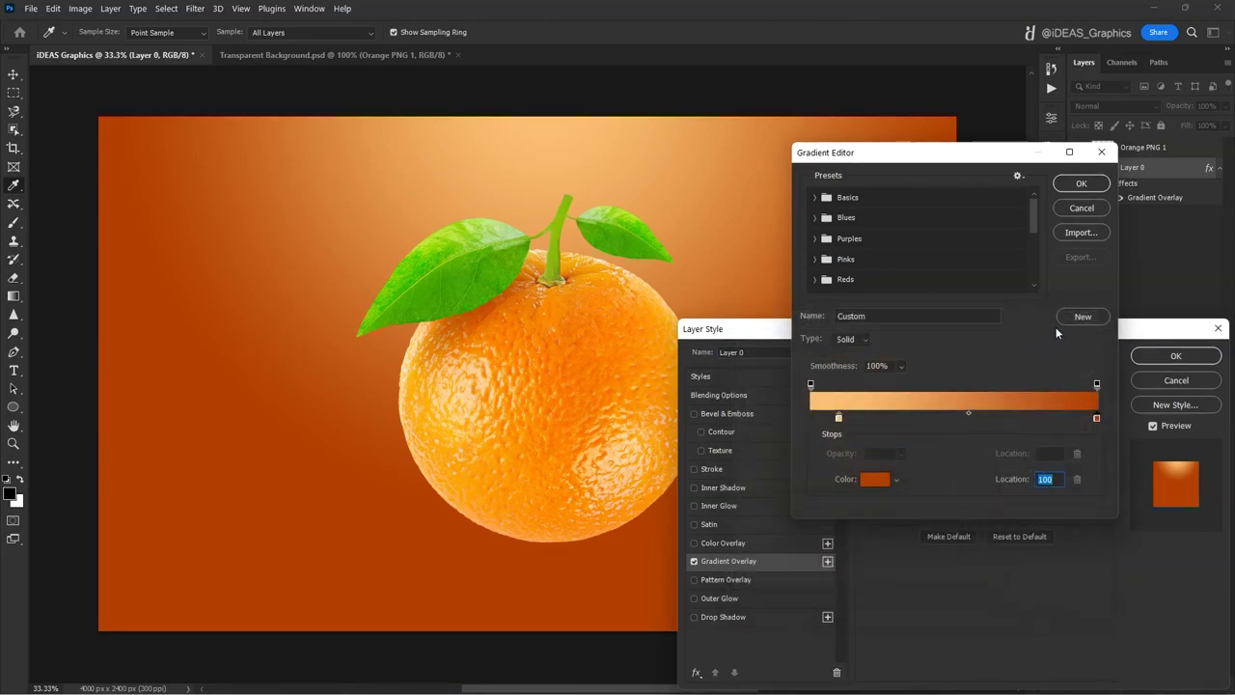
{"action": "type", "text": "80"}
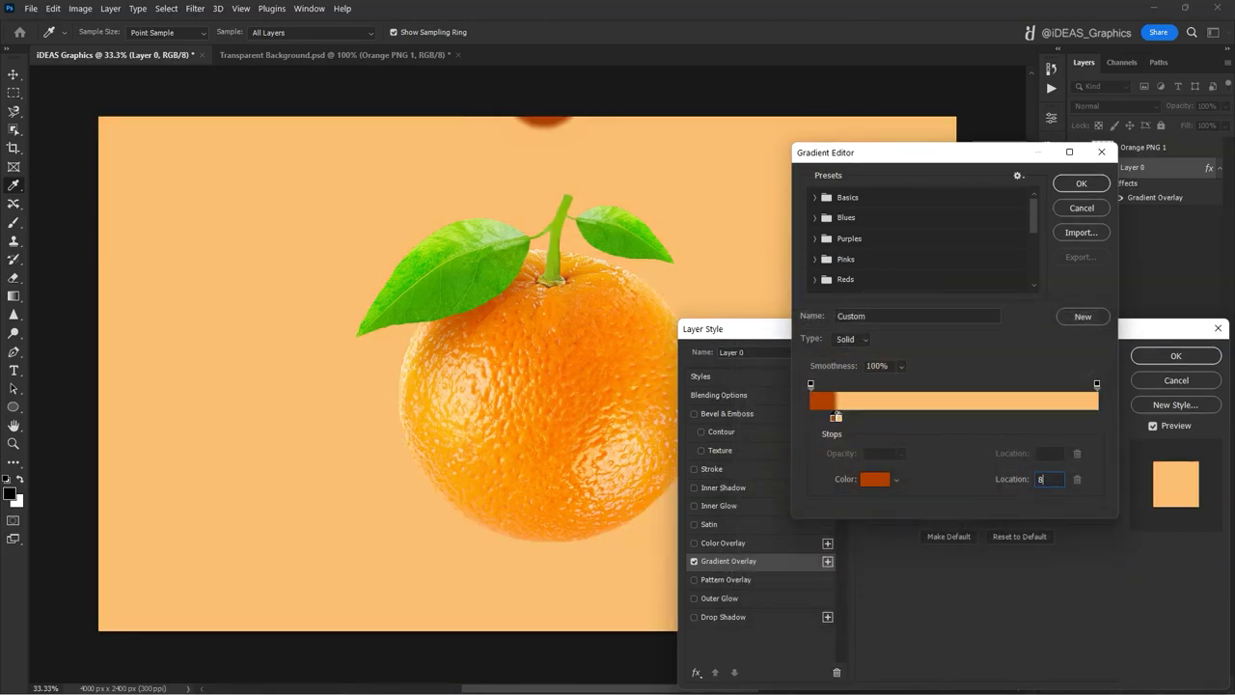
{"action": "left_click", "coordinate": [1081, 185]}
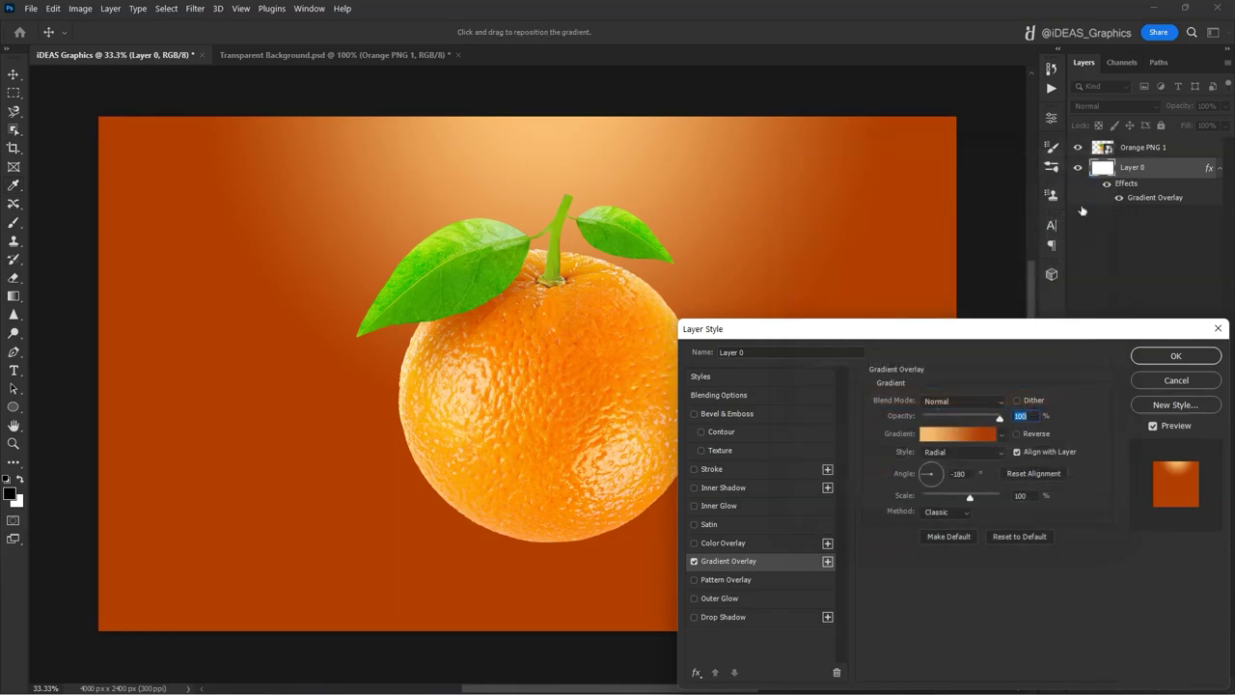
Reposition the radial gradient's glow lower behind the orange and apply the layer style
{"action": "left_click_drag", "start_coordinate": [1057, 339], "coordinate": [1021, 225]}
{"action": "left_click_drag", "start_coordinate": [424, 280], "coordinate": [309, 273]}
{"action": "left_click", "coordinate": [1127, 248]}
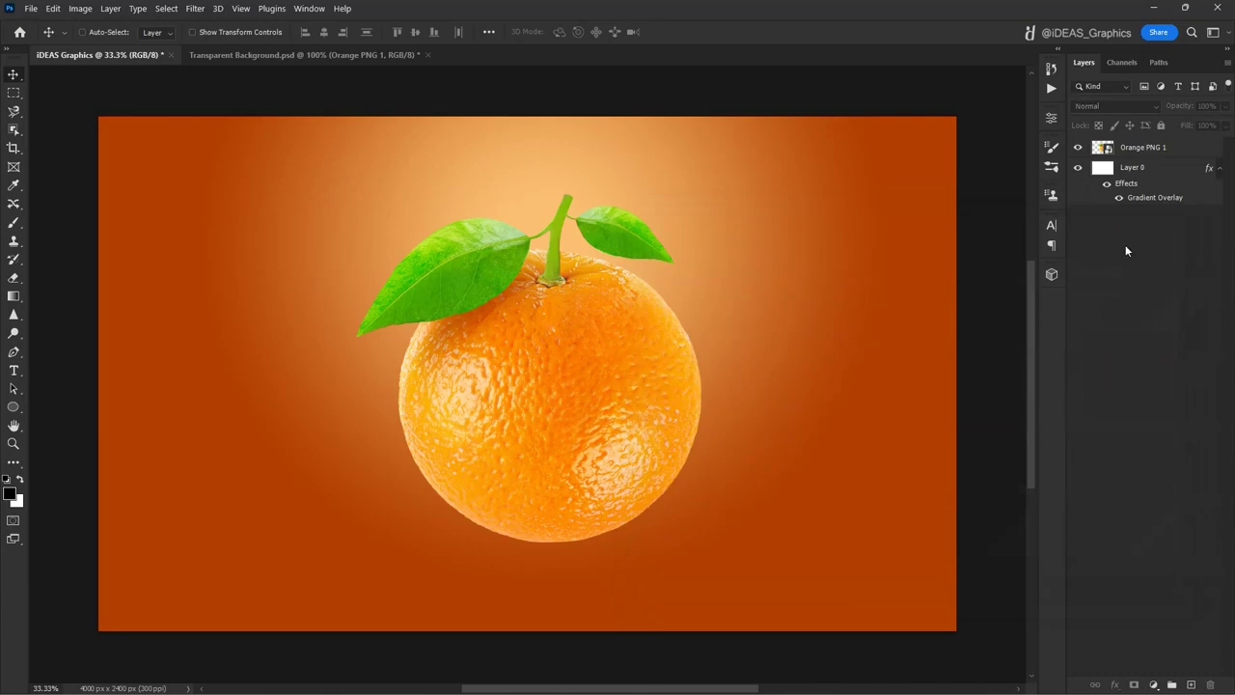
Duplicate the Orange PNG 1 layer with the original hidden, and nudge both orange layers about 20 px to the left
{"action": "left_click", "coordinate": [1154, 152]}
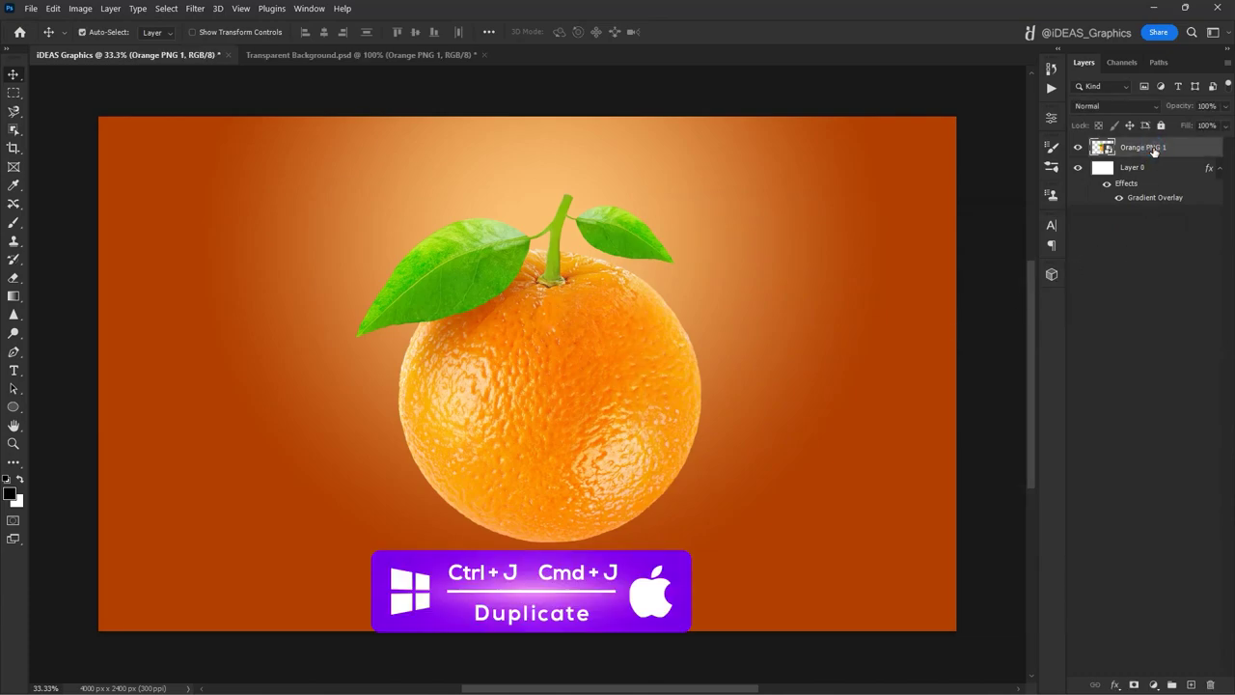
{"action": "key", "text": "ctrl+j"}
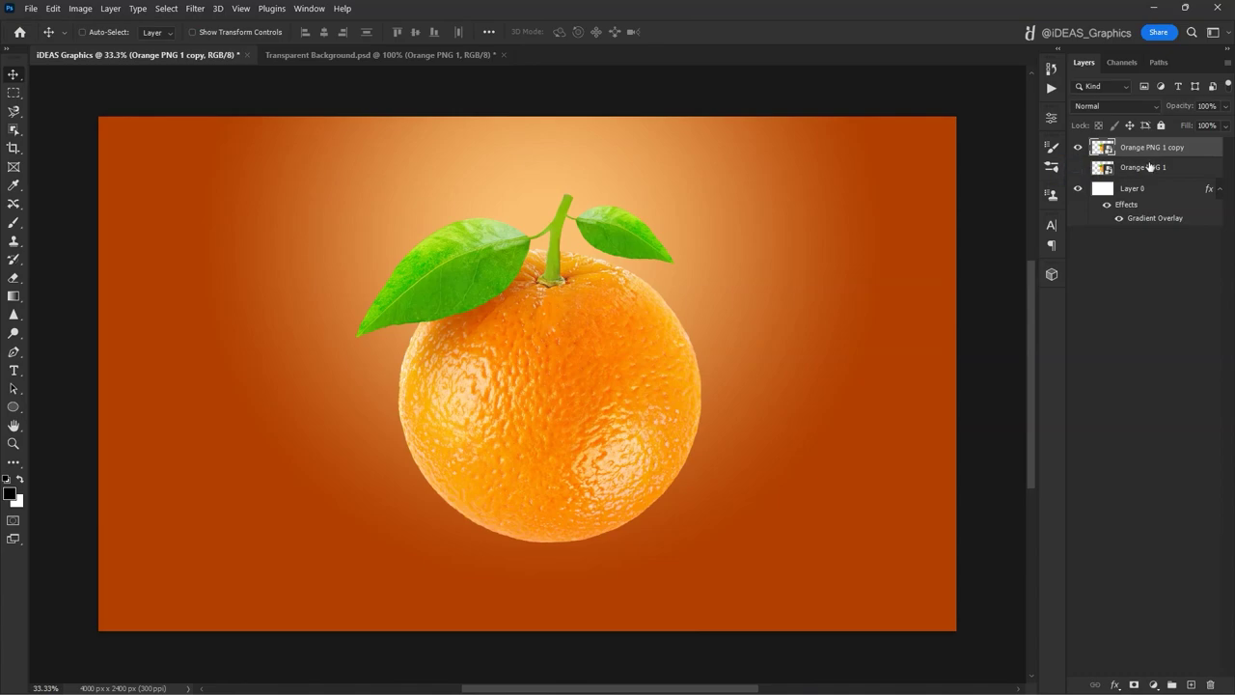
{"action": "left_click", "coordinate": [1149, 168], "text": "ctrl"}
{"action": "key", "text": "shift+Left"}
{"action": "key", "text": "shift+Left"}
Add a Black & White adjustment layer above Orange PNG 1 copy and clip it to that layer
{"action": "left_click", "coordinate": [1152, 150]}
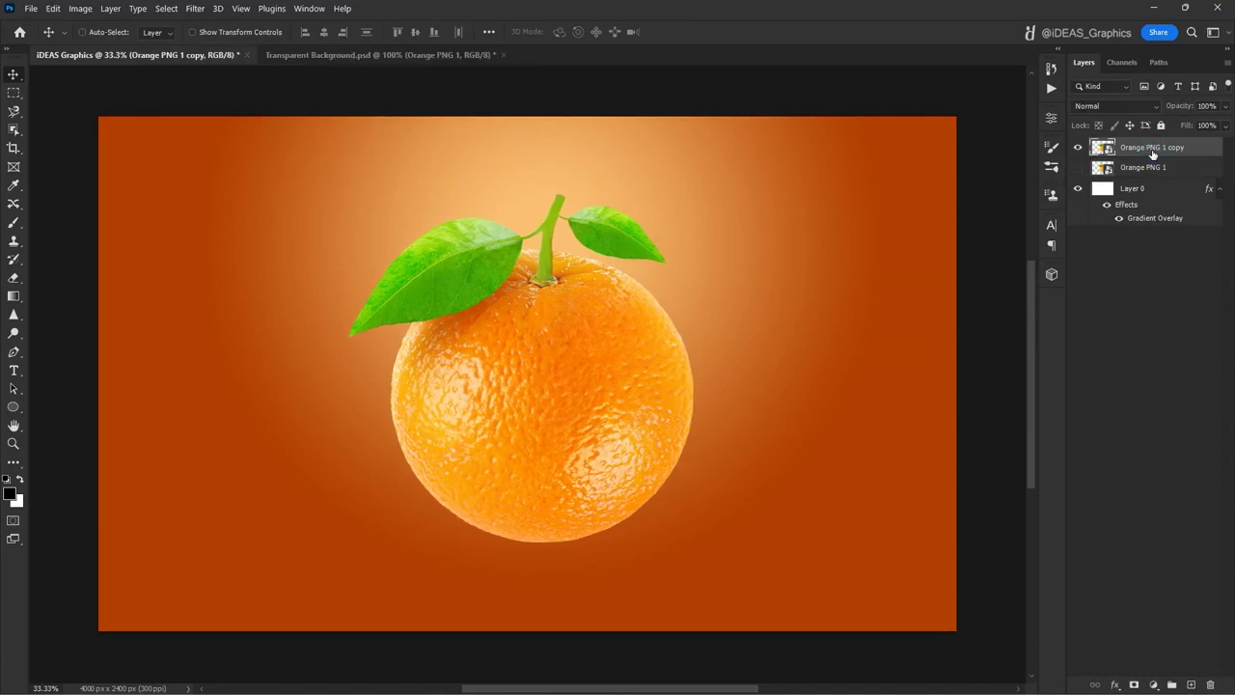
{"action": "left_click", "coordinate": [1152, 684]}
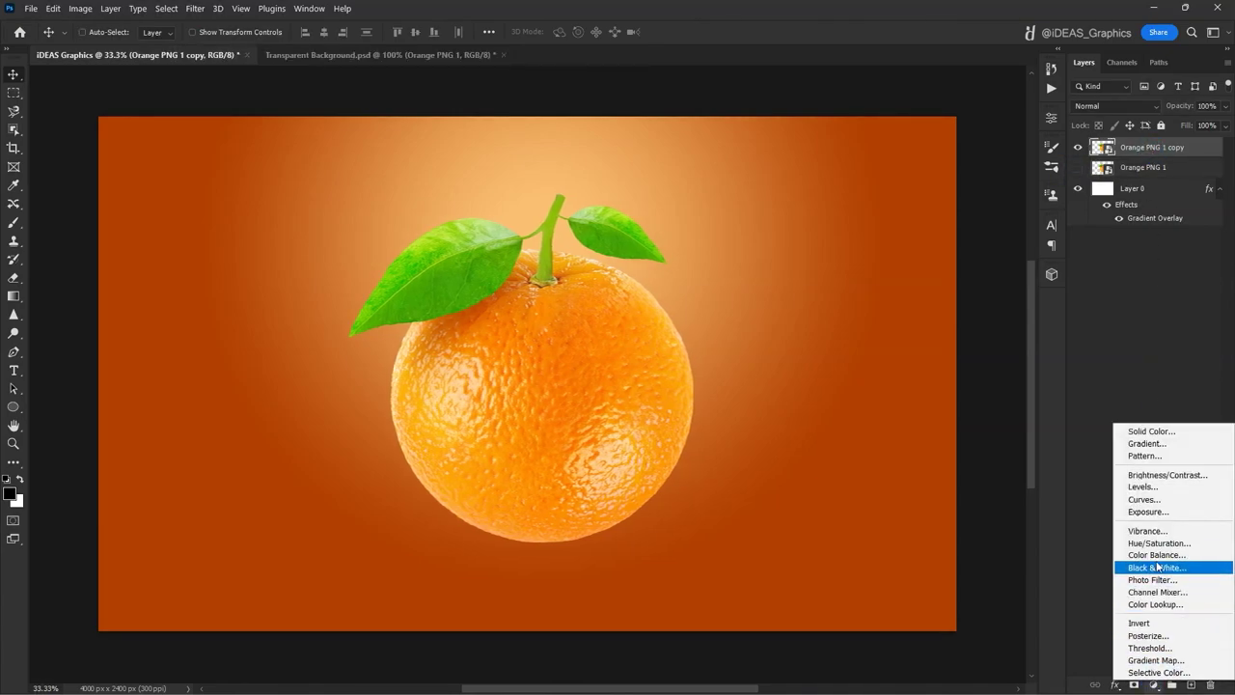
{"action": "left_click", "coordinate": [1116, 571]}
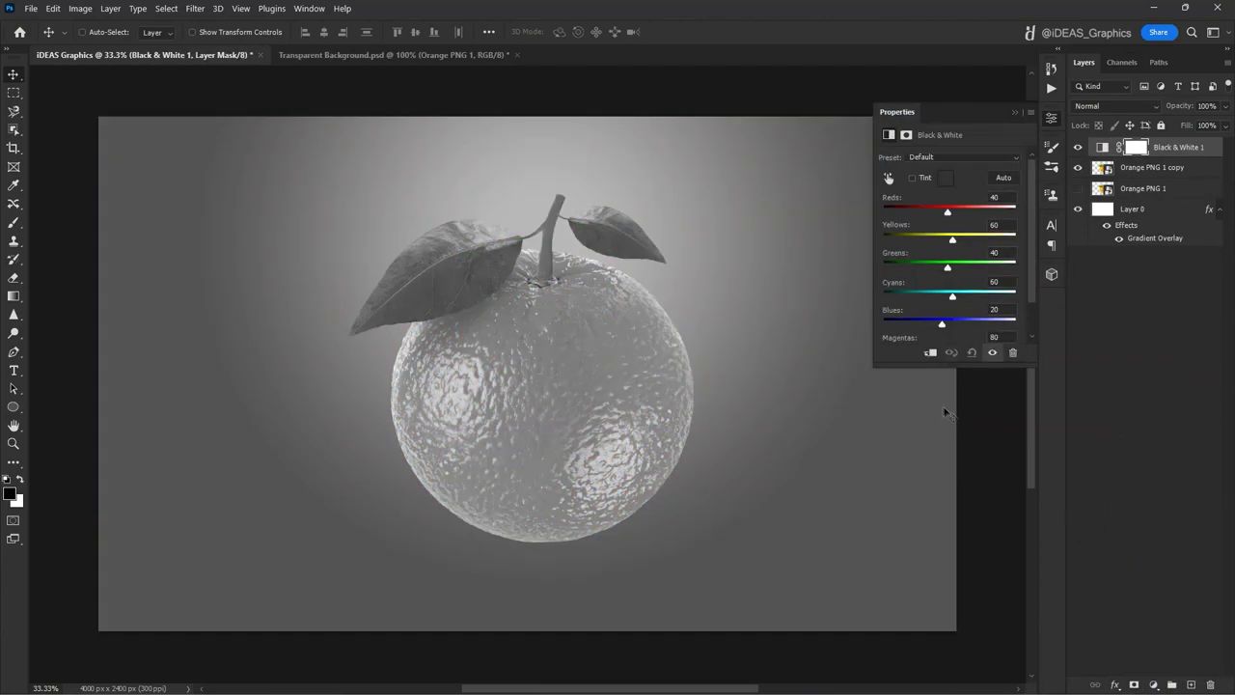
{"action": "left_click", "coordinate": [930, 354]}
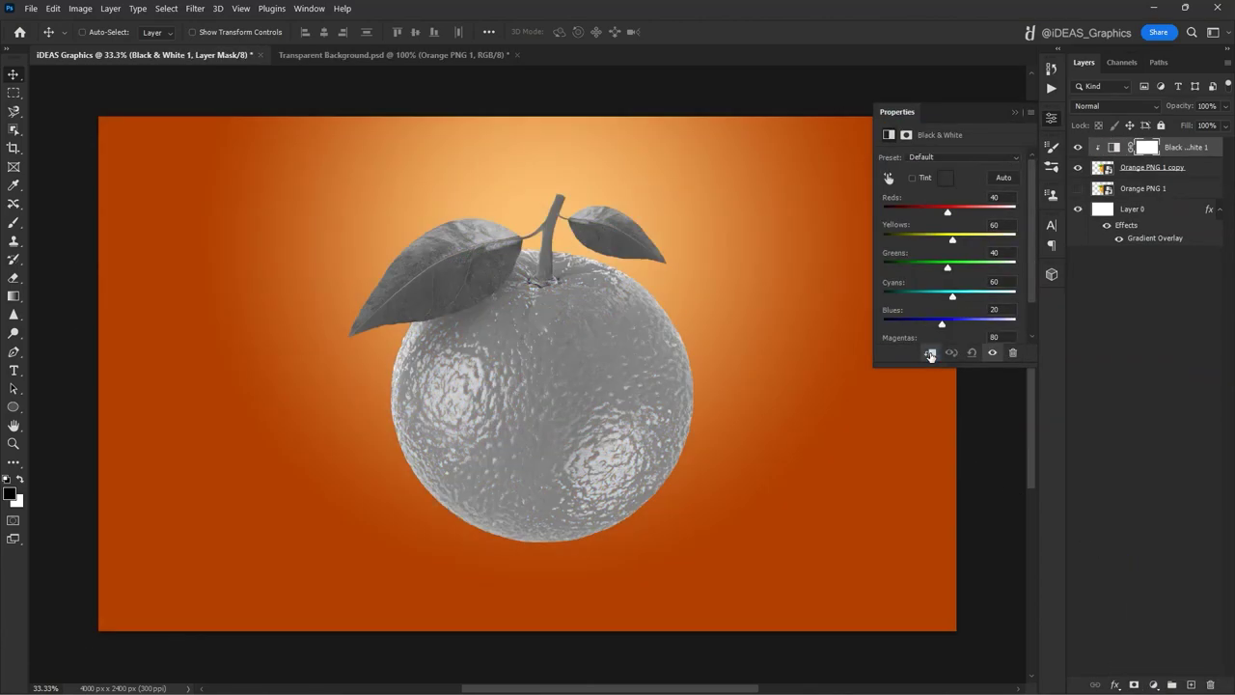
Set the Black & White adjustment's Reds to 45 and Yellows to -35
{"action": "left_click", "coordinate": [994, 197]}
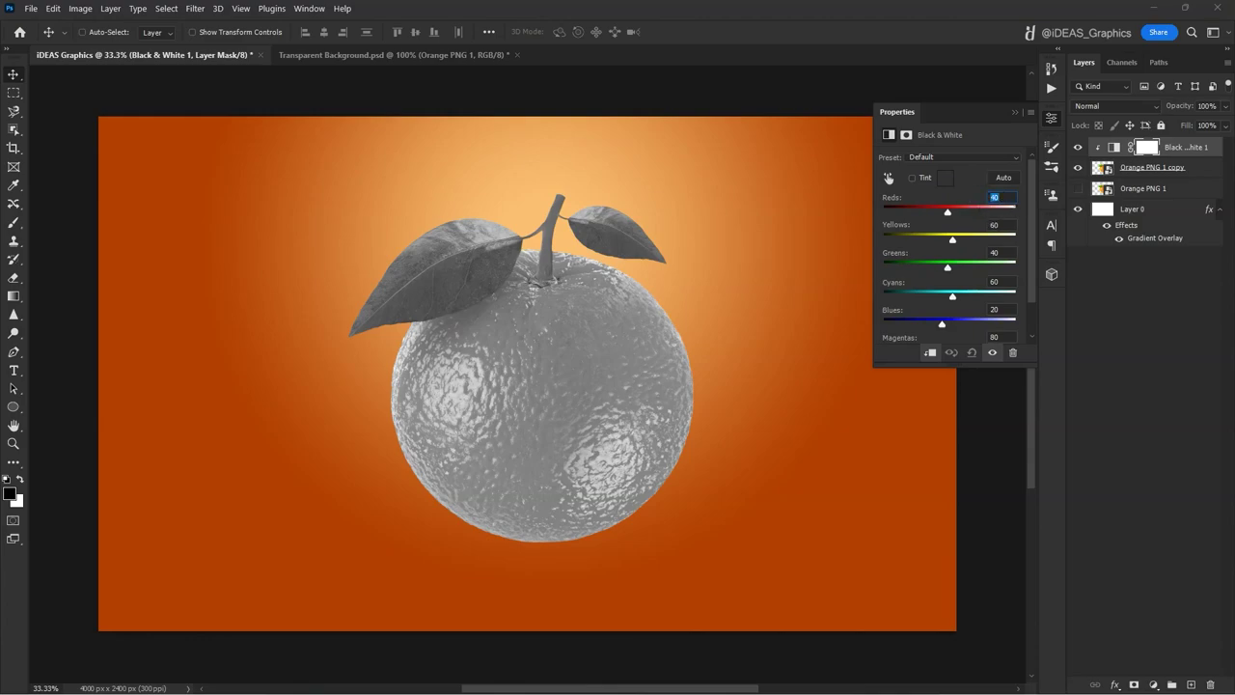
{"action": "type", "text": "45"}
{"action": "type", "text": "55"}
{"action": "type", "text": "-"}
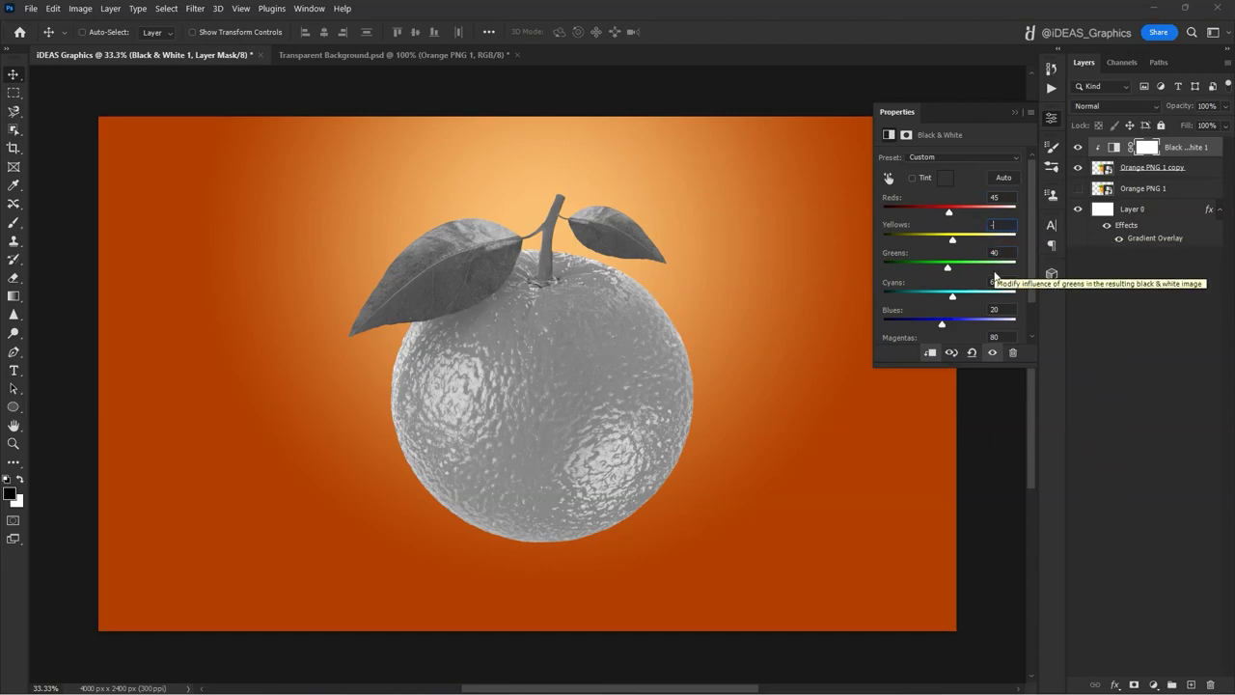
{"action": "type", "text": "35"}
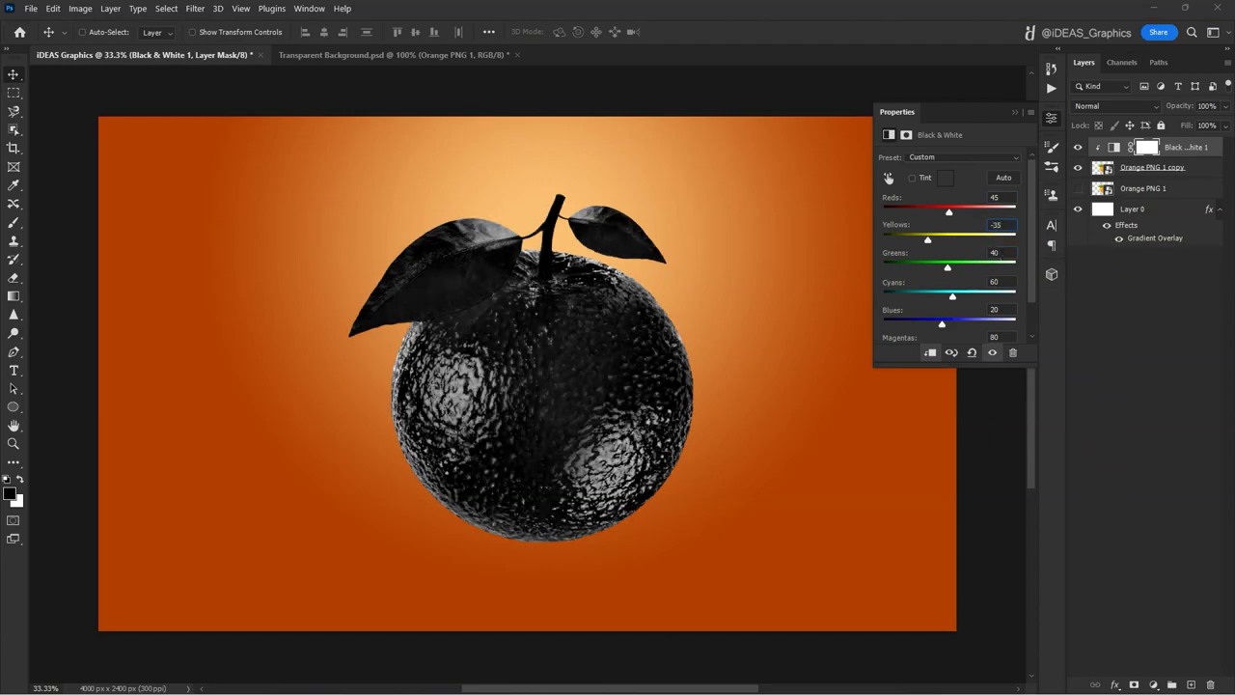
{"action": "left_click", "coordinate": [1014, 112]}
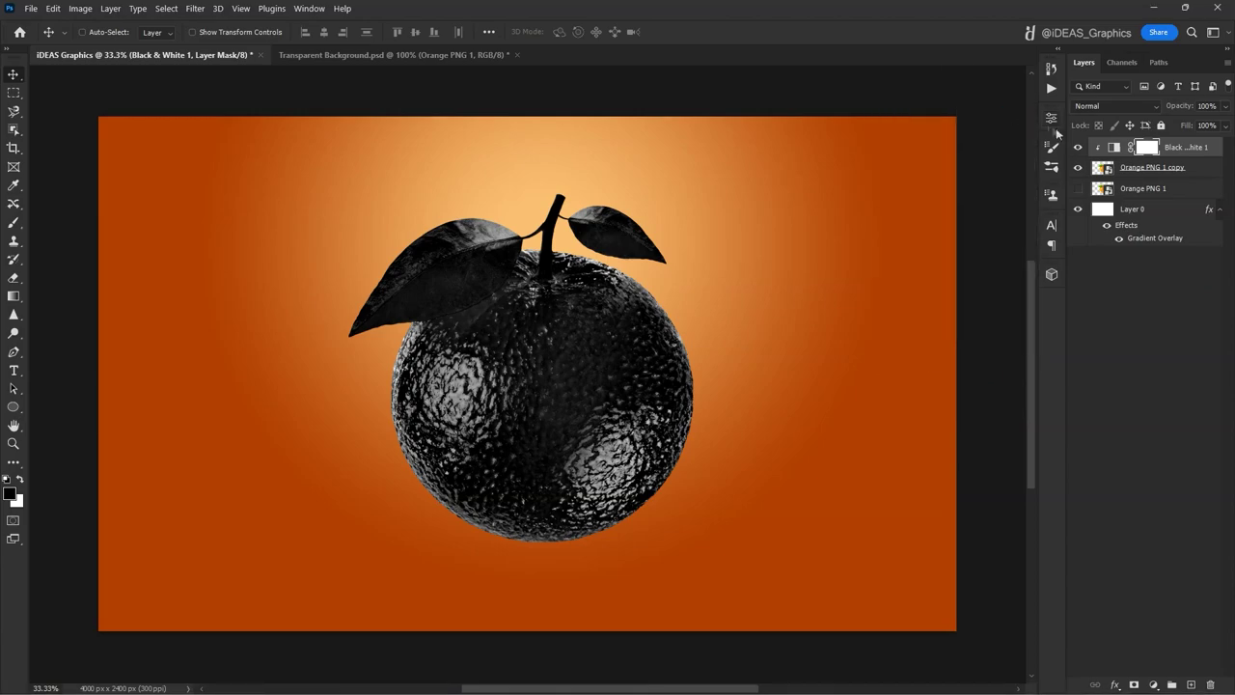
Change the blend mode of the Orange PNG 1 copy layer to Screen
{"action": "left_click", "coordinate": [1148, 172]}
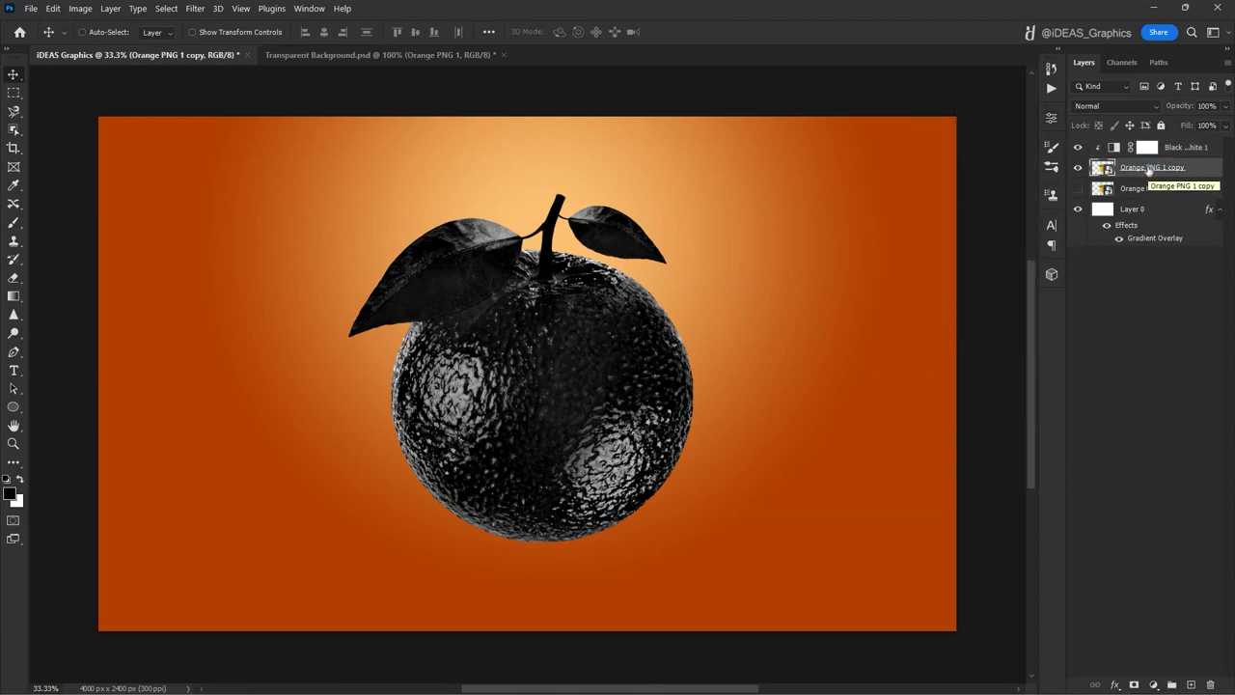
{"action": "left_click", "coordinate": [1153, 108]}
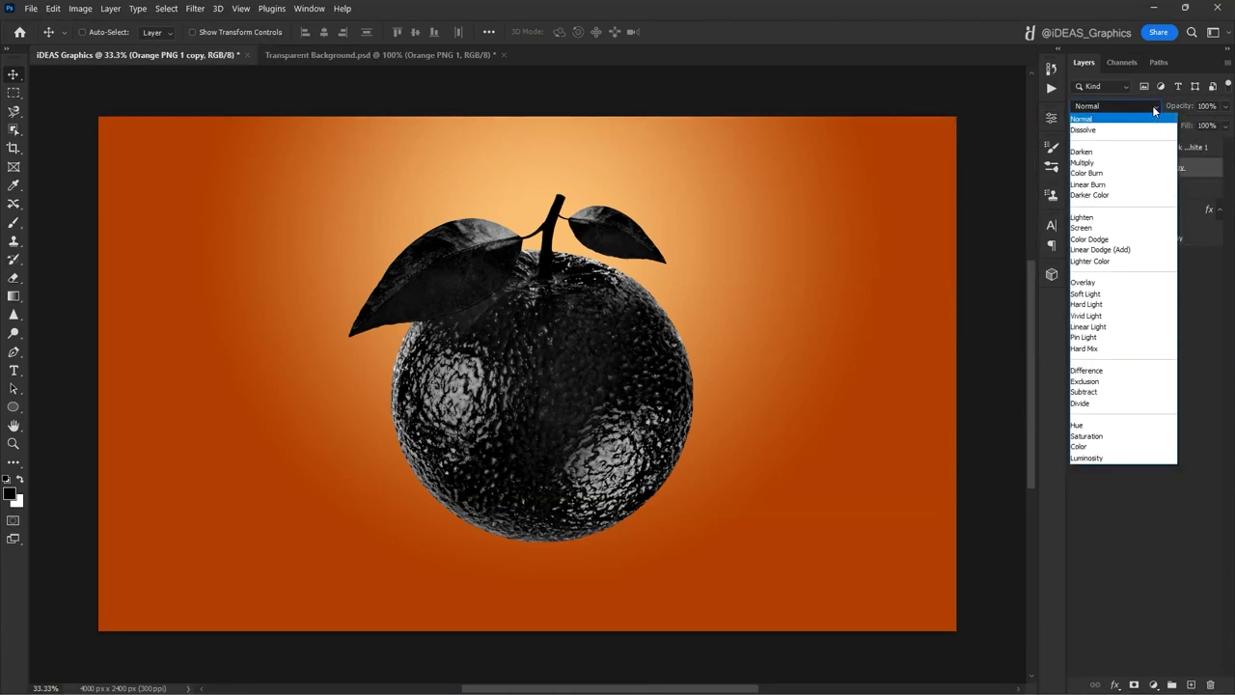
{"action": "left_click", "coordinate": [1106, 228]}
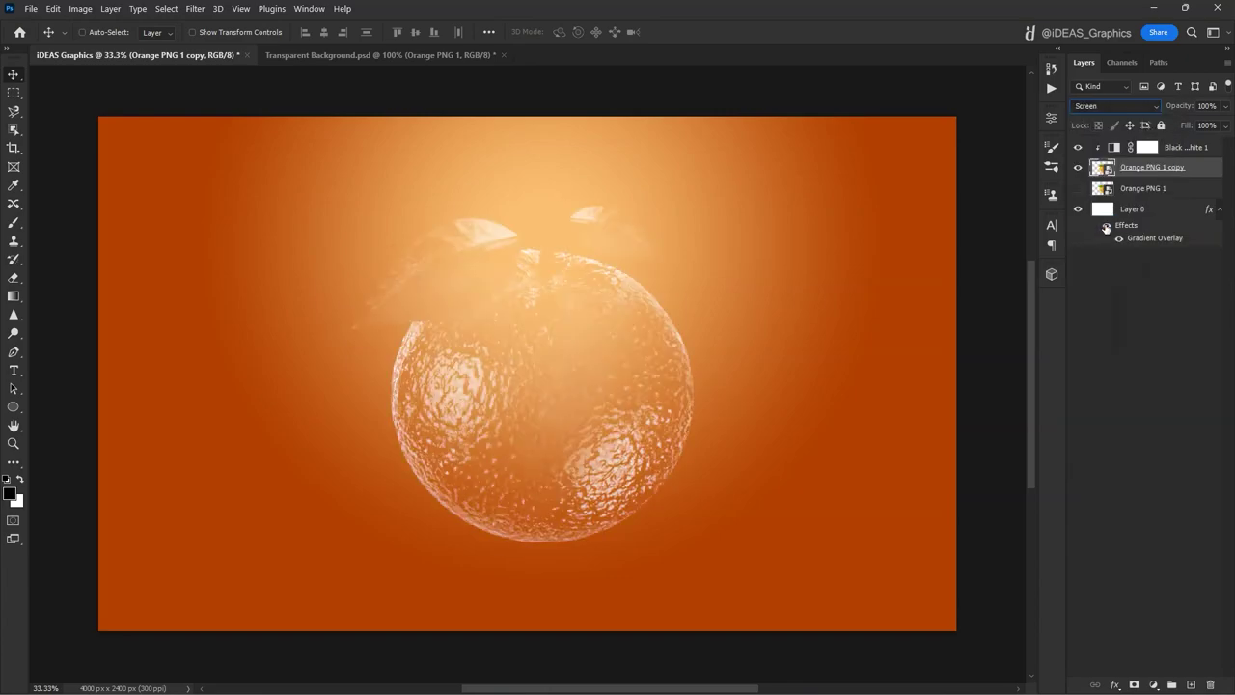
Duplicate the Orange PNG 1 layer, leaving only the duplicate visible, and add a layer mask to the duplicate
{"action": "left_click", "coordinate": [1125, 193]}
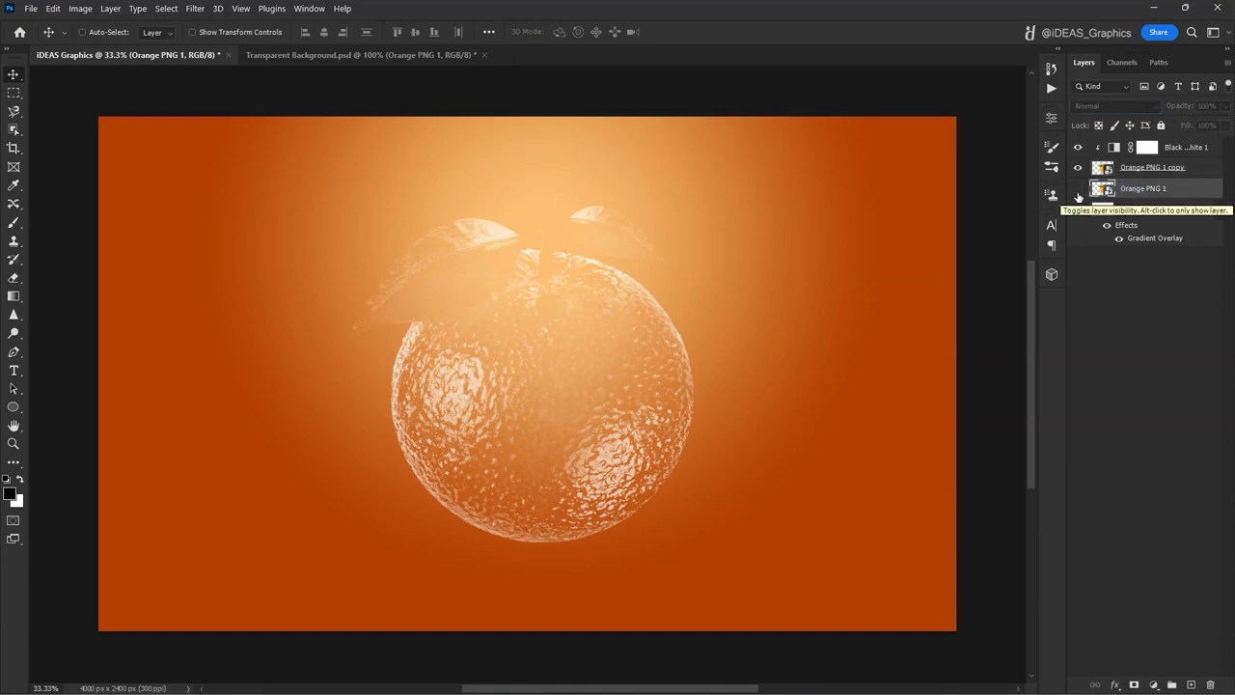
{"action": "left_click", "coordinate": [1077, 191]}
{"action": "key", "text": "ctrl+j"}
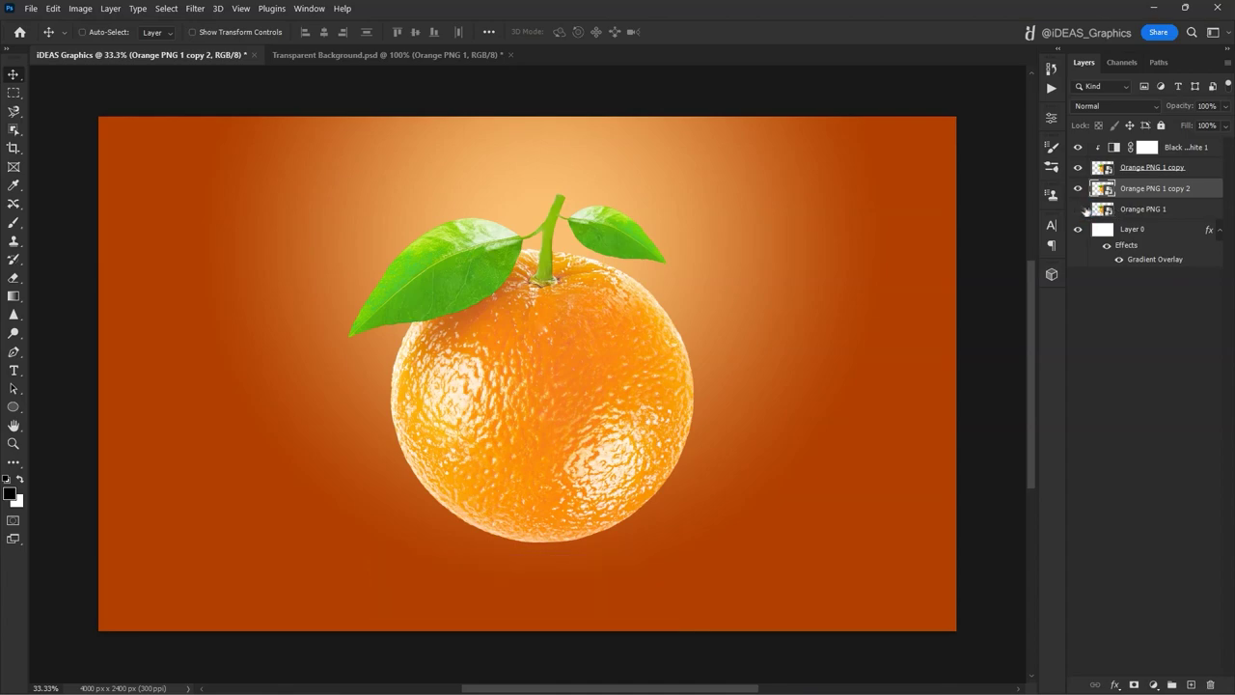
{"action": "left_click", "coordinate": [1133, 684]}
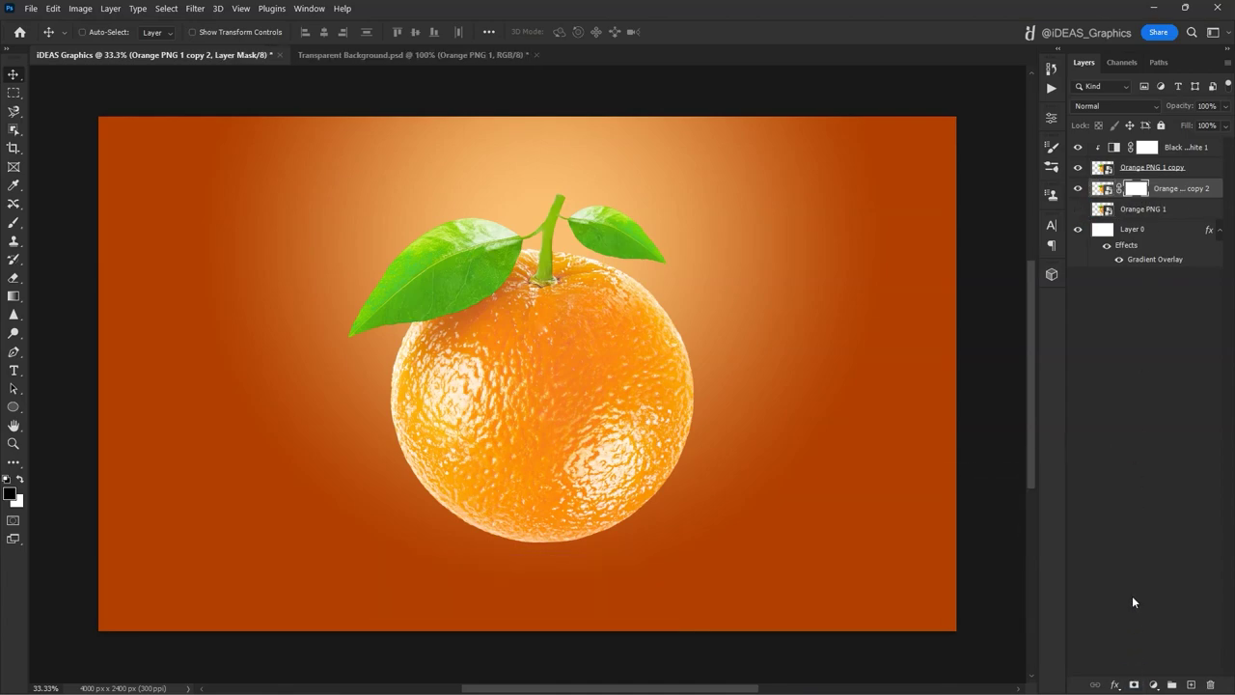
Select the orange's body with the Magnetic Lasso, tracing along the large leaf and stem base and loosely around the outer peel
{"action": "left_click", "coordinate": [14, 111]}
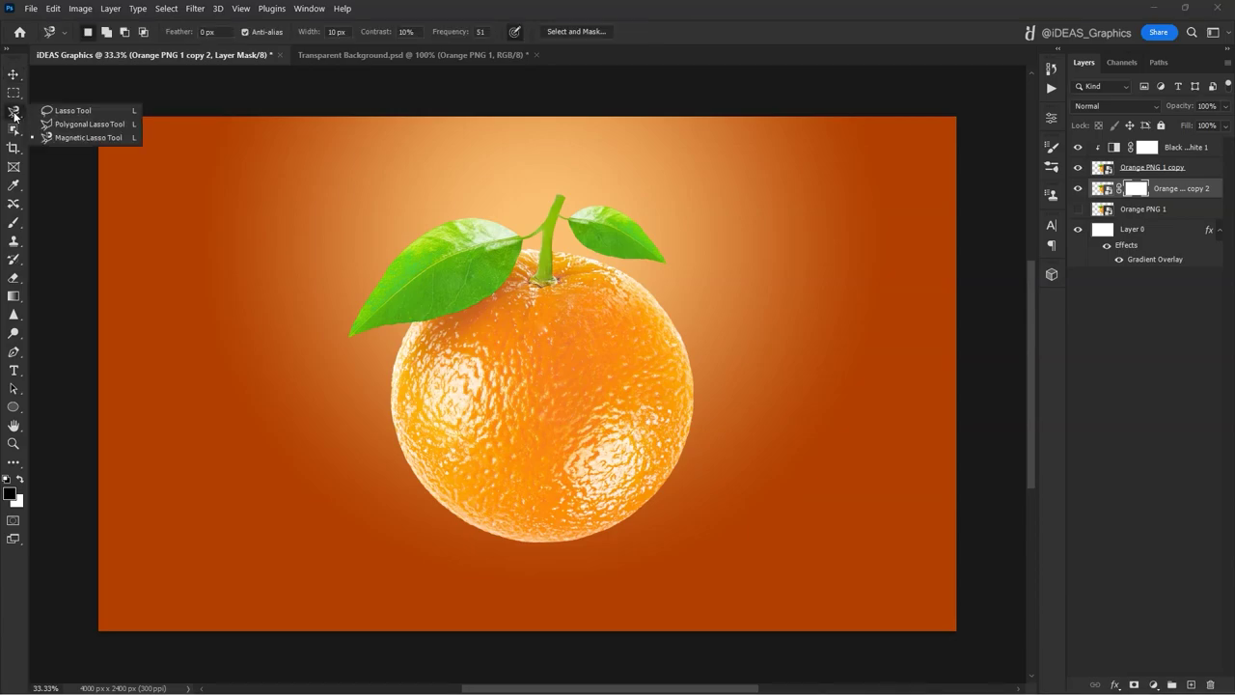
{"action": "left_click", "coordinate": [62, 138]}
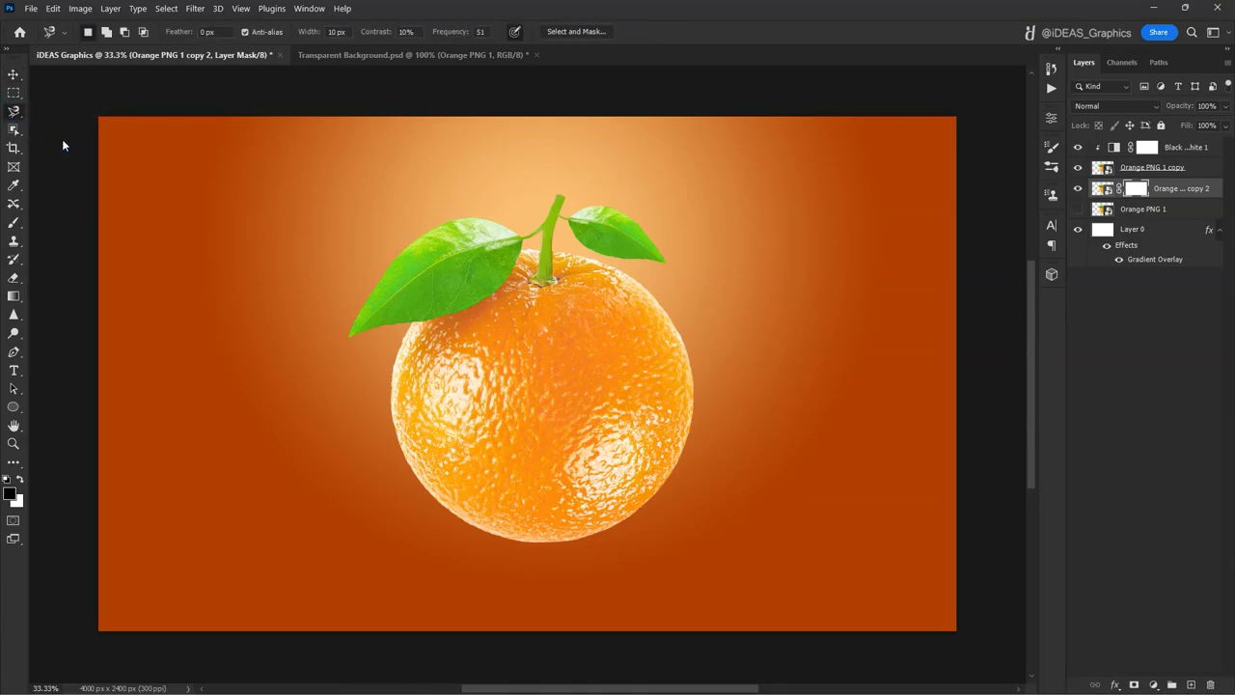
{"action": "scroll", "coordinate": [560, 275], "scroll_direction": "up", "scroll_amount": 5}
{"action": "left_click", "coordinate": [220, 405]}
{"action": "left_click", "coordinate": [553, 202]}
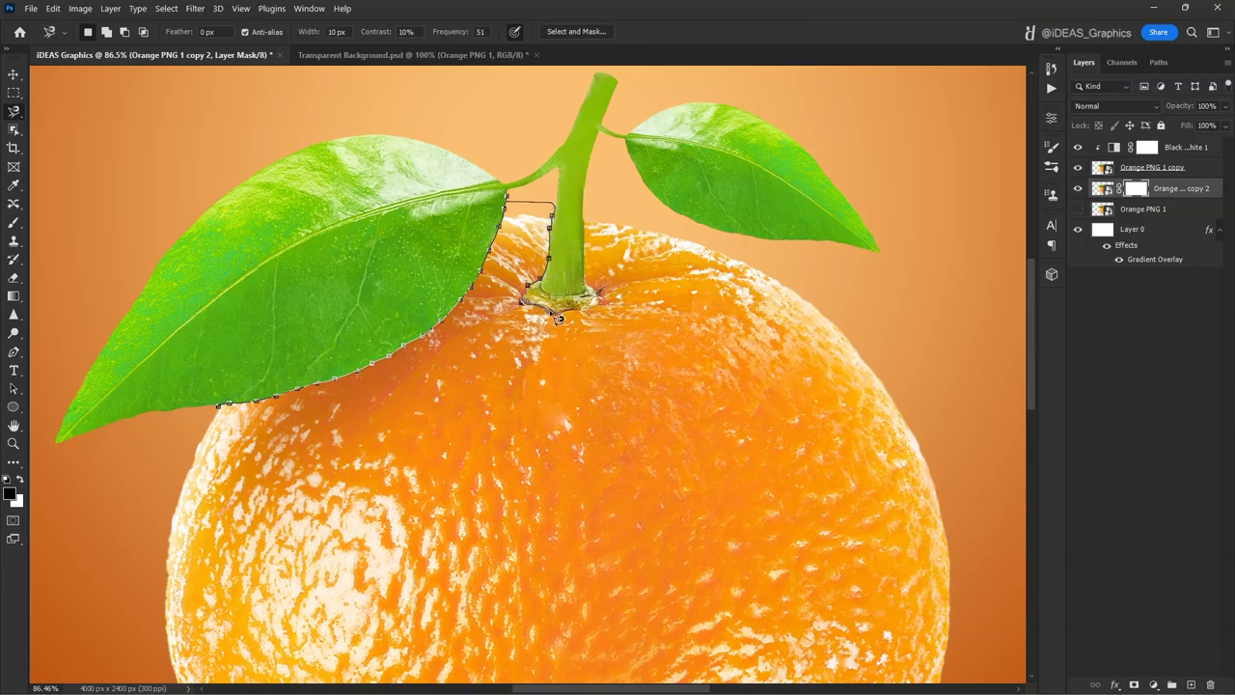
{"action": "left_click_drag", "start_coordinate": [980, 570], "coordinate": [965, 144]}
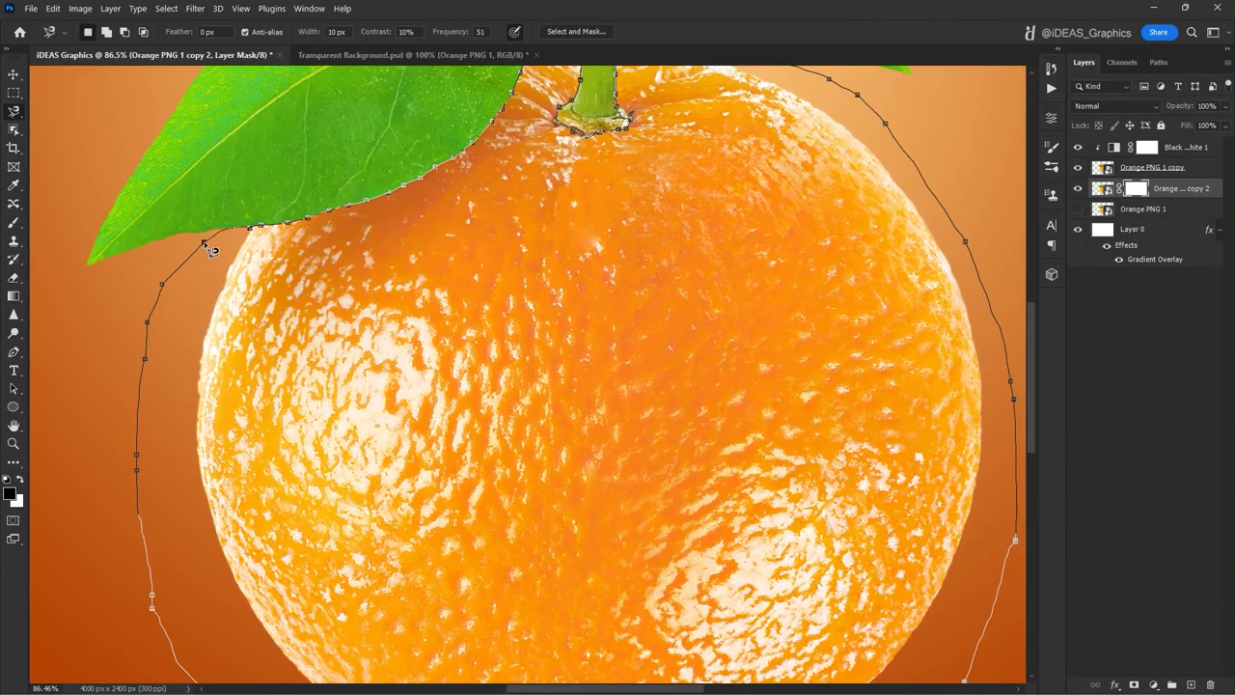
{"action": "left_click", "coordinate": [246, 228]}
{"action": "scroll", "coordinate": [334, 241], "scroll_direction": "down", "scroll_amount": 4}
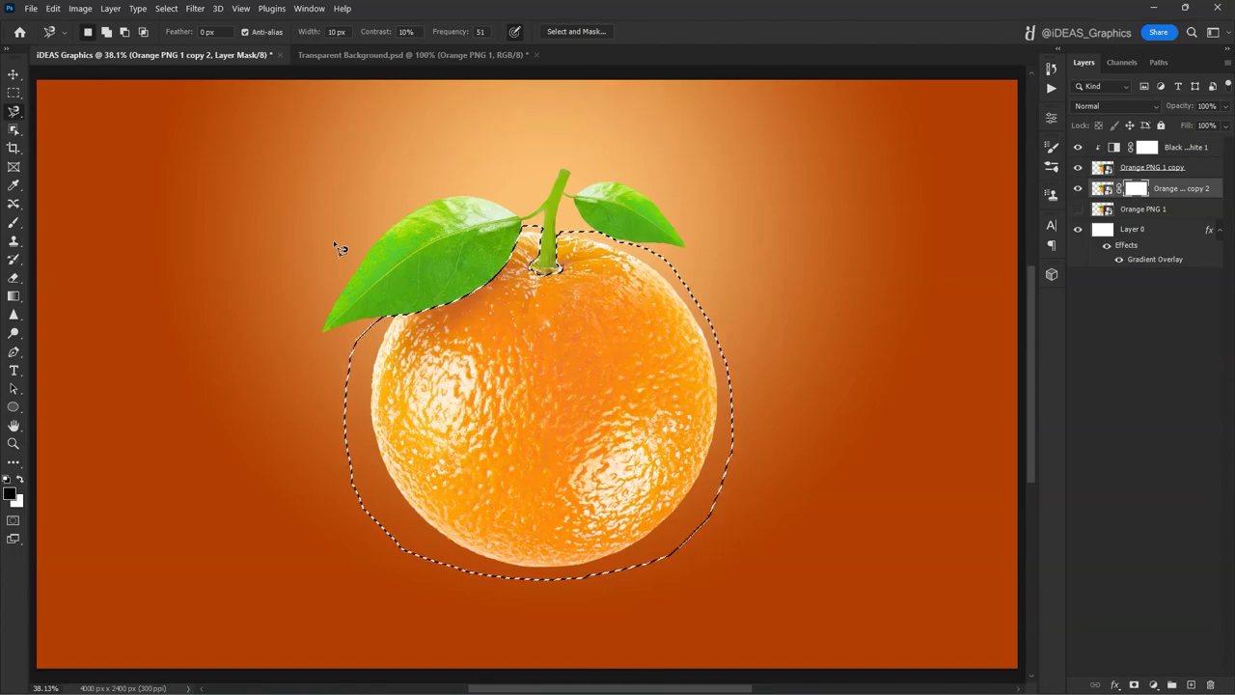
Feather the selection around the orange's body by 1 pixel
{"action": "right_click", "coordinate": [408, 350]}
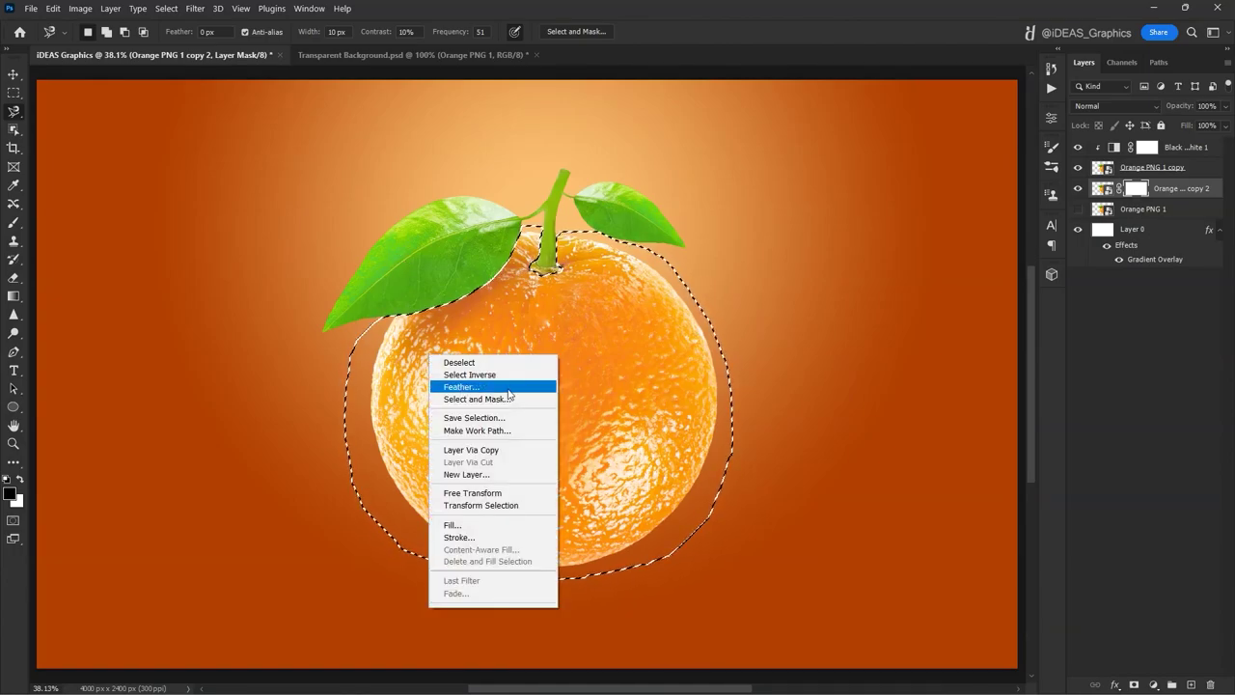
{"action": "left_click", "coordinate": [456, 385]}
{"action": "type", "text": "1"}
{"action": "left_click", "coordinate": [673, 203]}
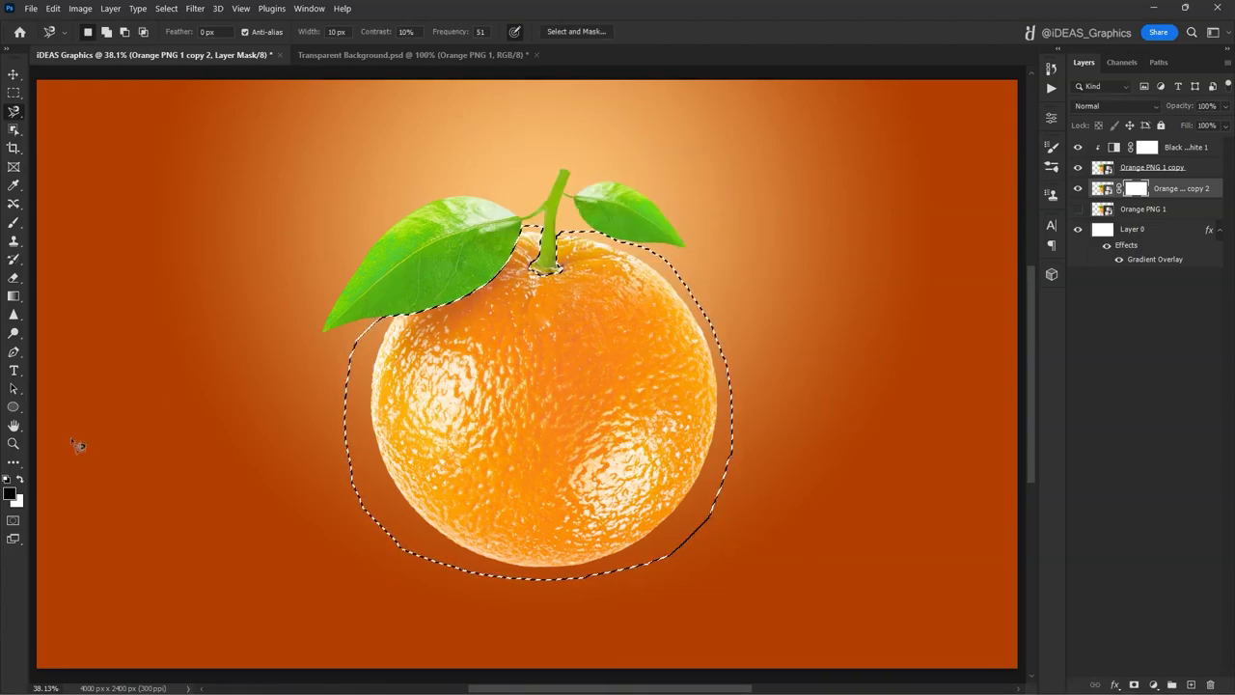
Fill the selected peel area on the Orange PNG 1 copy 2 mask with black and deselect
{"action": "left_click", "coordinate": [9, 494]}
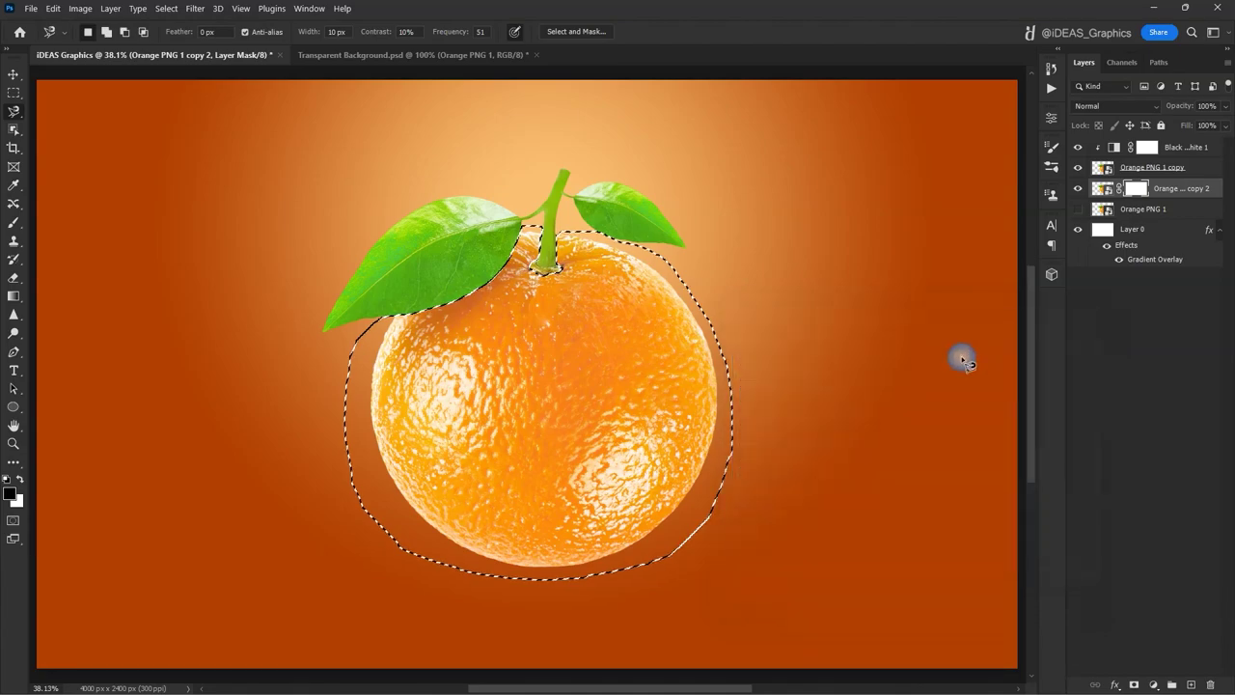
{"action": "left_click", "coordinate": [1060, 342]}
{"action": "key", "text": "alt+Delete"}
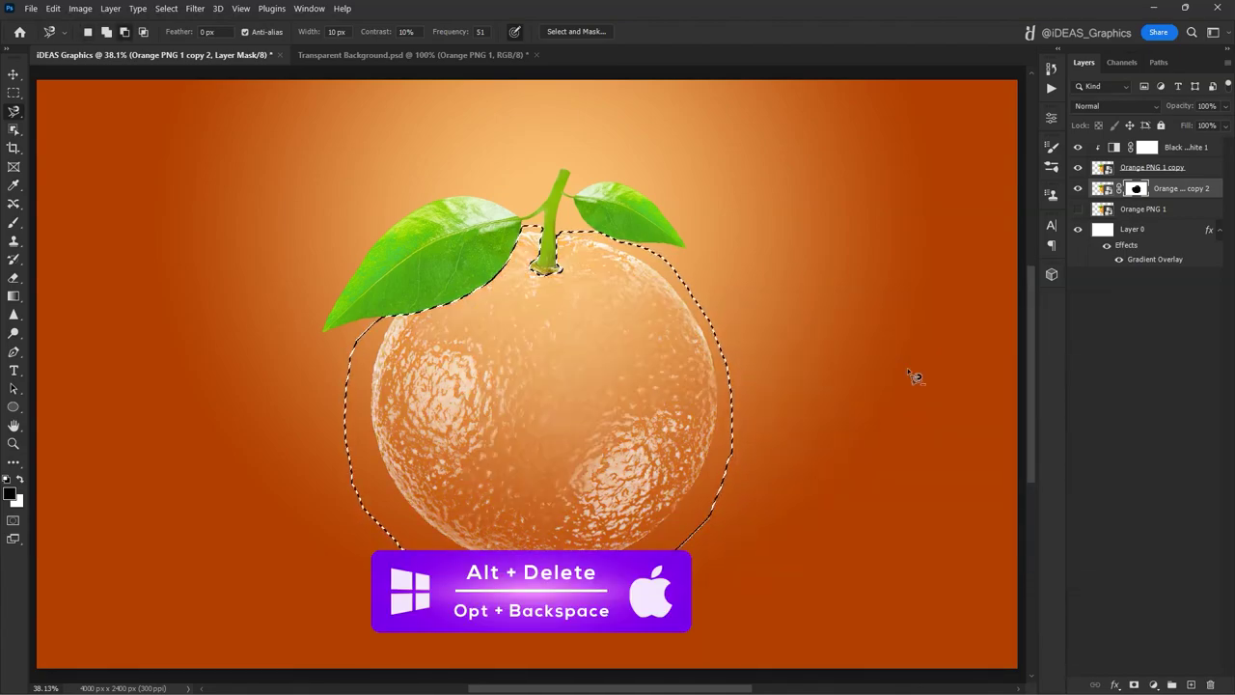
{"action": "key", "text": "ctrl+d"}
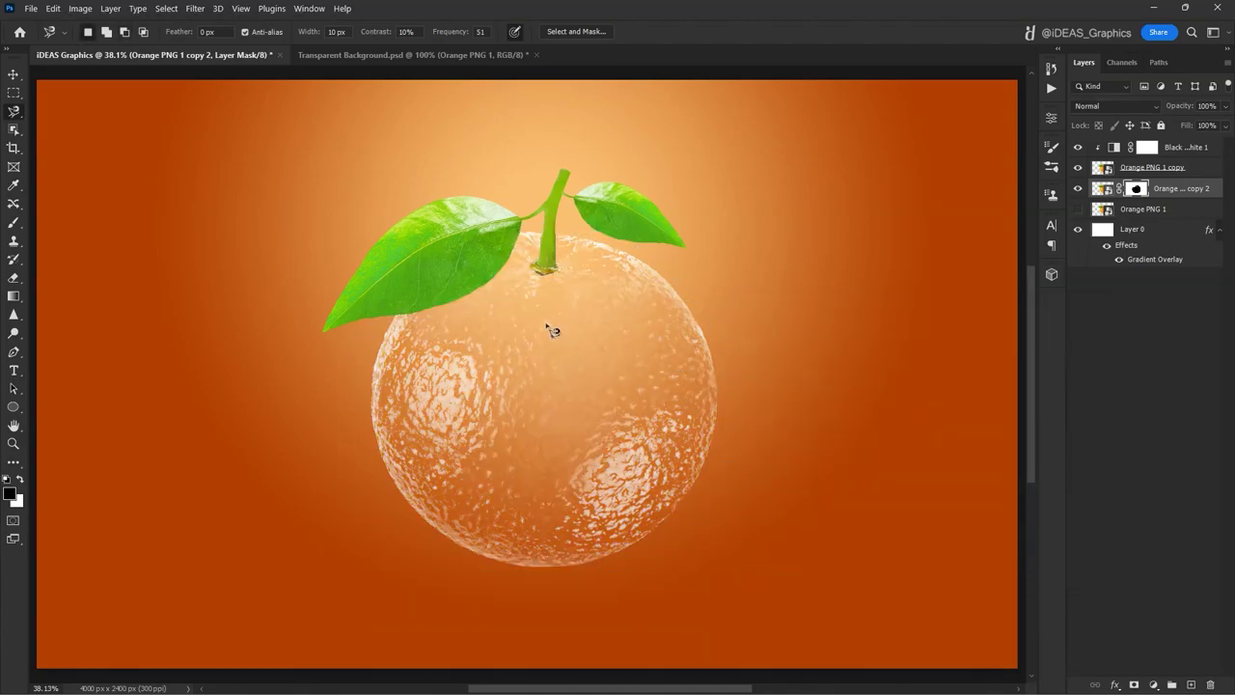
{"action": "scroll", "coordinate": [525, 249], "scroll_direction": "up", "scroll_amount": 5}
{"action": "scroll", "coordinate": [525, 249], "scroll_direction": "down", "scroll_amount": 5}
Show the Orange PNG 1 layer and scale it down proportionally to about 30.74% inside the transparent peel
{"action": "key", "text": "v"}
{"action": "left_click", "coordinate": [1149, 213]}
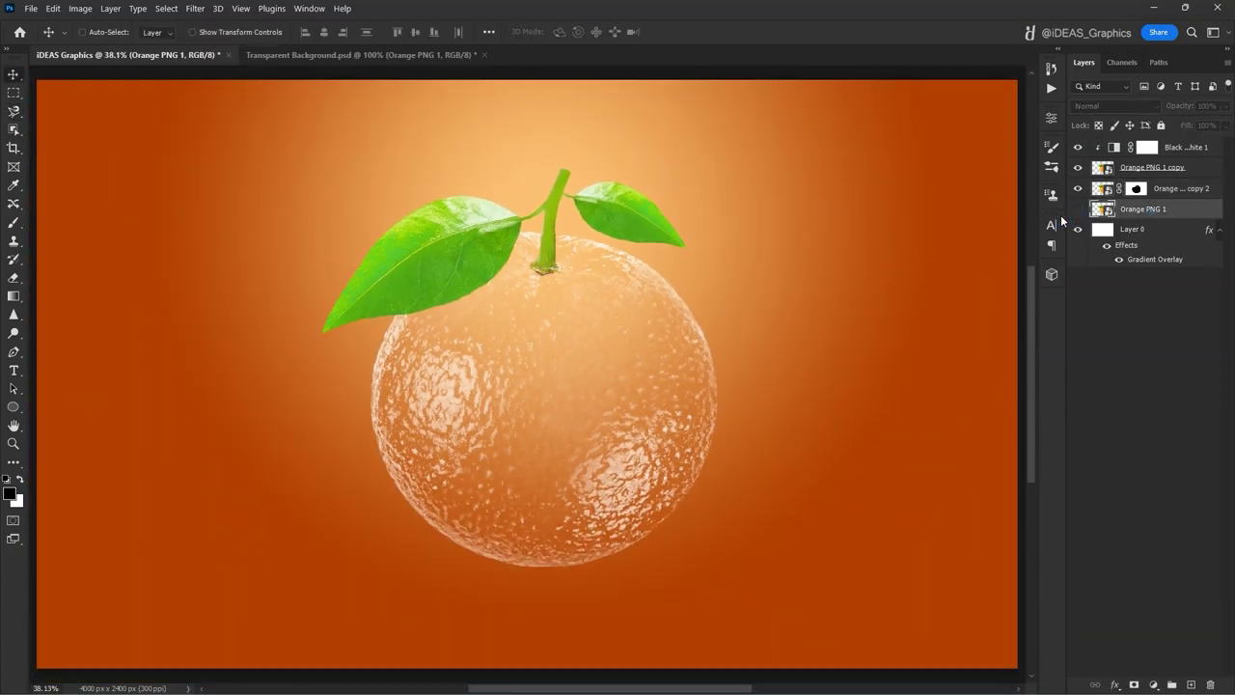
{"action": "left_click", "coordinate": [1076, 209]}
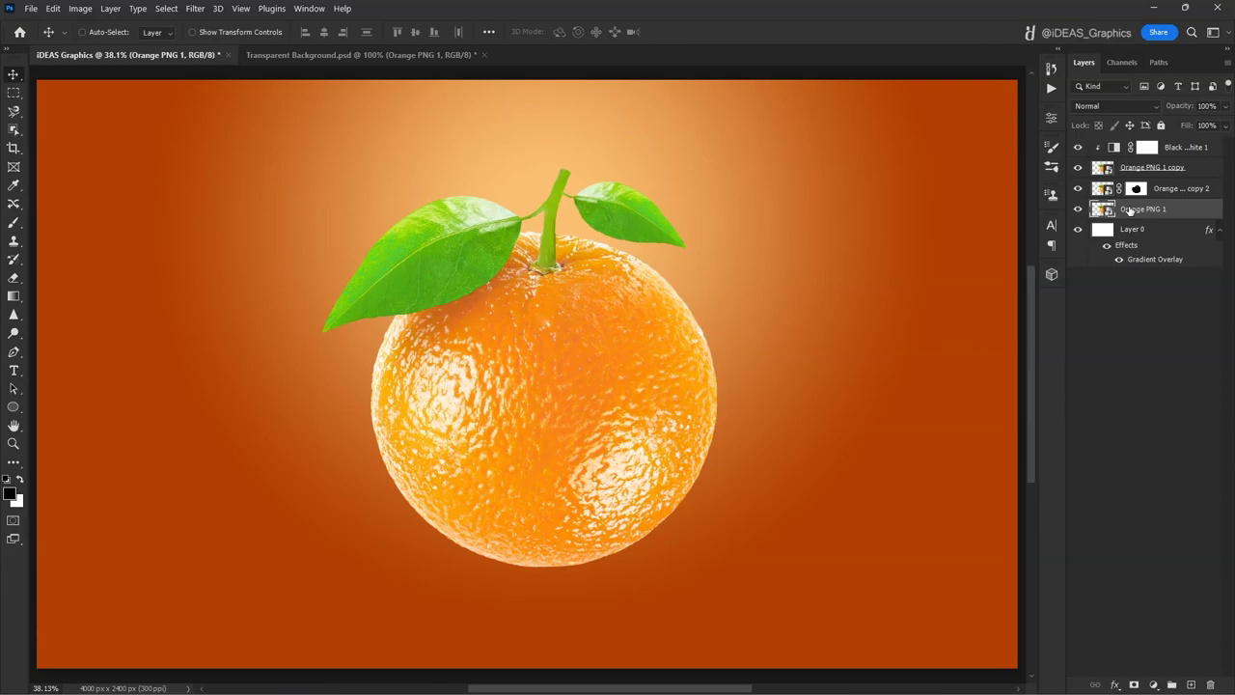
{"action": "key", "text": "ctrl+t"}
{"action": "left_click_drag", "start_coordinate": [757, 133], "coordinate": [688, 175]}
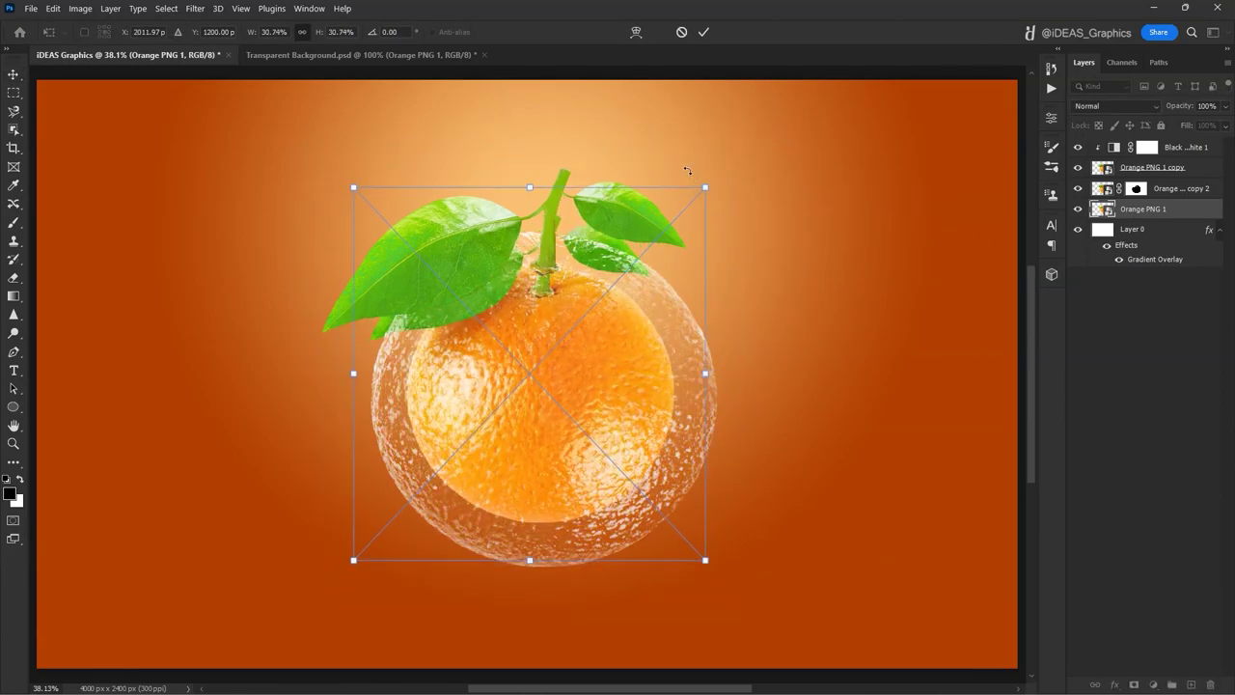
{"action": "left_click", "coordinate": [703, 32]}
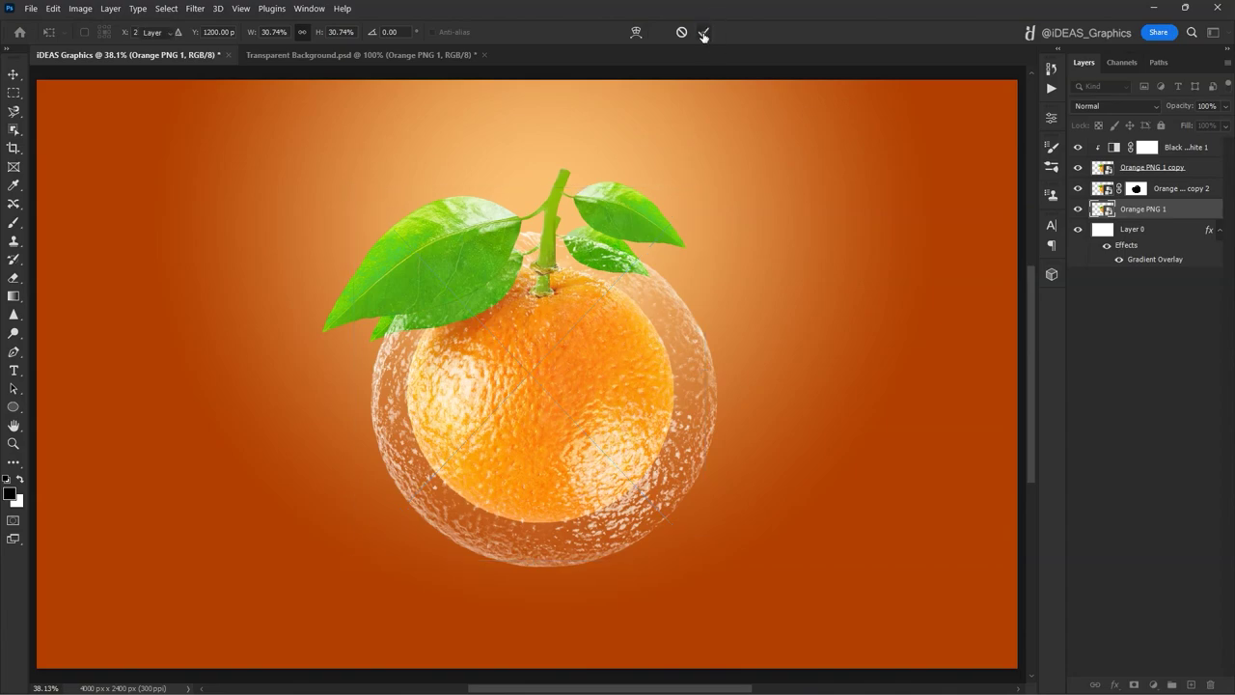
Nudge the small orange slightly right and down to centre it inside the transparent peel
{"action": "key", "text": "Right"}
{"action": "key", "text": "Right"}
{"action": "key", "text": "Right"}
{"action": "key", "text": "Right"}
{"action": "key", "text": "Right"}
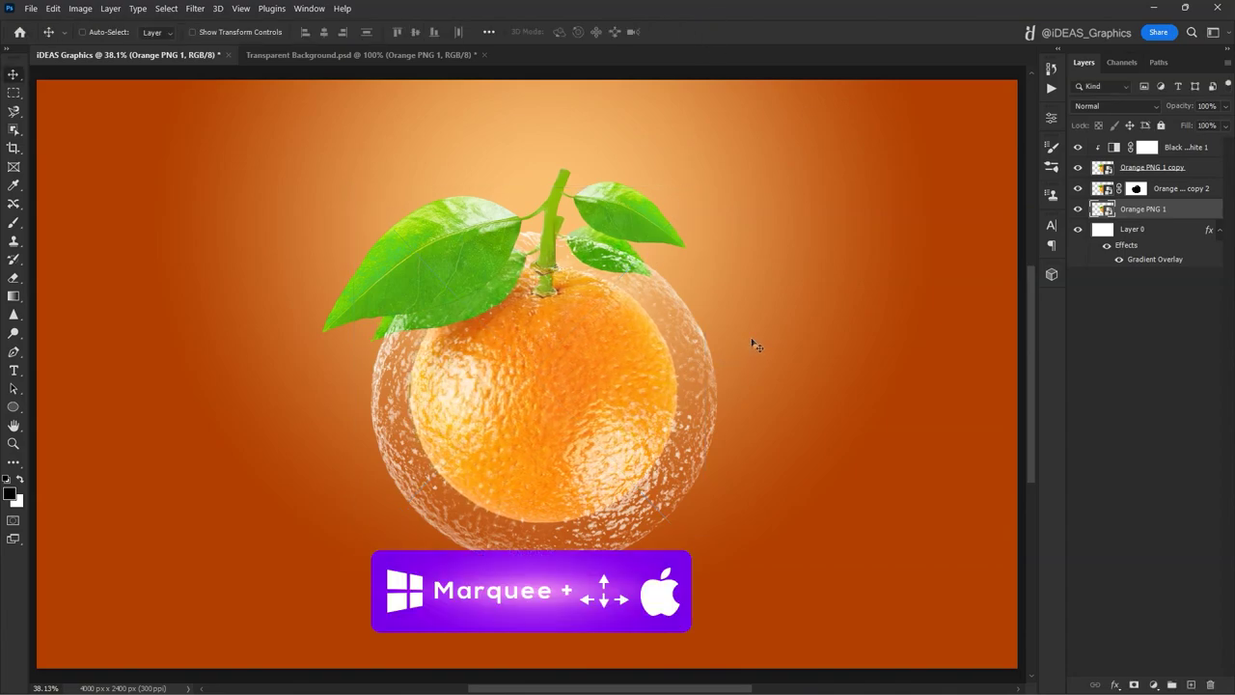
{"action": "key", "text": "Down"}
{"action": "key", "text": "Down"}
{"action": "key", "text": "Down"}
{"action": "key", "text": "Left"}
{"action": "key", "text": "Left"}
{"action": "key", "text": "Down"}
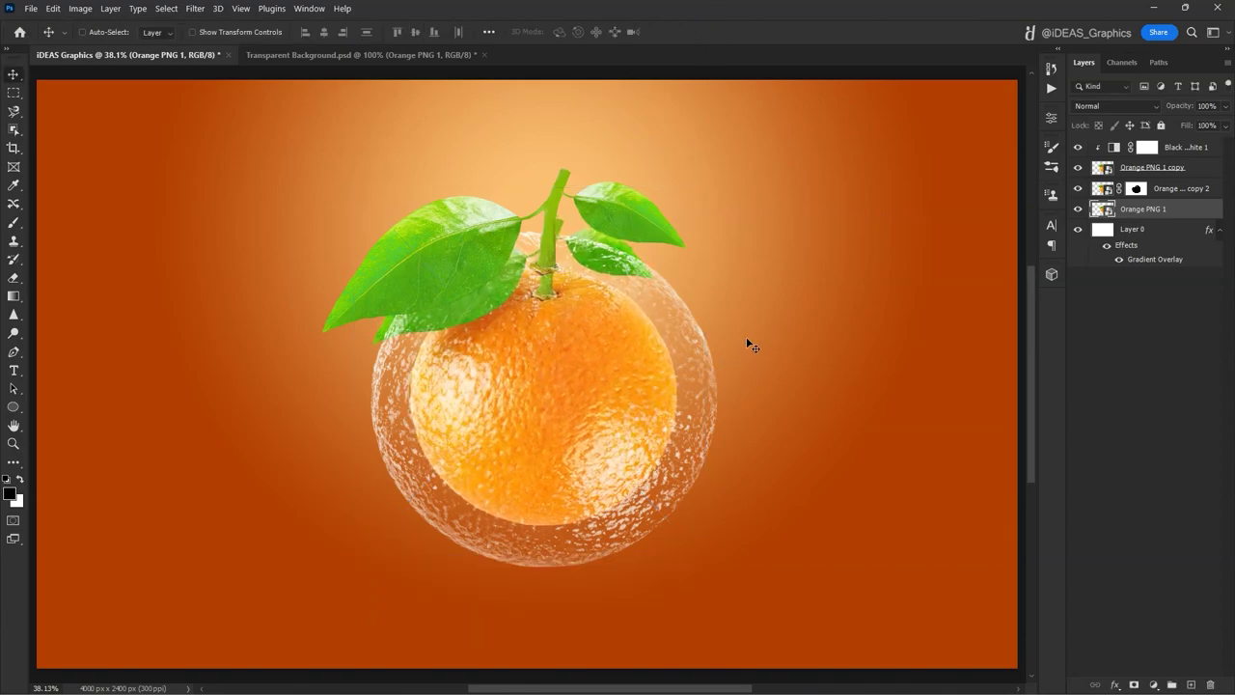
Add a layer mask to Orange PNG 1 and hide the small orange's upper half with a black-filled rectangular selection
{"action": "left_click", "coordinate": [1135, 684]}
{"action": "left_click", "coordinate": [13, 95]}
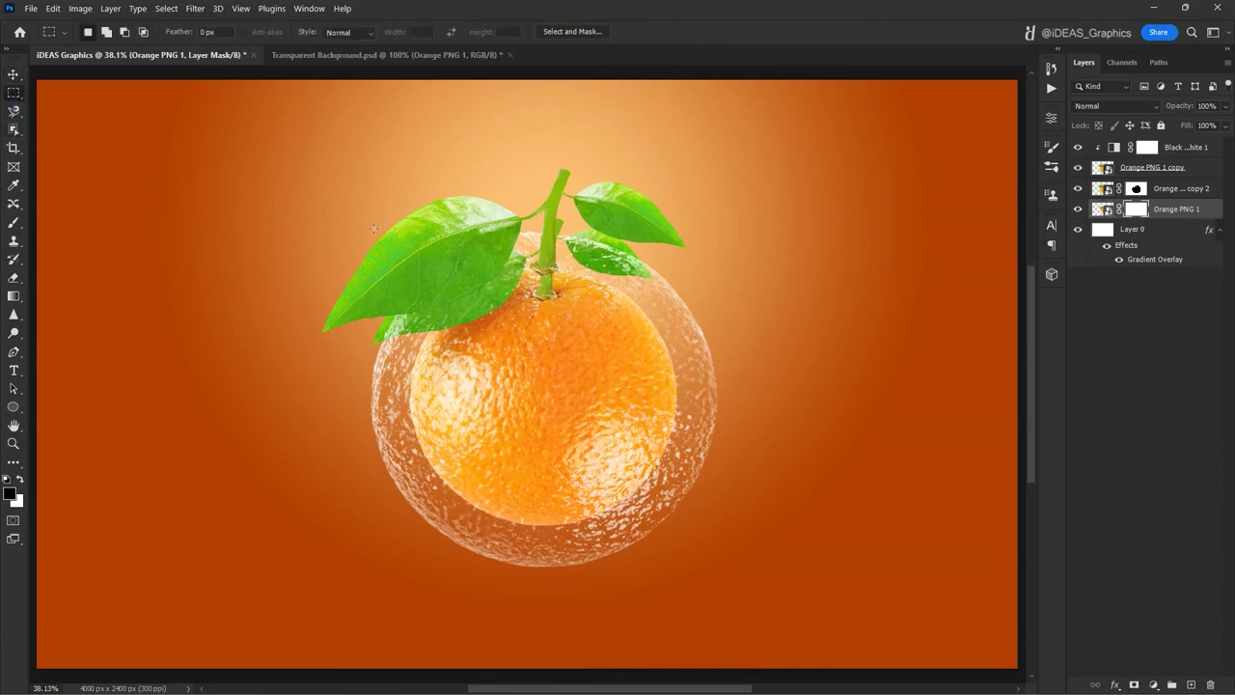
{"action": "left_click_drag", "start_coordinate": [318, 184], "coordinate": [735, 418]}
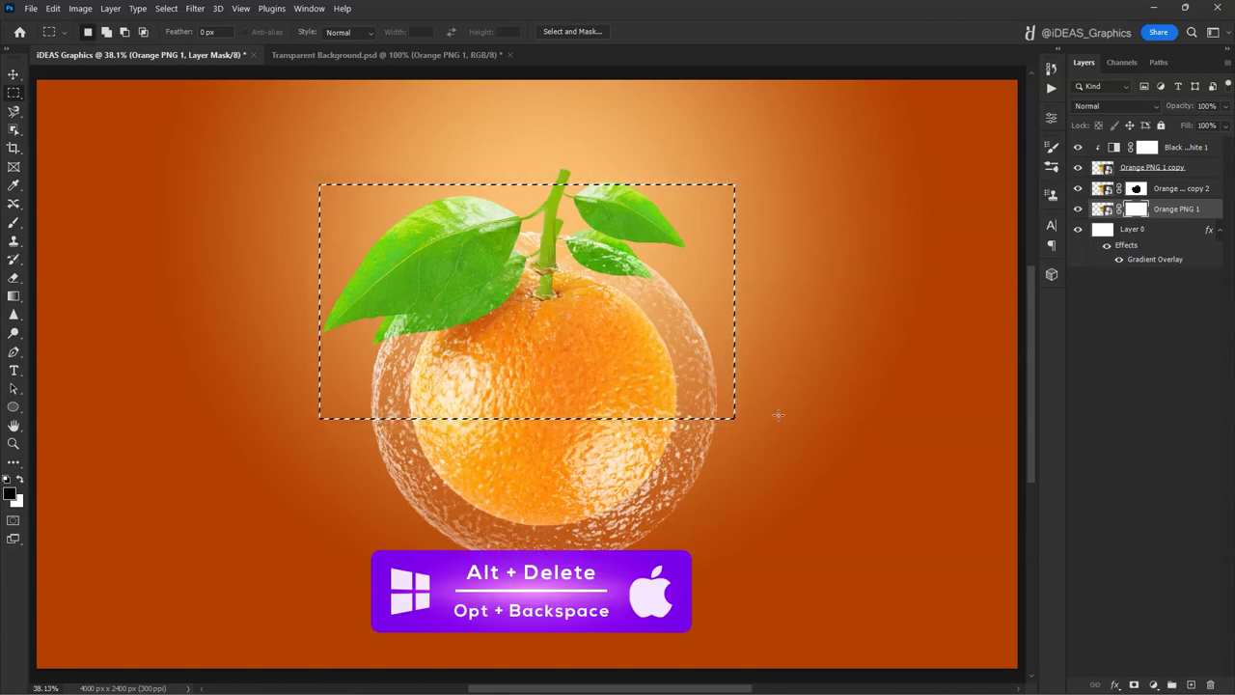
{"action": "key", "text": "alt+Delete"}
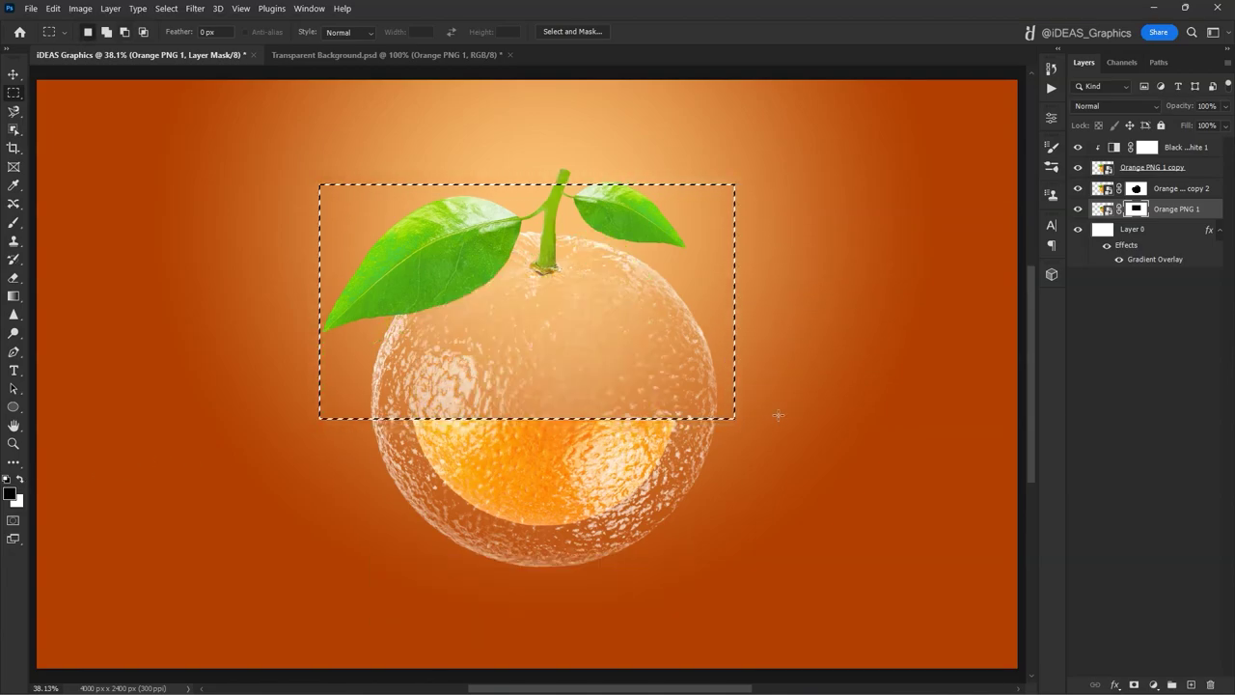
{"action": "key", "text": "ctrl+d"}
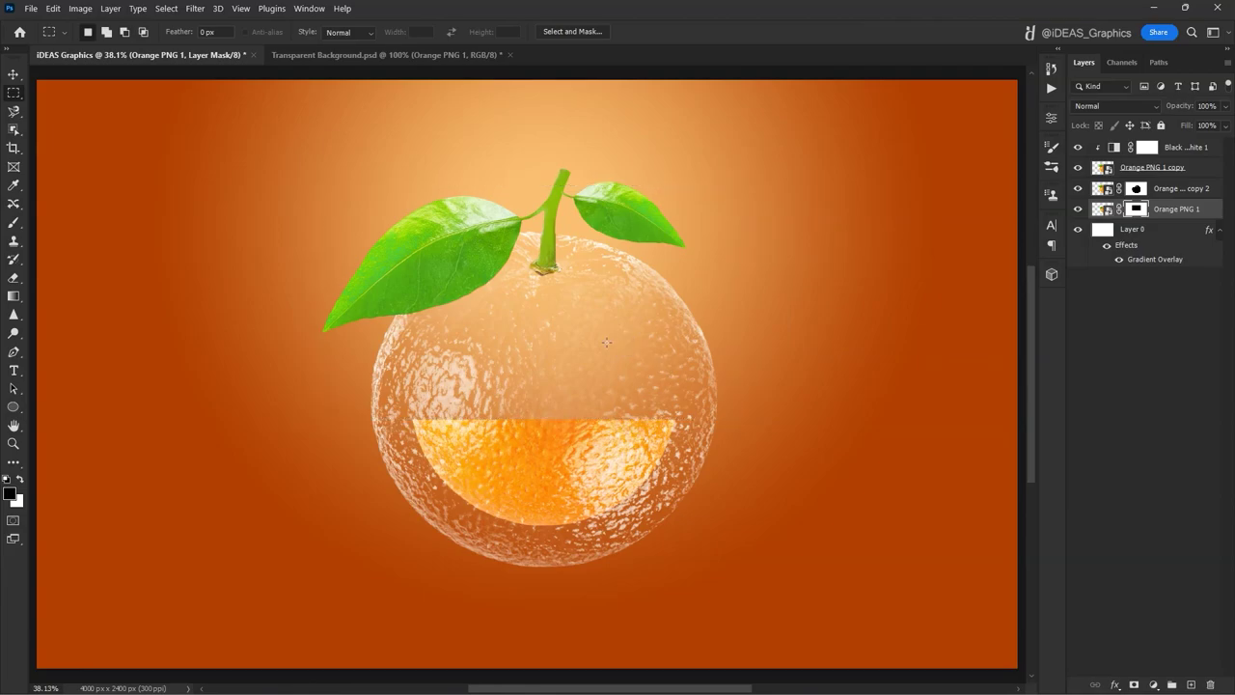
Bring the Orange PNG 2 halved orange from Transparent Background.psd into the composition, above the Orange PNG 1 layer
{"action": "key", "text": "v"}
{"action": "left_click", "coordinate": [399, 51]}
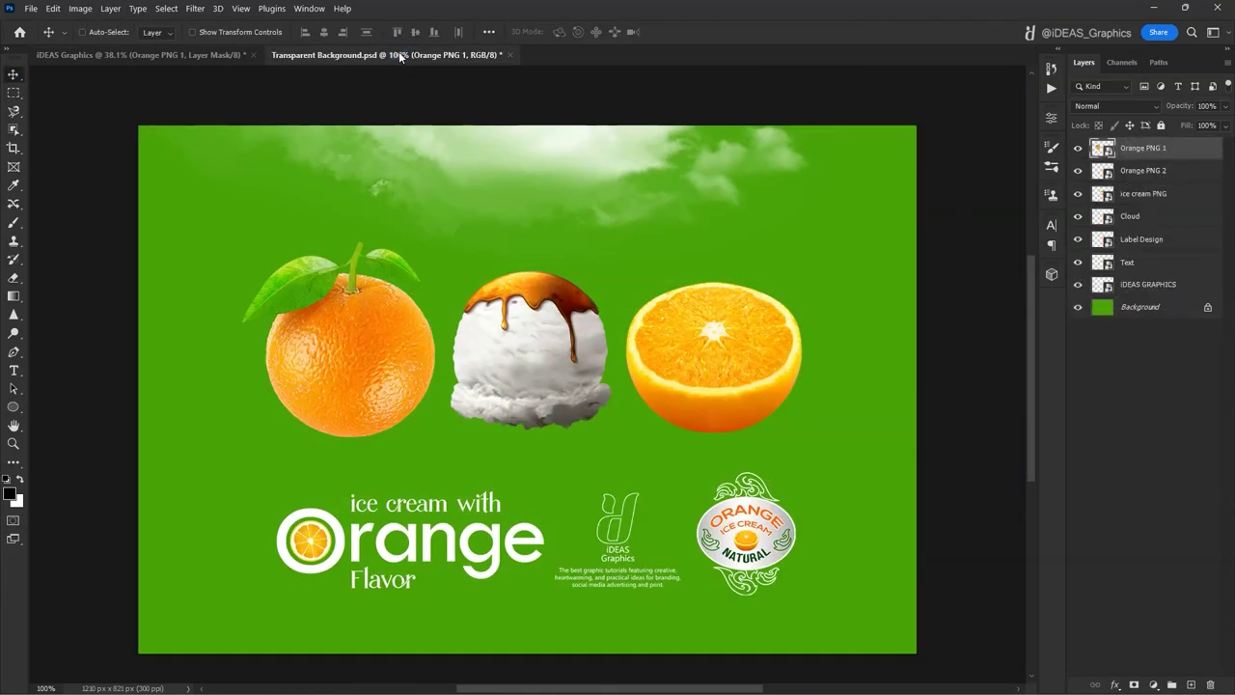
{"action": "right_click", "coordinate": [715, 356]}
{"action": "left_click", "coordinate": [747, 359]}
{"action": "left_click_drag", "start_coordinate": [721, 358], "coordinate": [466, 311]}
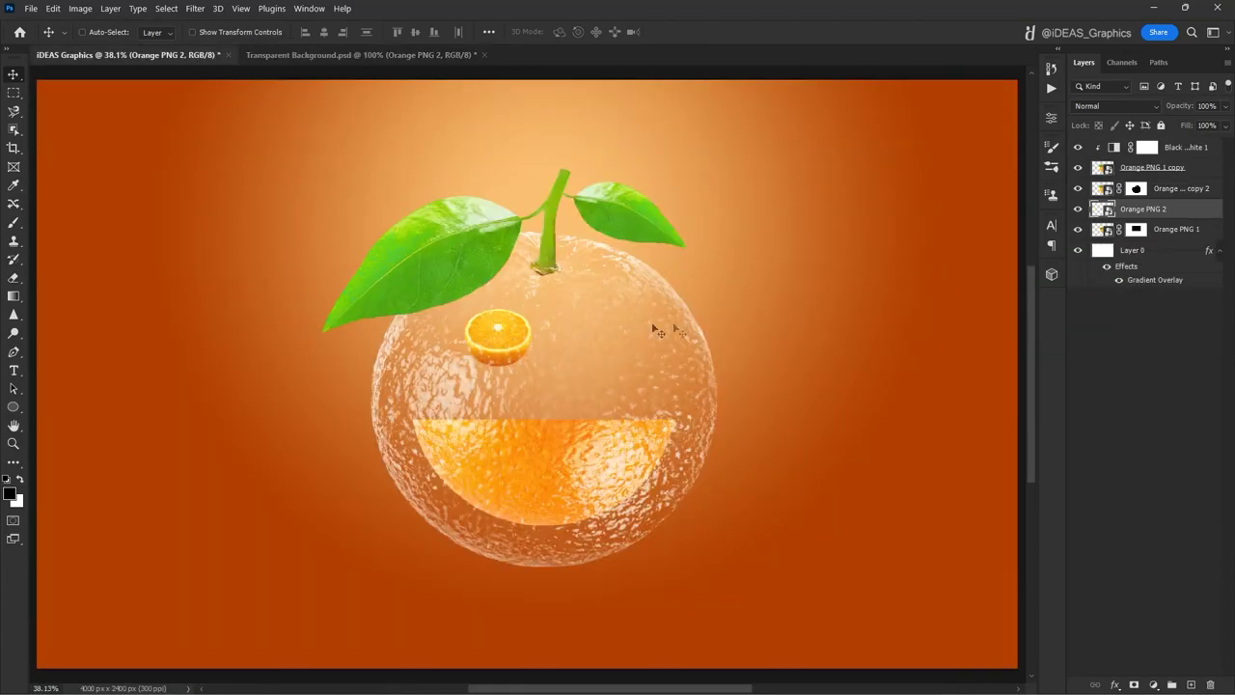
{"action": "left_click_drag", "start_coordinate": [510, 328], "coordinate": [682, 303]}
Scale the Orange PNG 2 slice to about 69% and align it to the width of the cut orange
{"action": "key", "text": "ctrl+t"}
{"action": "scroll", "coordinate": [606, 437], "scroll_direction": "up", "scroll_amount": 3}
{"action": "left_click_drag", "start_coordinate": [691, 241], "coordinate": [697, 234]}
{"action": "left_click_drag", "start_coordinate": [697, 387], "coordinate": [702, 387]}
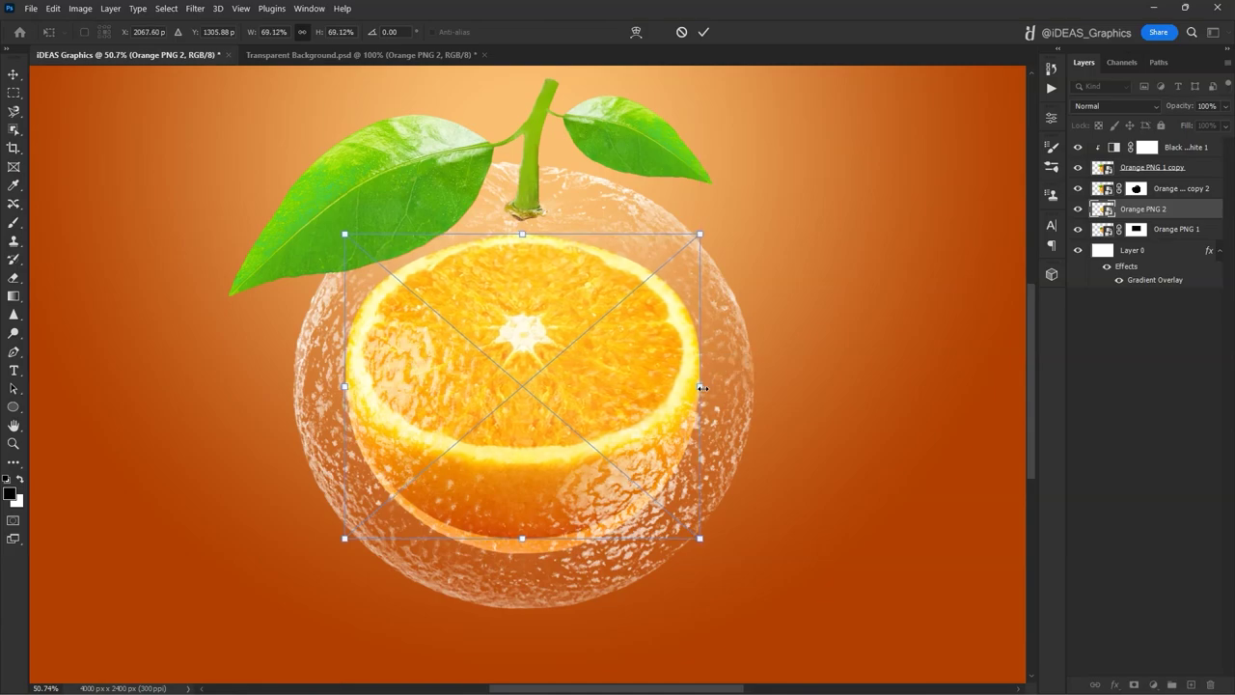
{"action": "left_click", "coordinate": [703, 32]}
Hide the Orange PNG 1 copy layer and squash the Orange PNG 2 slice vertically to about 17.28% height
{"action": "left_click", "coordinate": [1077, 169]}
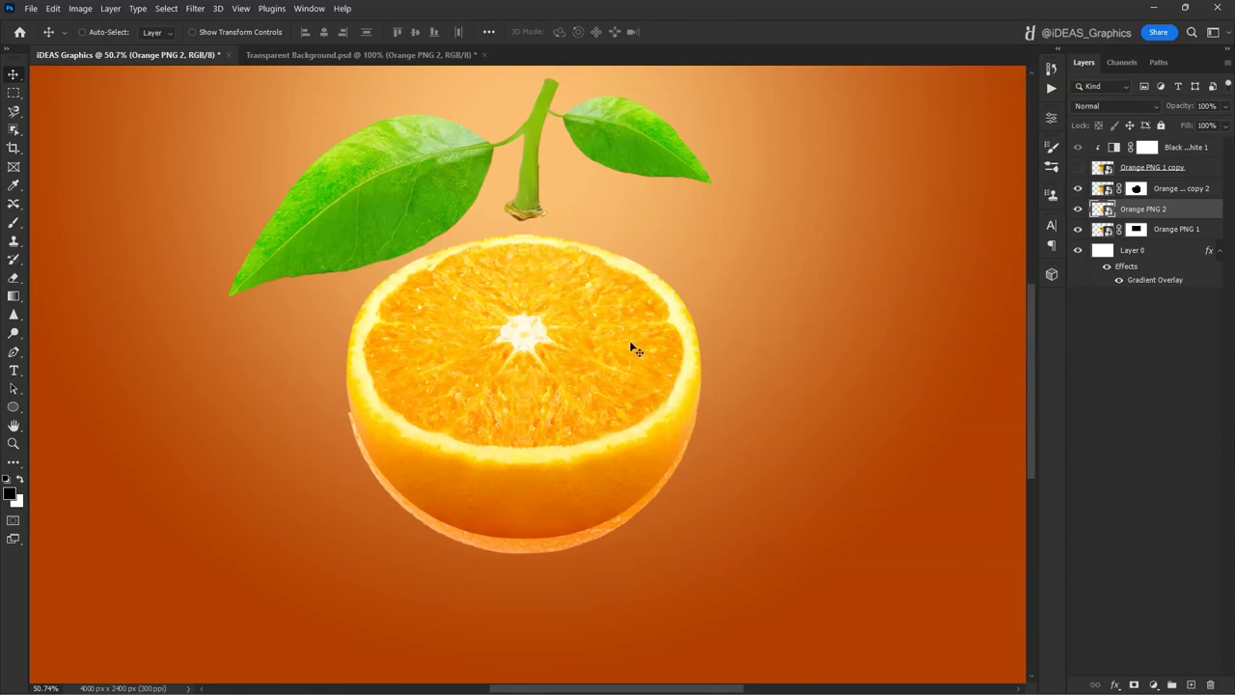
{"action": "key", "text": "ctrl+t"}
{"action": "left_click_drag", "start_coordinate": [523, 234], "coordinate": [517, 462]}
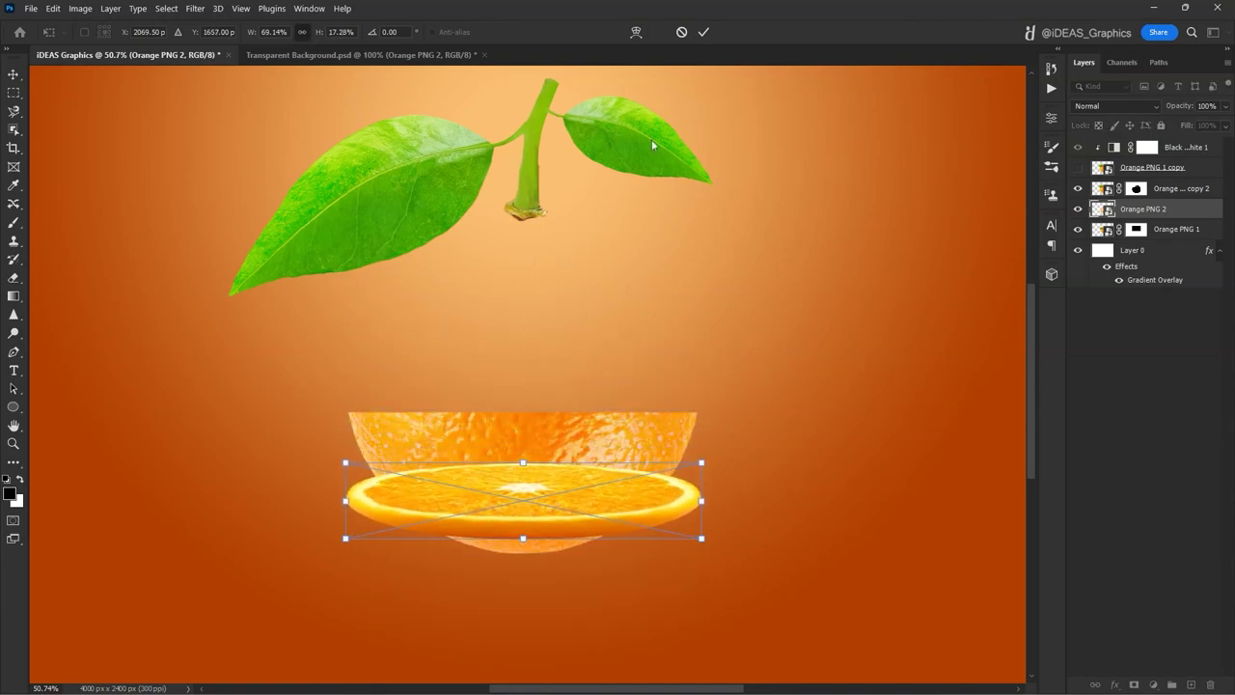
{"action": "left_click", "coordinate": [702, 33]}
Move the flattened slice up onto the cut edge and place its layer below Orange PNG 1
{"action": "left_click_drag", "start_coordinate": [570, 474], "coordinate": [556, 382]}
{"action": "key", "text": "Down"}
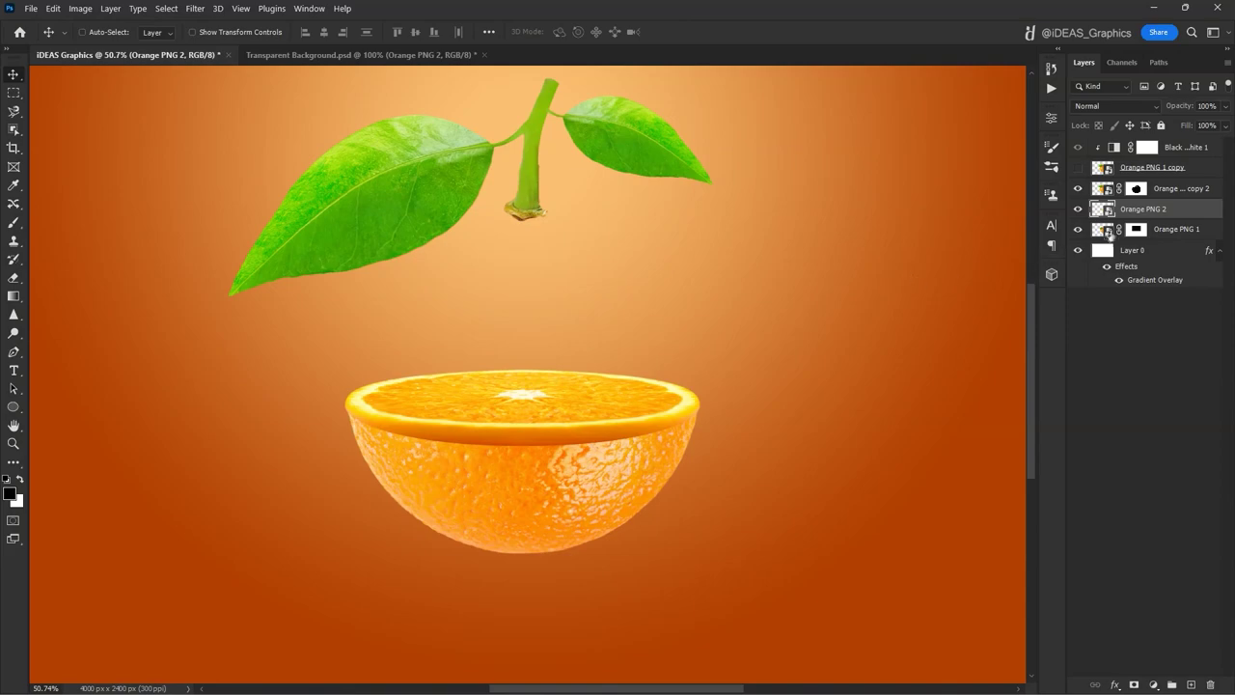
{"action": "left_click_drag", "start_coordinate": [1172, 209], "coordinate": [1165, 235]}
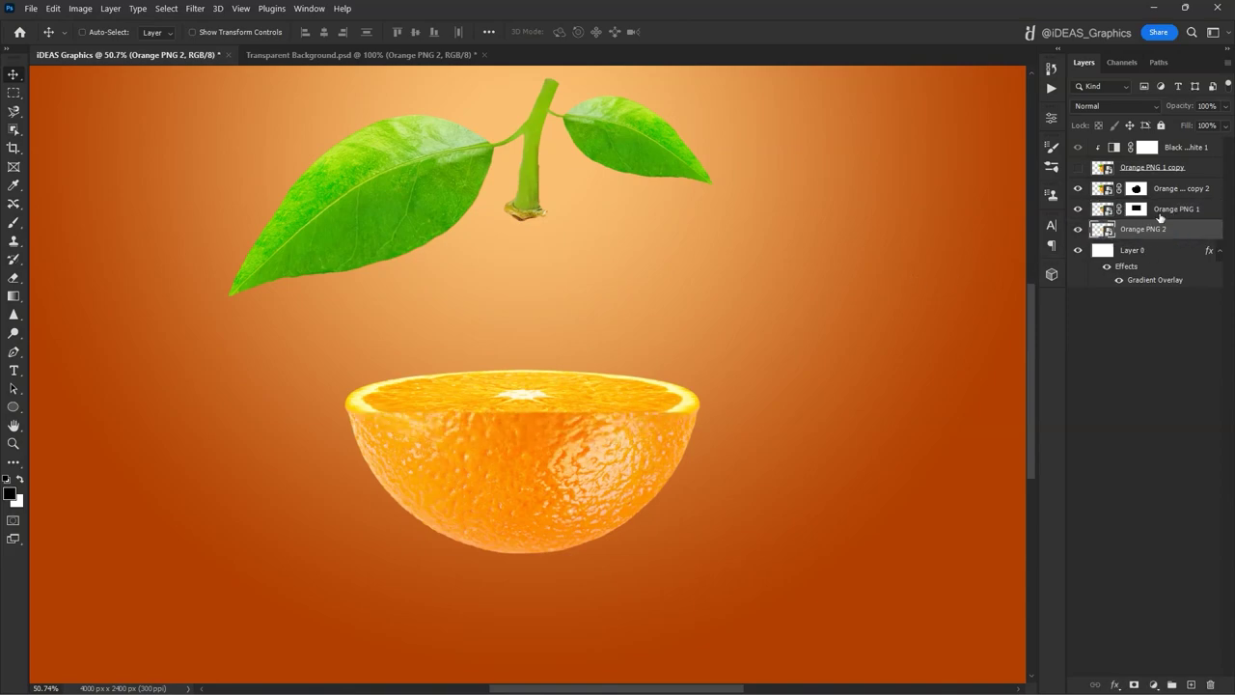
Paint black on the Orange PNG 1 mask with a soft round brush at 22% hardness to reveal the slice's front rim
{"action": "left_click", "coordinate": [1157, 214]}
{"action": "left_click", "coordinate": [1078, 210]}
{"action": "left_click", "coordinate": [1077, 211]}
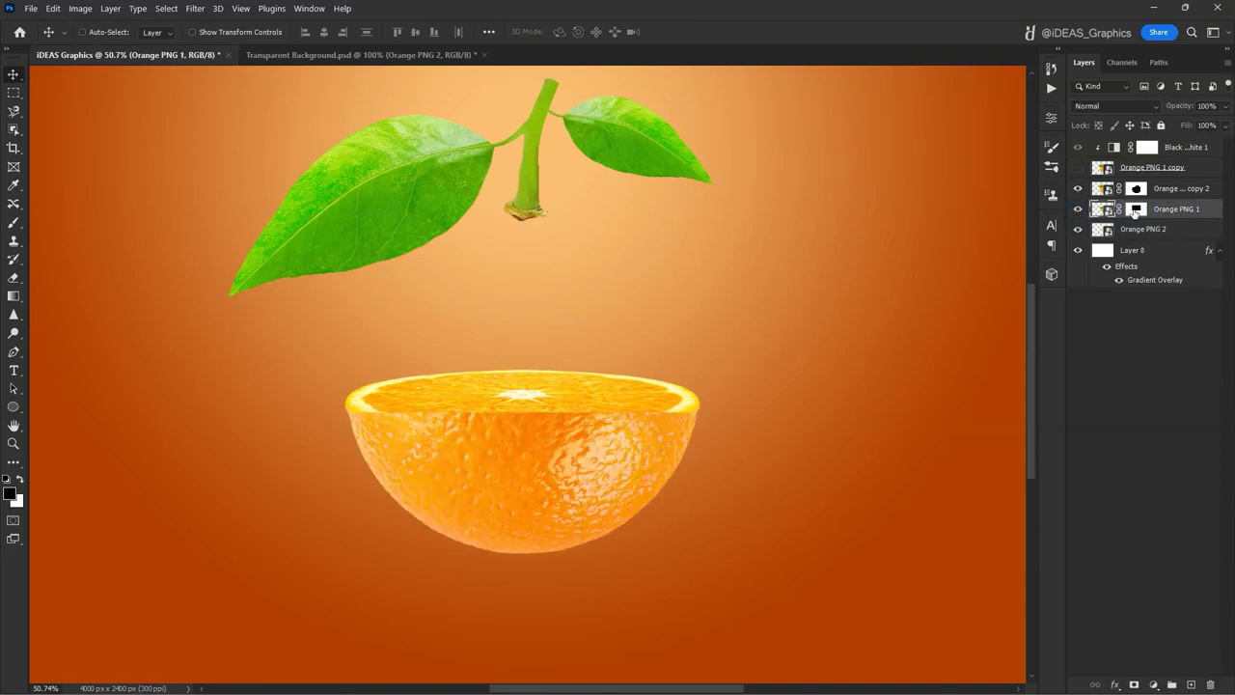
{"action": "left_click", "coordinate": [1136, 209]}
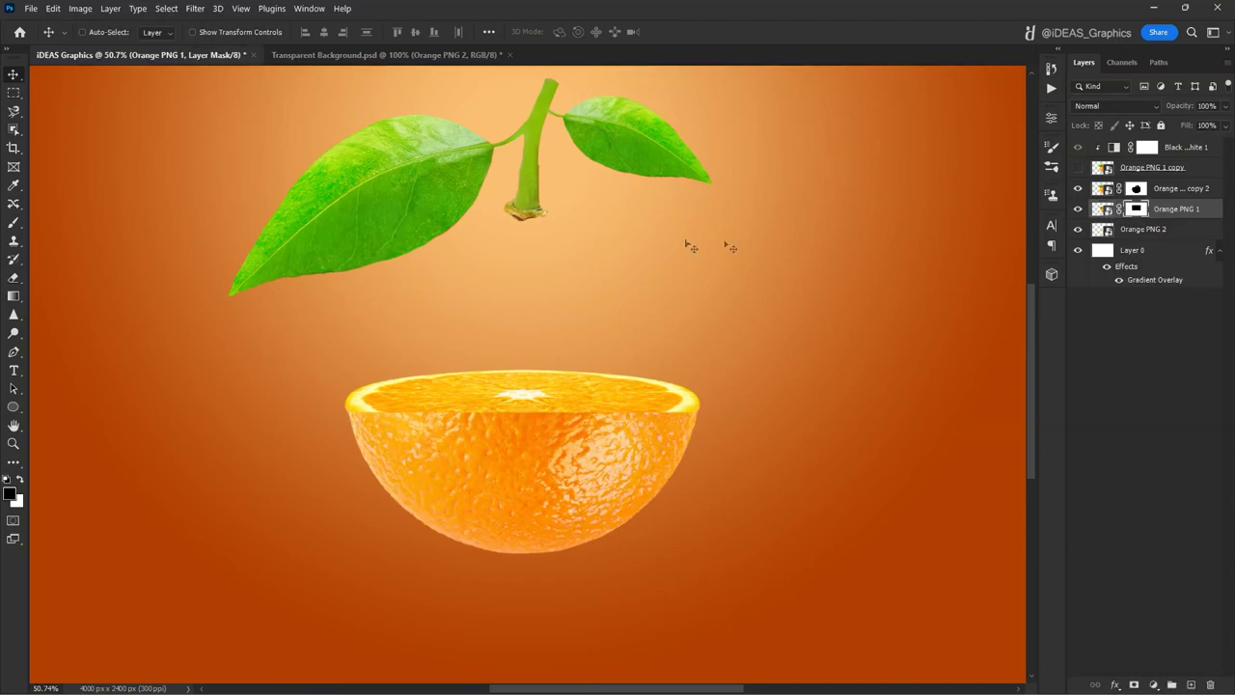
{"action": "key", "text": "b"}
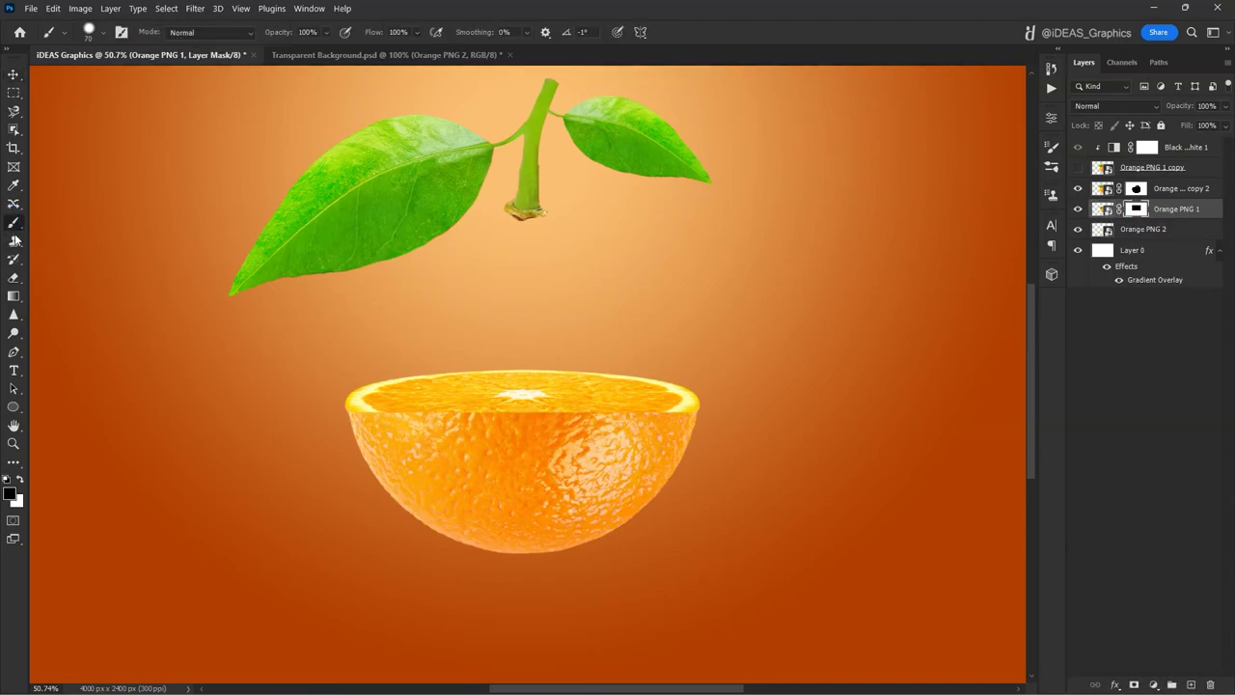
{"action": "left_click", "coordinate": [96, 34]}
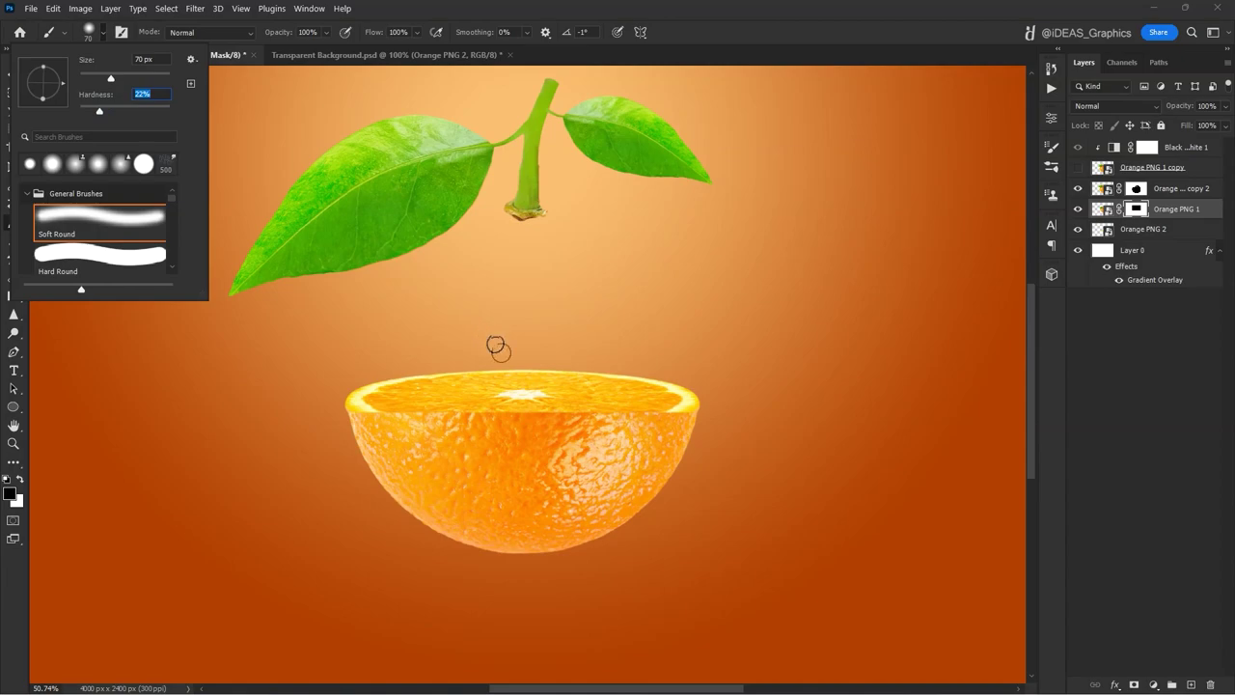
{"action": "left_click", "coordinate": [529, 387]}
{"action": "key", "text": "bracketright"}
{"action": "key", "text": "bracketright"}
{"action": "key", "text": "bracketright"}
{"action": "key", "text": "bracketright"}
{"action": "key", "text": "bracketright"}
{"action": "key", "text": "bracketright"}
{"action": "key", "text": "bracketright"}
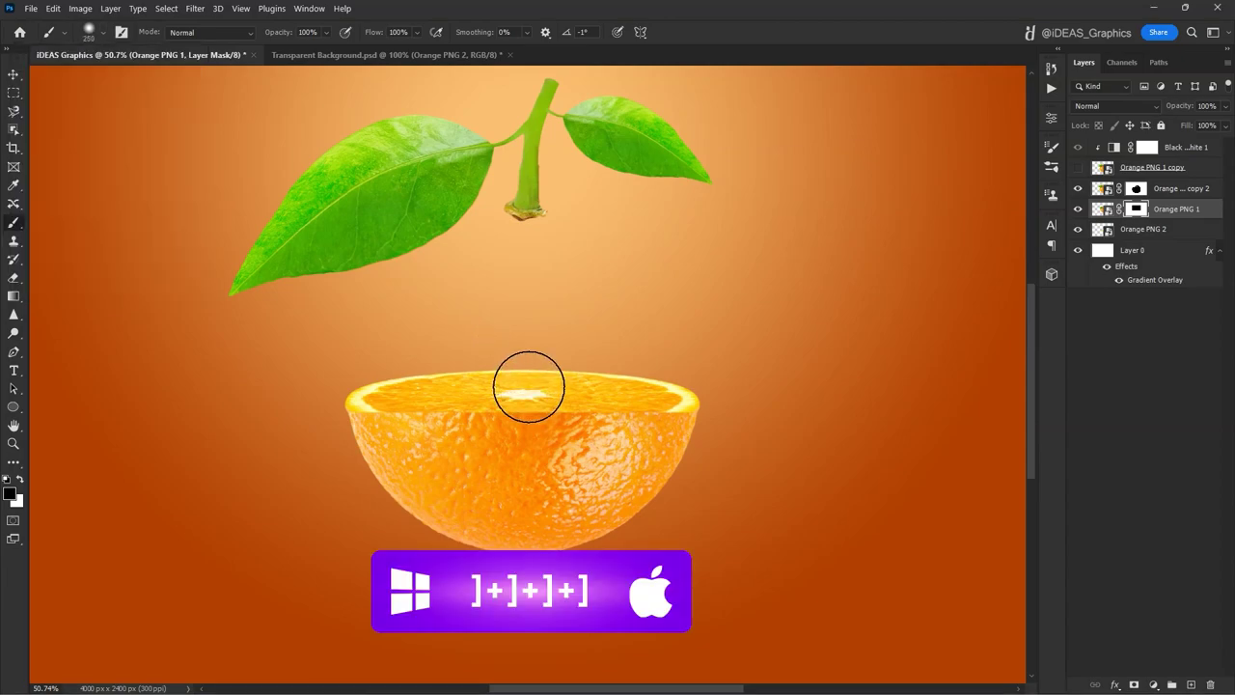
{"action": "key", "text": "bracketright"}
{"action": "mouse_move", "coordinate": [640, 389]}
{"action": "left_mouse_down"}
{"action": "mouse_move", "coordinate": [444, 380]}
{"action": "mouse_move", "coordinate": [662, 383]}
{"action": "left_mouse_up"}
{"action": "key", "text": "bracketleft"}
{"action": "key", "text": "bracketleft"}
{"action": "key", "text": "bracketleft"}
{"action": "key", "text": "bracketleft"}
{"action": "key", "text": "bracketright"}
{"action": "key", "text": "bracketright"}
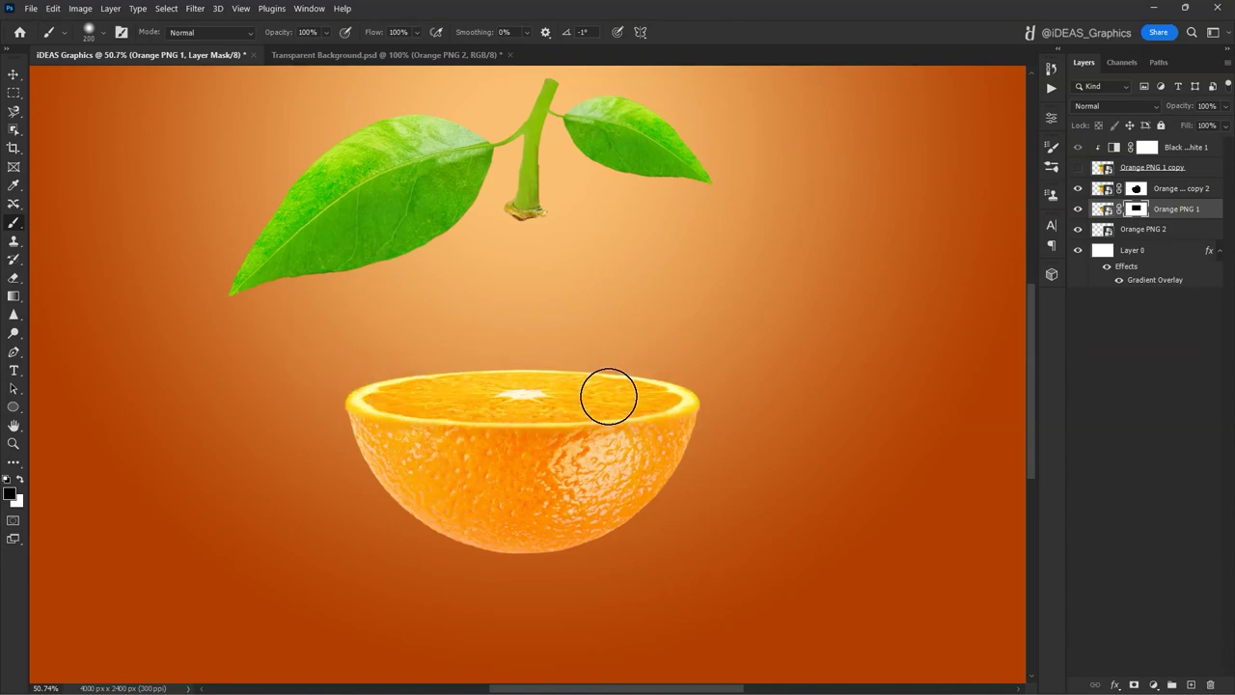
Refine the peel edge along the slice's rim on the mask with a 70 px brush, alternating white and black
{"action": "left_click", "coordinate": [20, 478]}
{"action": "scroll", "coordinate": [645, 442], "scroll_direction": "up", "scroll_amount": 2}
{"action": "scroll", "coordinate": [707, 425], "scroll_direction": "up", "scroll_amount": 3}
{"action": "key", "text": "bracketleft"}
{"action": "key", "text": "bracketleft"}
{"action": "key", "text": "bracketleft"}
{"action": "key", "text": "bracketleft"}
{"action": "key", "text": "bracketleft"}
{"action": "key", "text": "bracketleft"}
{"action": "key", "text": "bracketleft"}
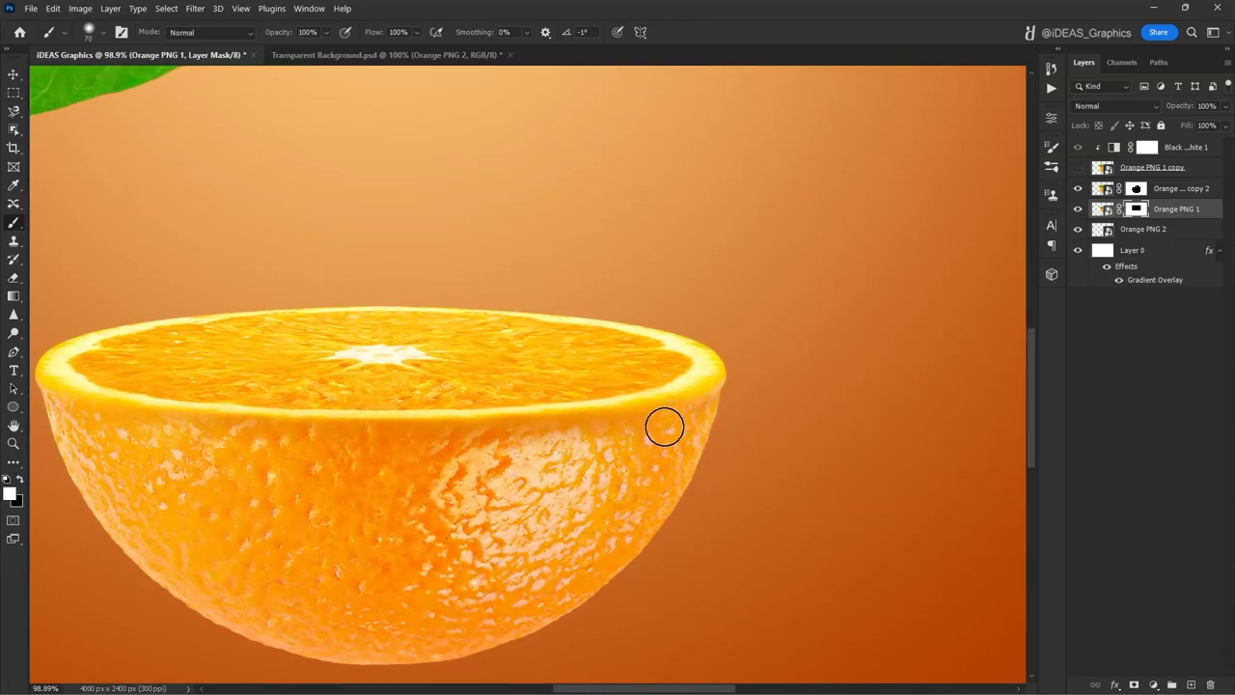
{"action": "key", "text": "x"}
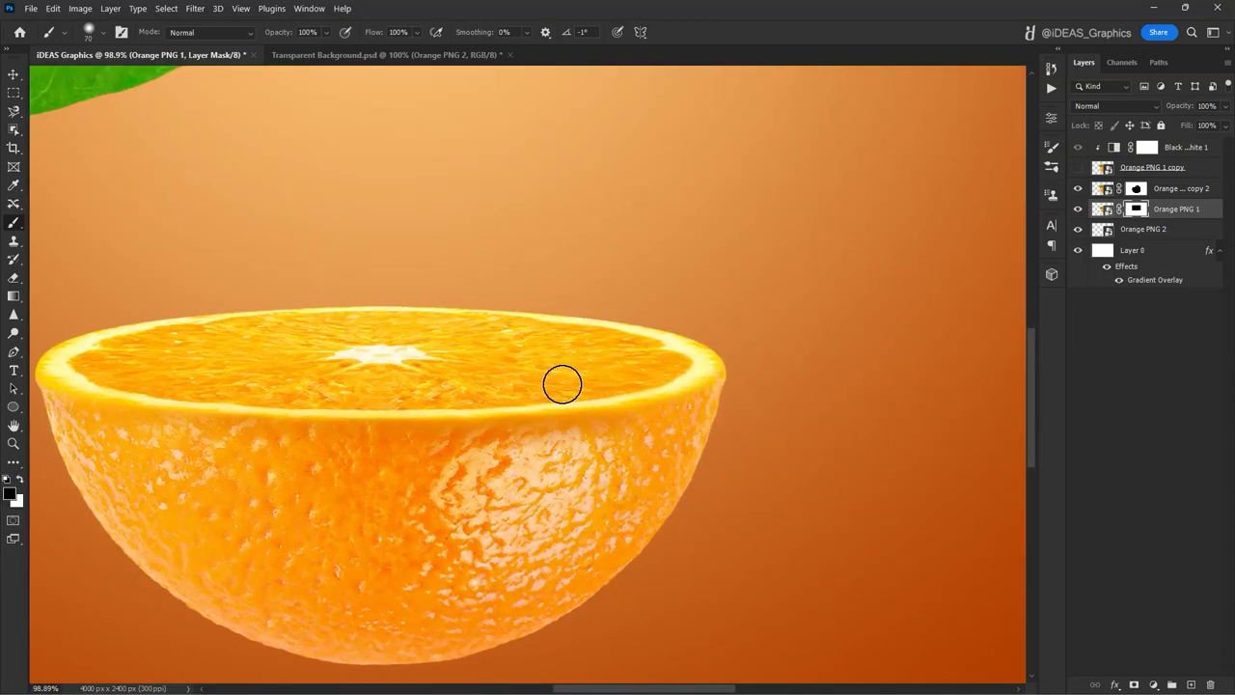
{"action": "scroll", "coordinate": [563, 383], "scroll_direction": "left", "scroll_amount": 3}
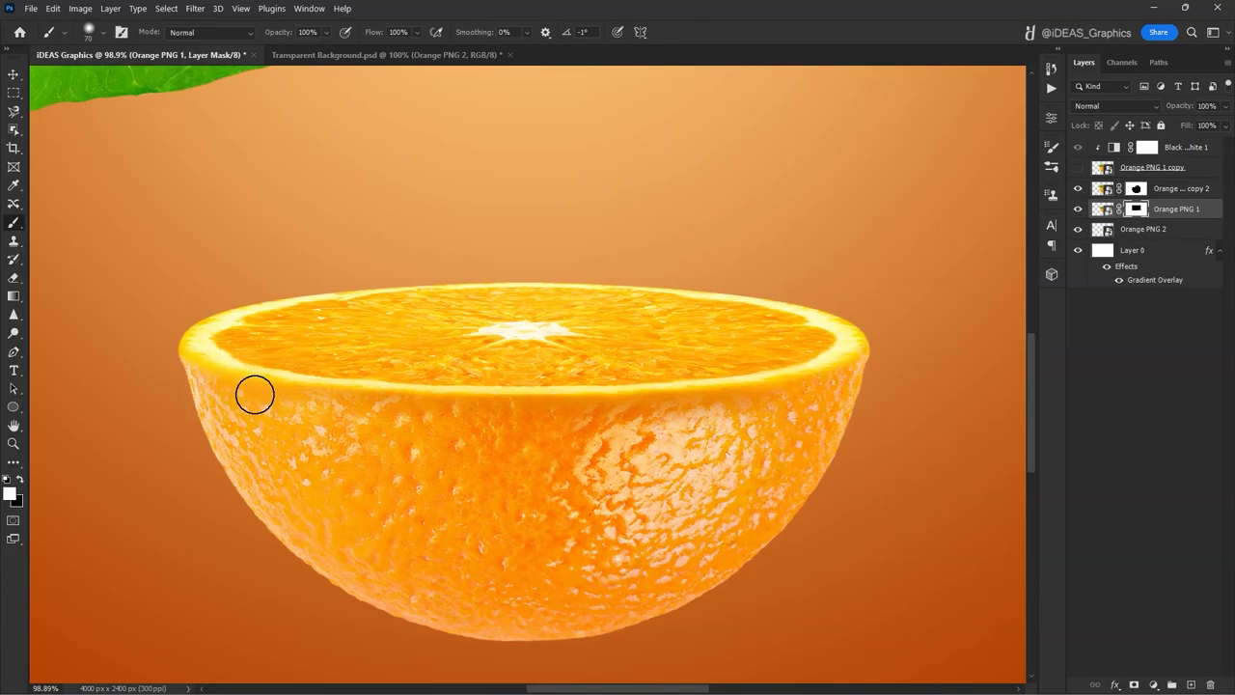
Show the Orange PNG 1 copy highlights layer again over the halved orange
{"action": "key", "text": "ctrl+0"}
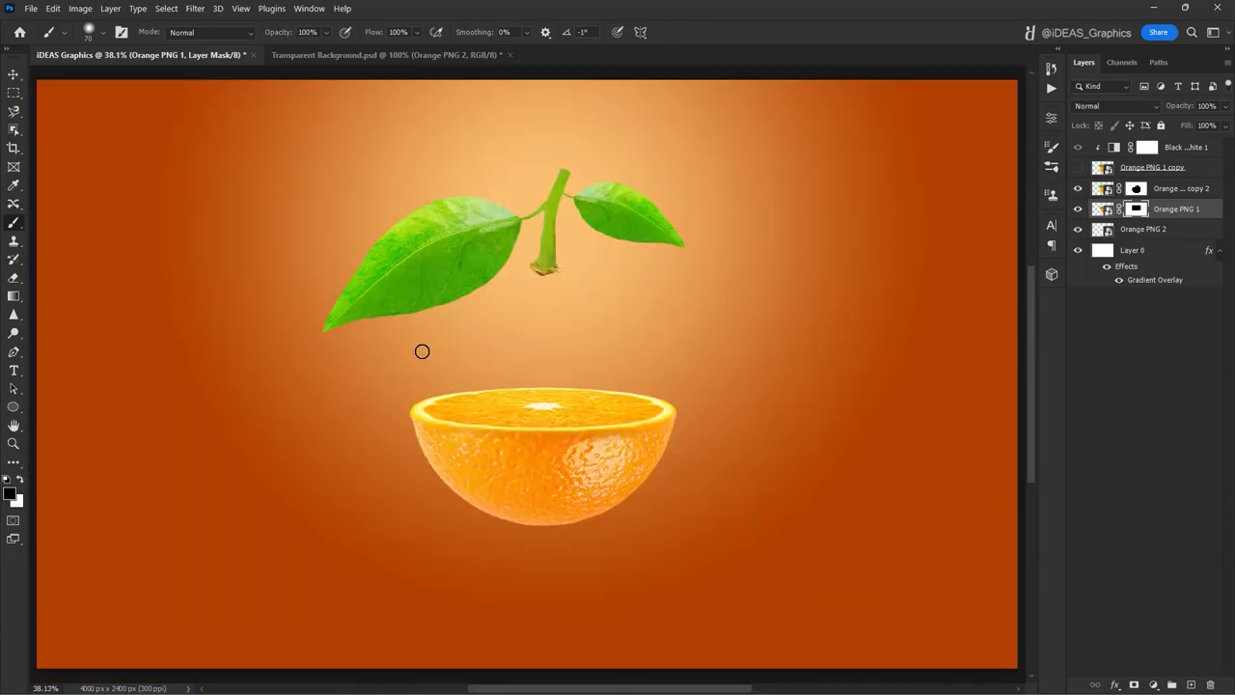
{"action": "key", "text": "v"}
{"action": "left_click", "coordinate": [1078, 166]}
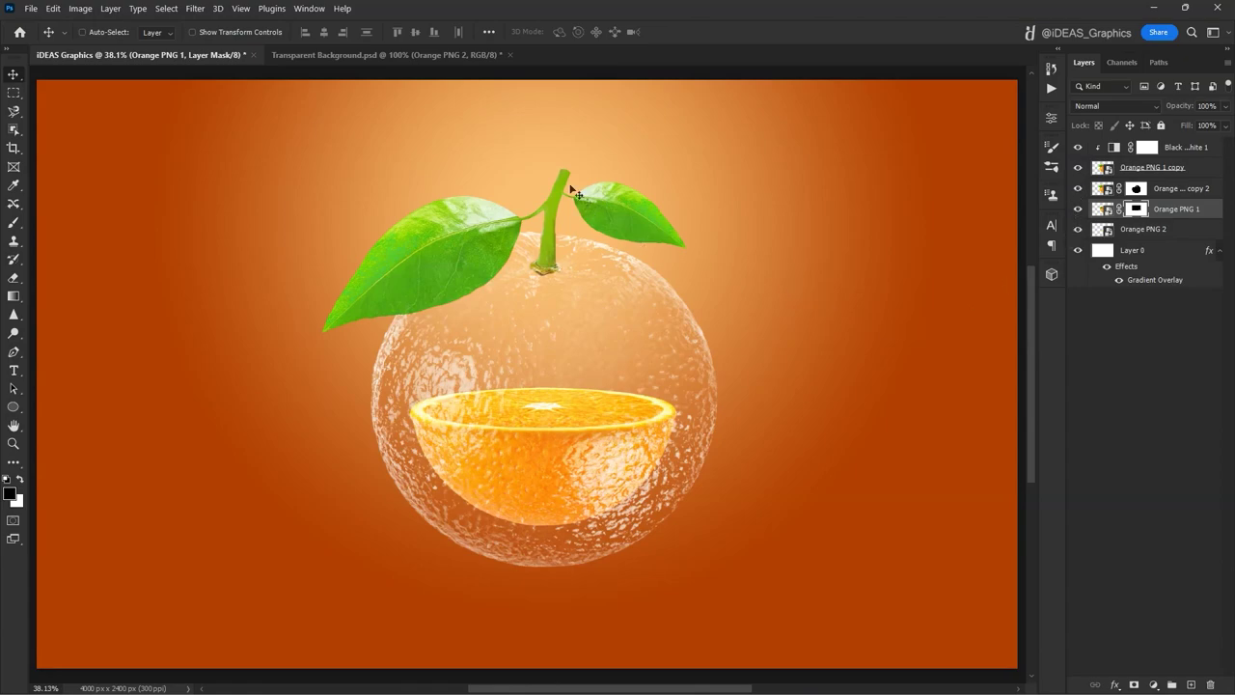
Bring the ice cream PNG from Transparent Background.psd into the iDEAS Graphics document and scale it to about 64% over the halved orange
{"action": "left_click", "coordinate": [444, 60]}
{"action": "right_click", "coordinate": [545, 313]}
{"action": "left_click", "coordinate": [560, 319]}
{"action": "left_click_drag", "start_coordinate": [557, 324], "coordinate": [405, 264]}
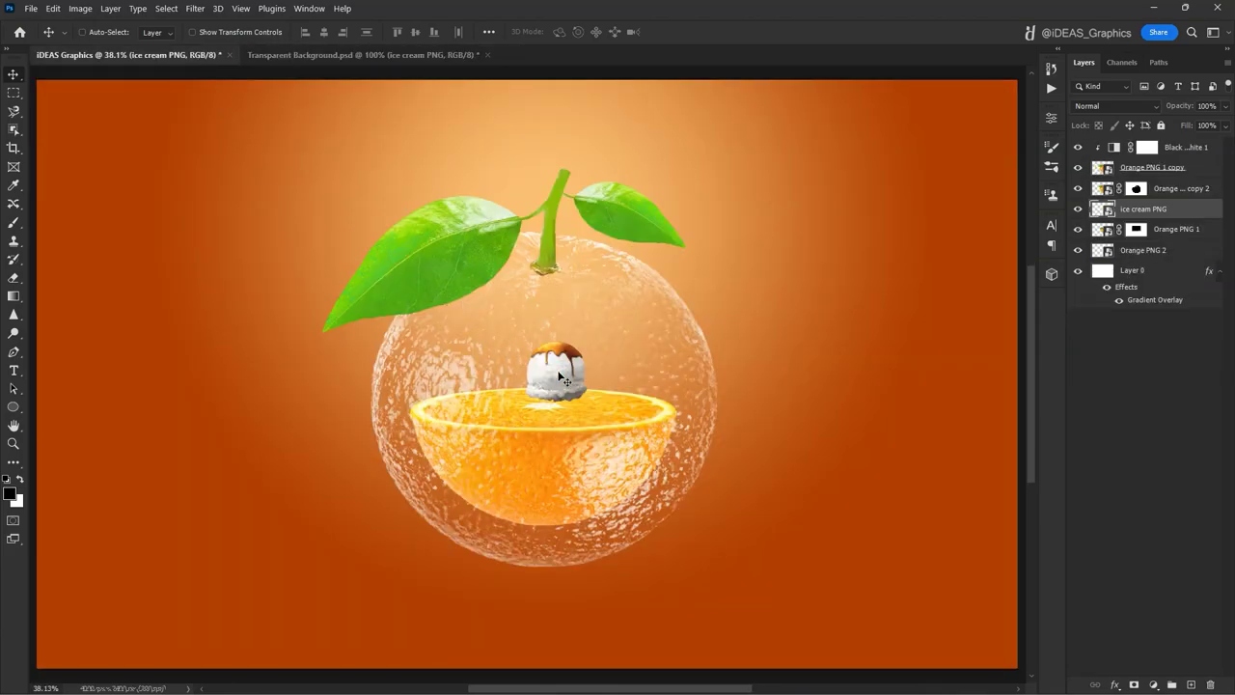
{"action": "key", "text": "ctrl+t"}
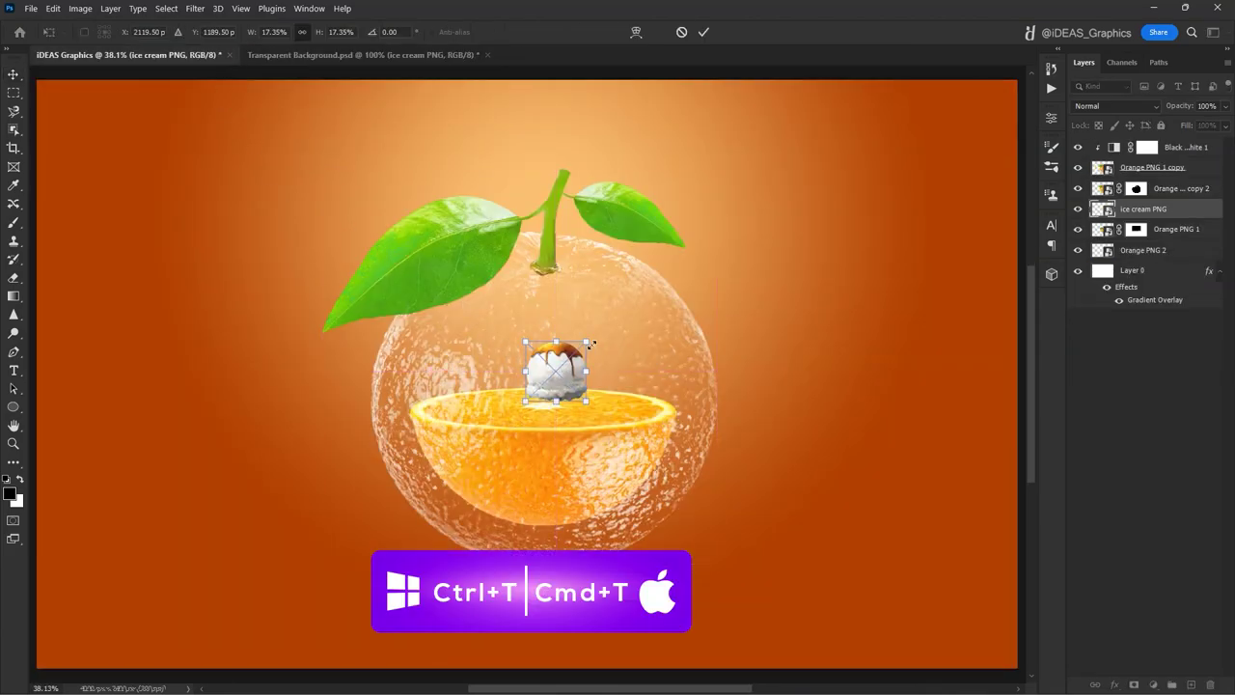
{"action": "left_click_drag", "start_coordinate": [591, 344], "coordinate": [683, 272]}
{"action": "left_click_drag", "start_coordinate": [588, 316], "coordinate": [584, 346]}
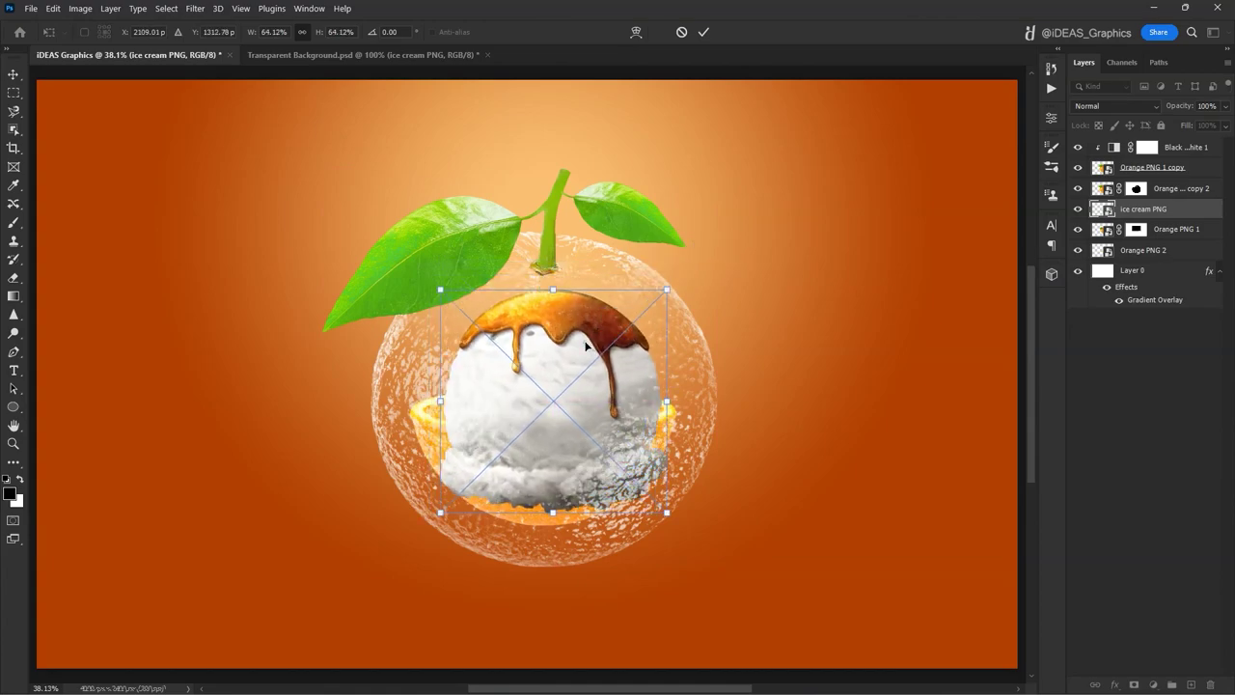
{"action": "left_click", "coordinate": [704, 32]}
Place the ice cream PNG layer below Orange PNG 1 and enlarge the scoop to about 71.6%, centred between the stem and the rim
{"action": "left_click_drag", "start_coordinate": [1121, 212], "coordinate": [1125, 238]}
{"action": "mouse_move", "coordinate": [565, 355]}
{"action": "left_mouse_down"}
{"action": "mouse_move", "coordinate": [552, 324]}
{"action": "mouse_move", "coordinate": [554, 339]}
{"action": "left_mouse_up"}
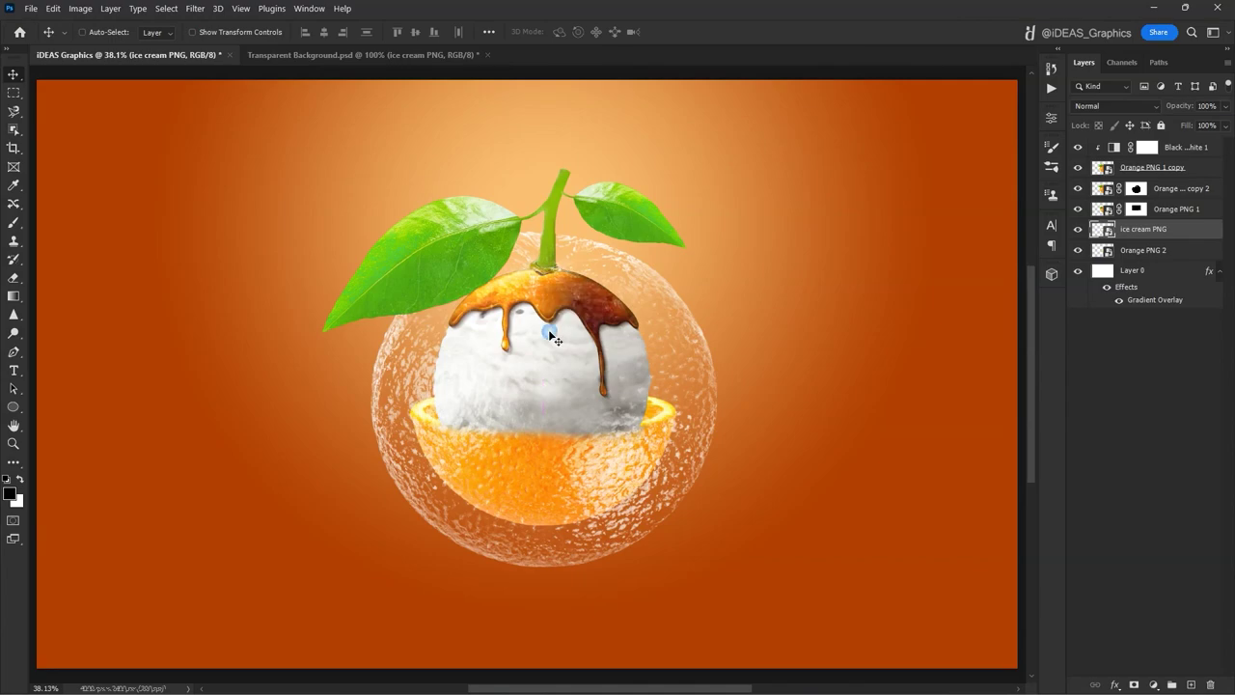
{"action": "key", "text": "ctrl+t"}
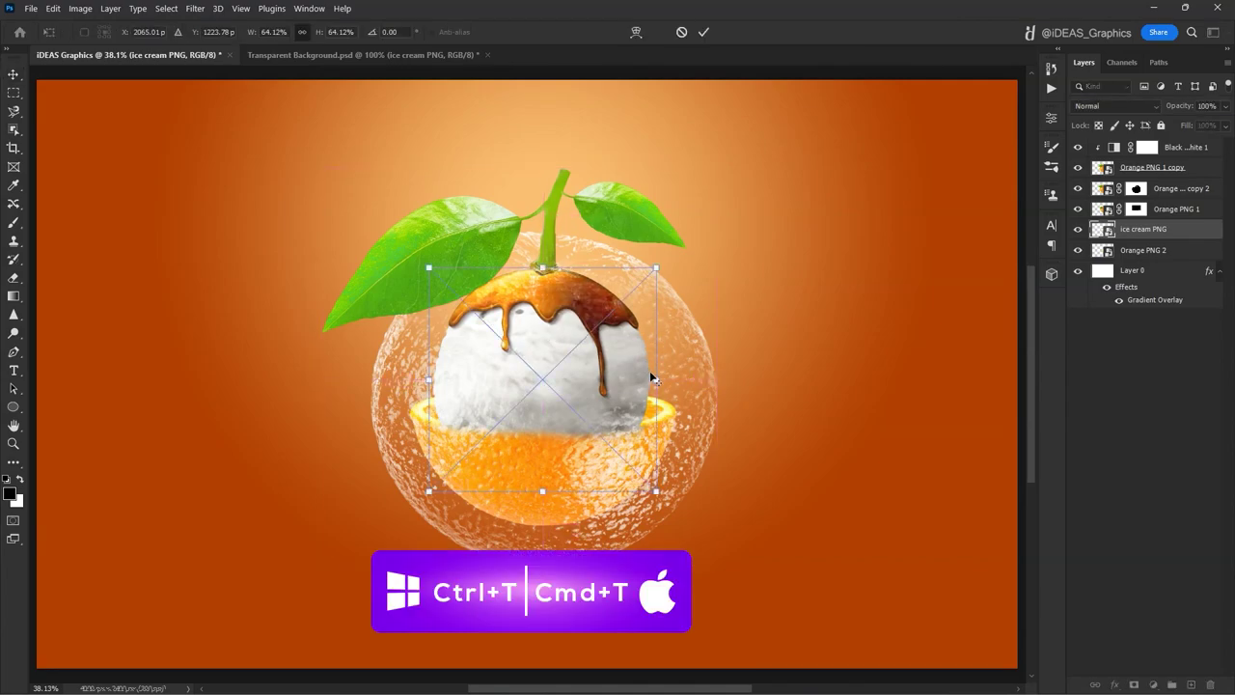
{"action": "left_click_drag", "start_coordinate": [654, 378], "coordinate": [663, 377]}
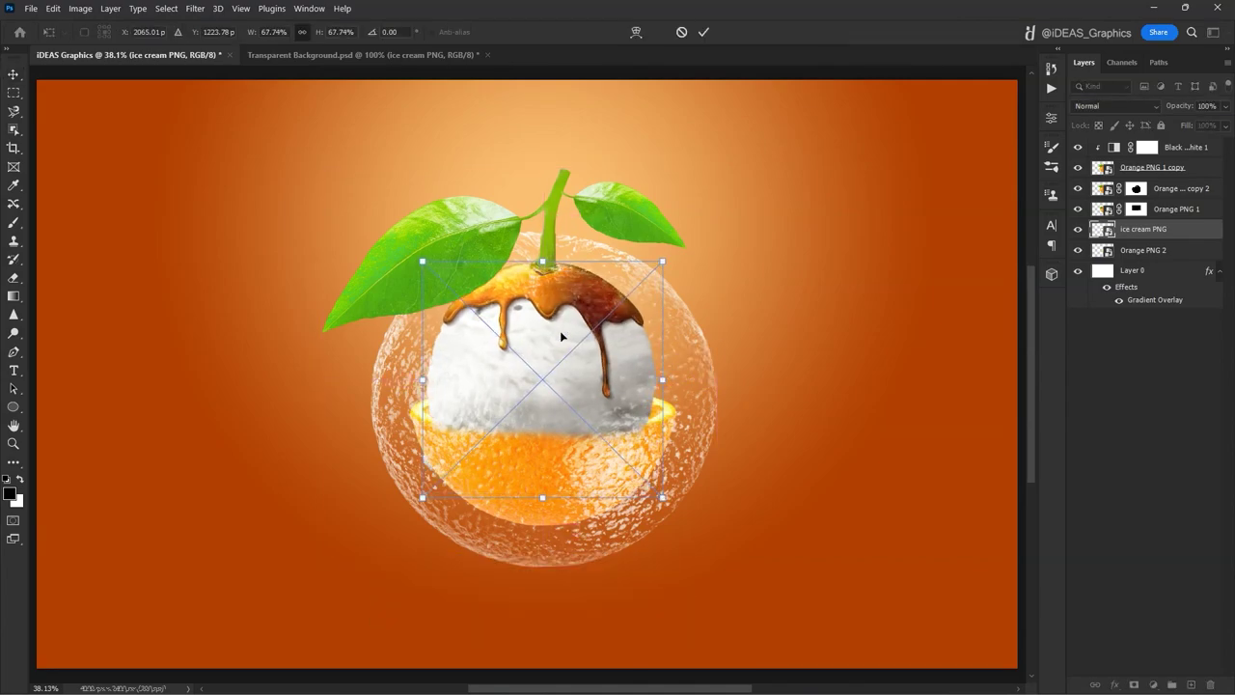
{"action": "left_click_drag", "start_coordinate": [543, 498], "coordinate": [548, 516]}
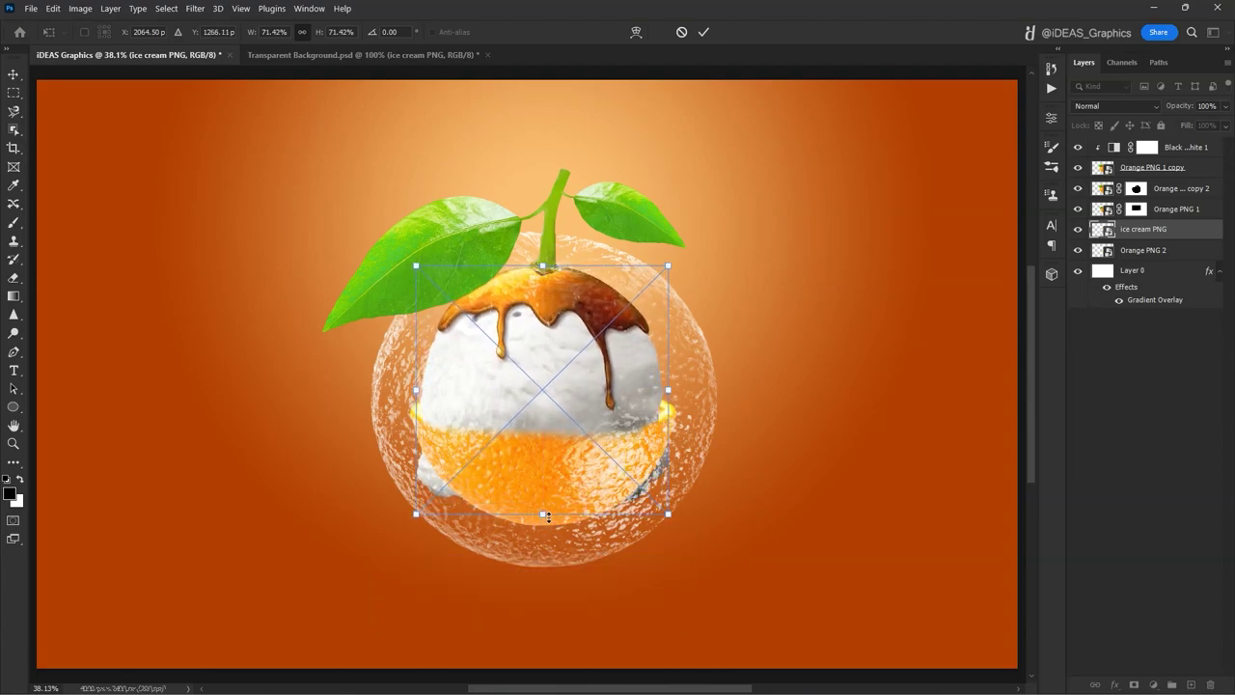
{"action": "key", "text": "Right"}
{"action": "key", "text": "Right"}
{"action": "left_click_drag", "start_coordinate": [548, 517], "coordinate": [548, 517]}
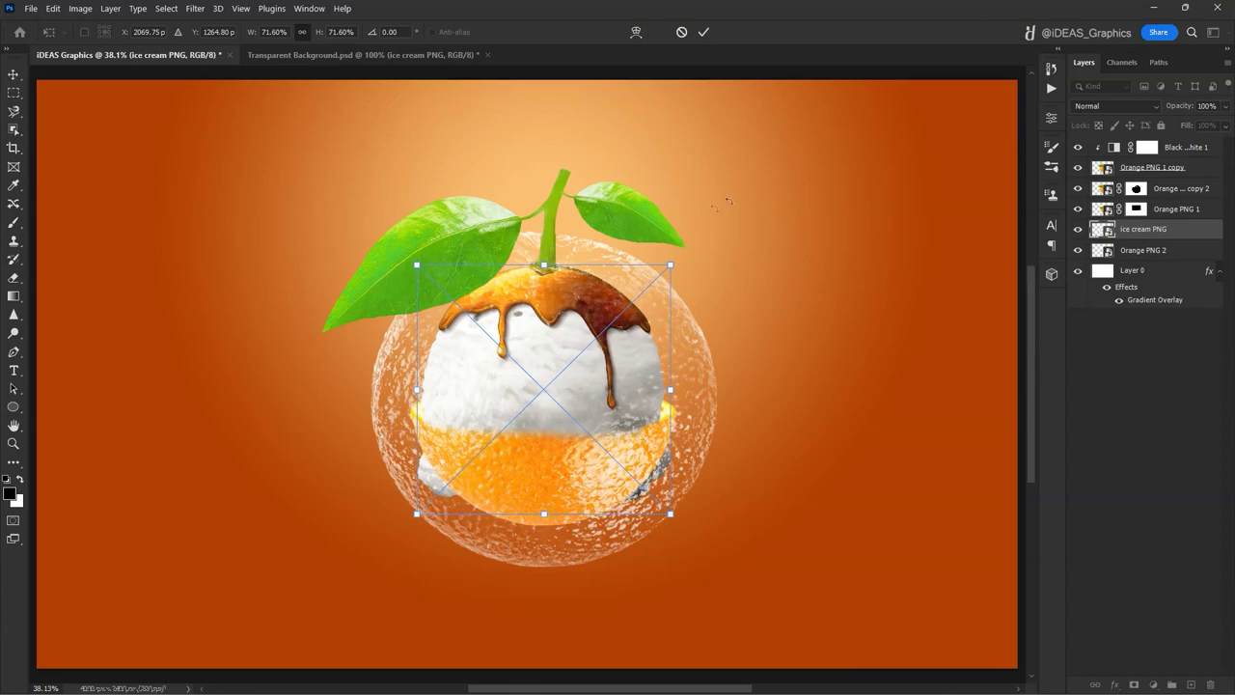
{"action": "left_click", "coordinate": [705, 33]}
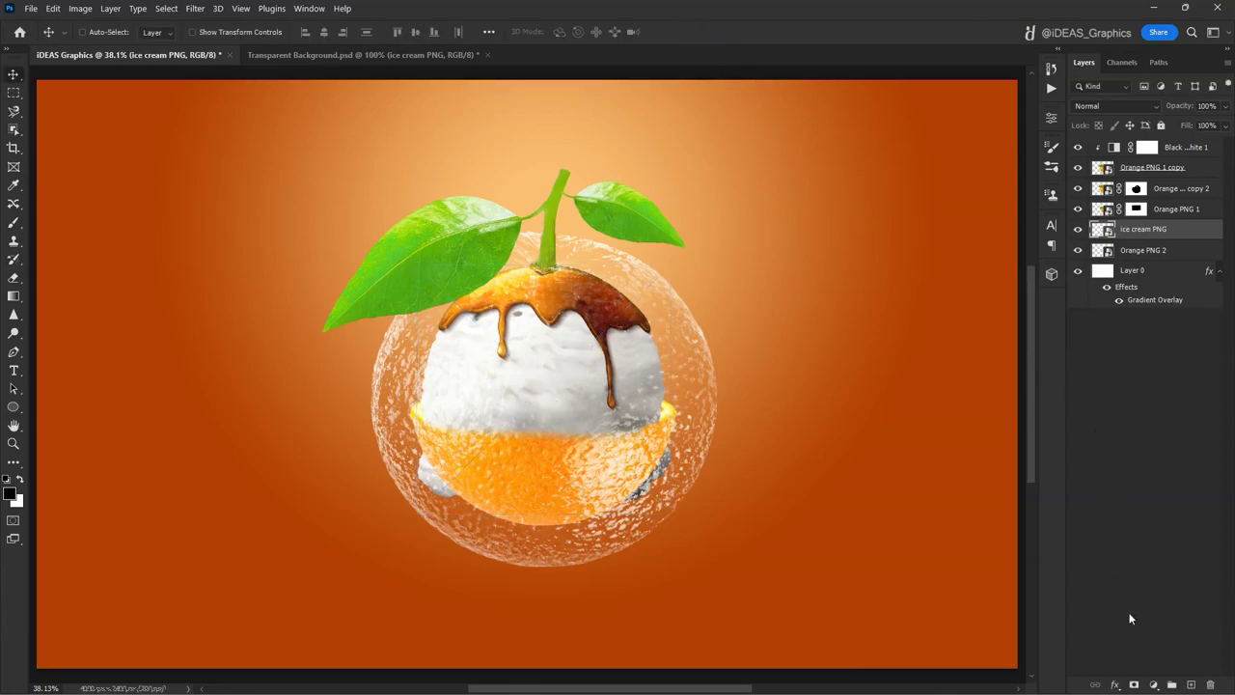
Add a layer mask to ice cream PNG and paint black with a 250 px brush to hide the part below the orange's rim
{"action": "left_click", "coordinate": [1133, 684]}
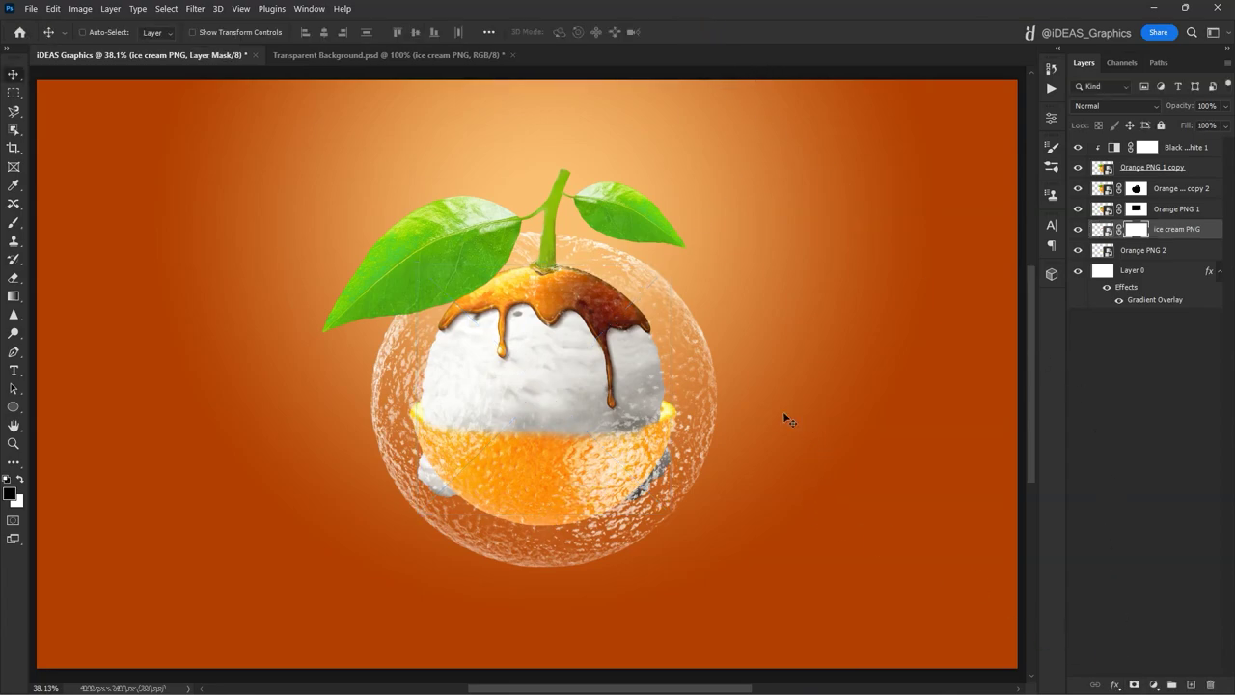
{"action": "left_click", "coordinate": [14, 220]}
{"action": "key", "text": "]"}
{"action": "key", "text": "]"}
{"action": "key", "text": "]"}
{"action": "key", "text": "]"}
{"action": "key", "text": "]"}
{"action": "key", "text": "]"}
{"action": "key", "text": "]"}
{"action": "key", "text": "]"}
{"action": "mouse_move", "coordinate": [425, 468]}
{"action": "left_mouse_down"}
{"action": "mouse_move", "coordinate": [575, 526]}
{"action": "mouse_move", "coordinate": [639, 491]}
{"action": "mouse_move", "coordinate": [684, 438]}
{"action": "mouse_move", "coordinate": [502, 464]}
{"action": "mouse_move", "coordinate": [415, 445]}
{"action": "mouse_move", "coordinate": [659, 447]}
{"action": "mouse_move", "coordinate": [575, 455]}
{"action": "left_mouse_up"}
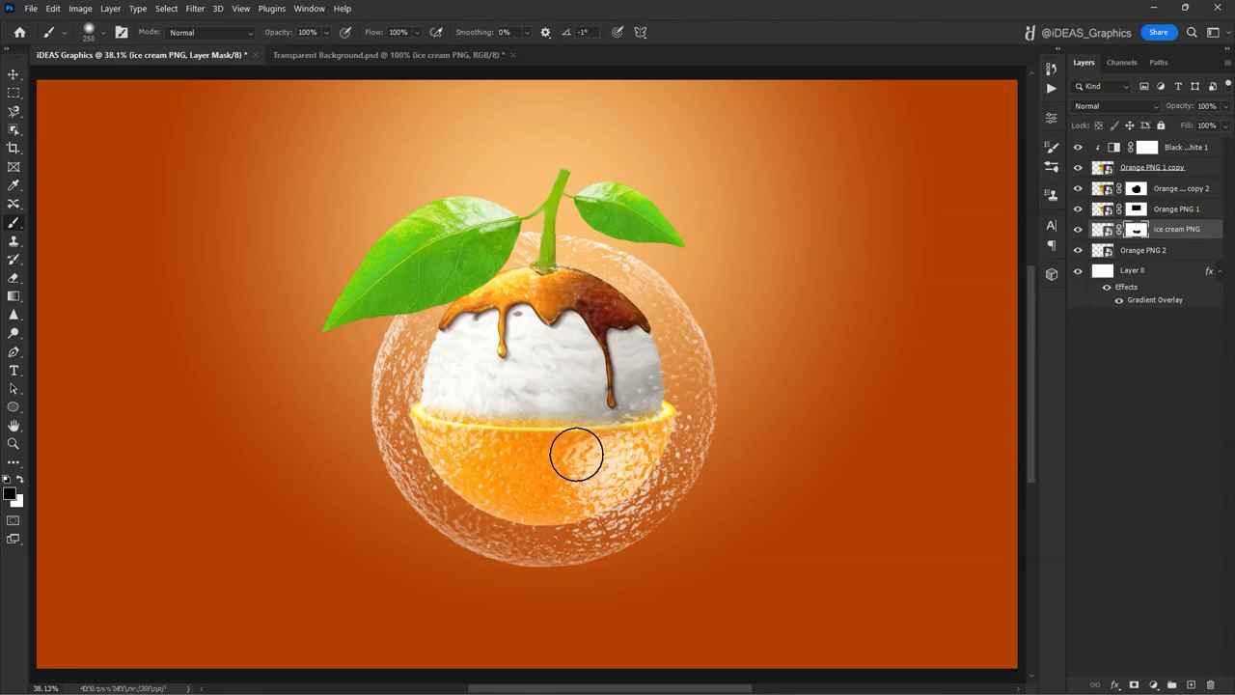
Paint white on the ice cream mask with a harder 250 px brush to restore the scoop's edge just above the rim
{"action": "scroll", "coordinate": [576, 456], "scroll_direction": "up", "scroll_amount": 2}
{"action": "left_click", "coordinate": [21, 479]}
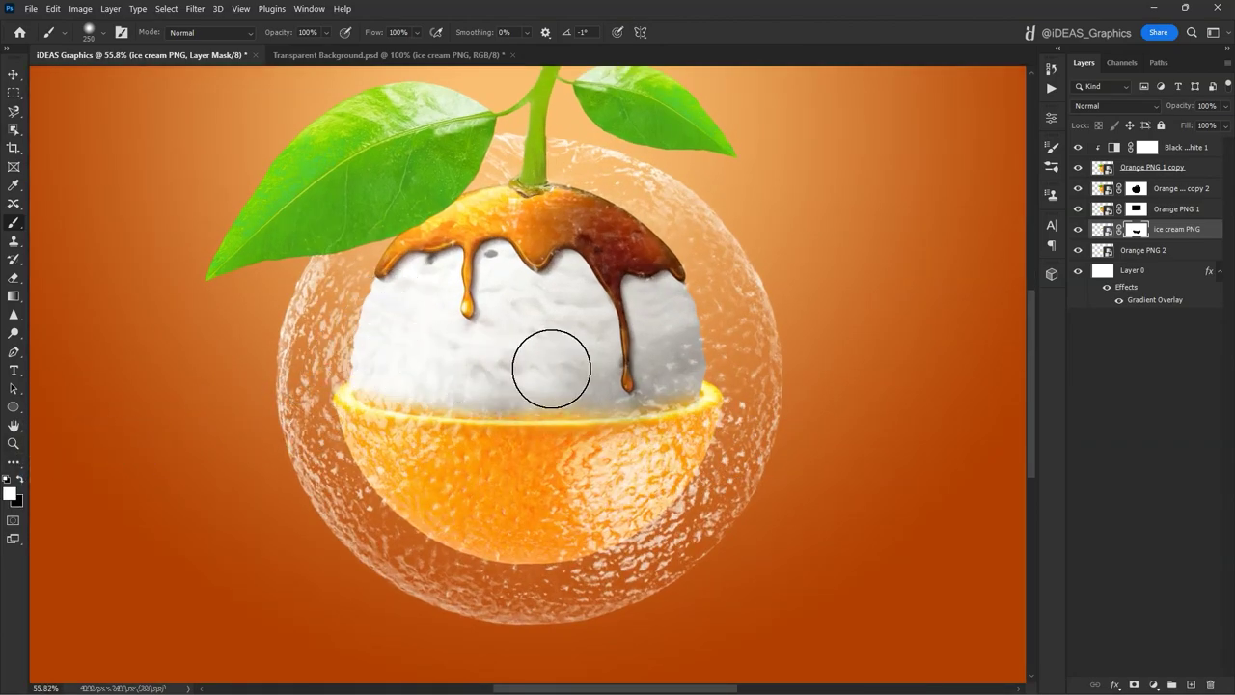
{"action": "left_click_drag", "start_coordinate": [662, 362], "coordinate": [666, 353]}
{"action": "left_click", "coordinate": [102, 33]}
{"action": "left_click_drag", "start_coordinate": [100, 111], "coordinate": [136, 111]}
{"action": "left_click", "coordinate": [399, 331]}
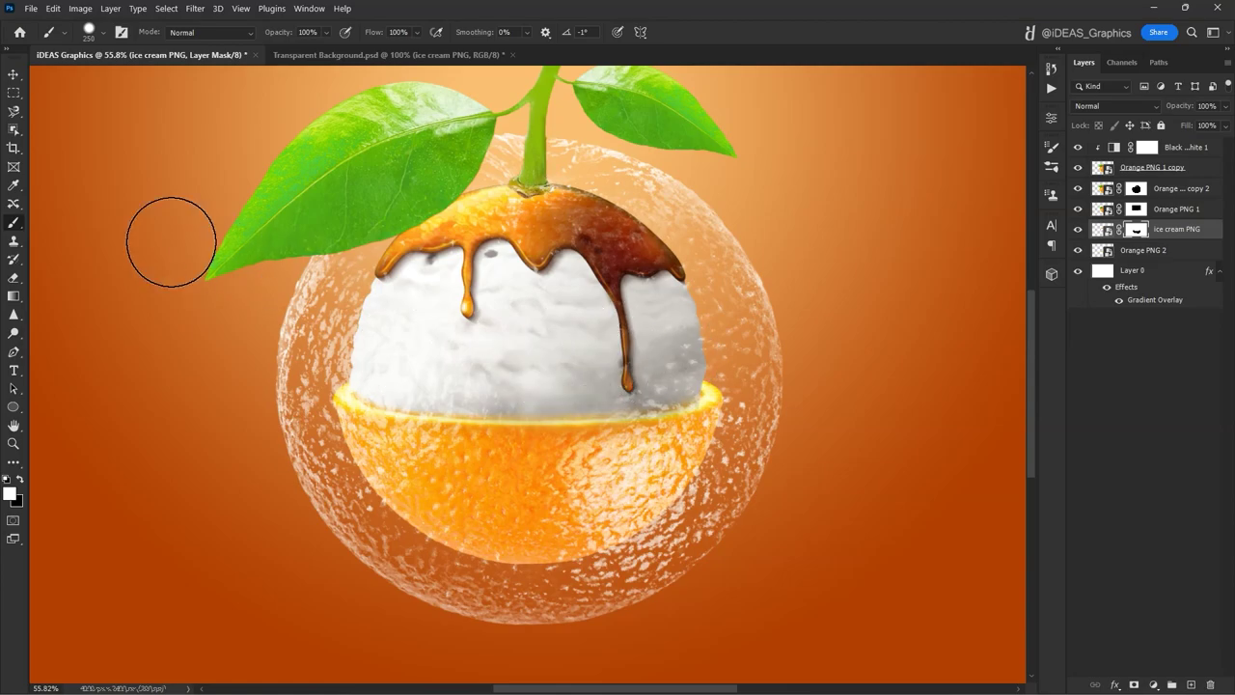
Bring the Label Design from Transparent Background.psd into the composition and move its layer to the top of the stack
{"action": "left_click", "coordinate": [13, 77]}
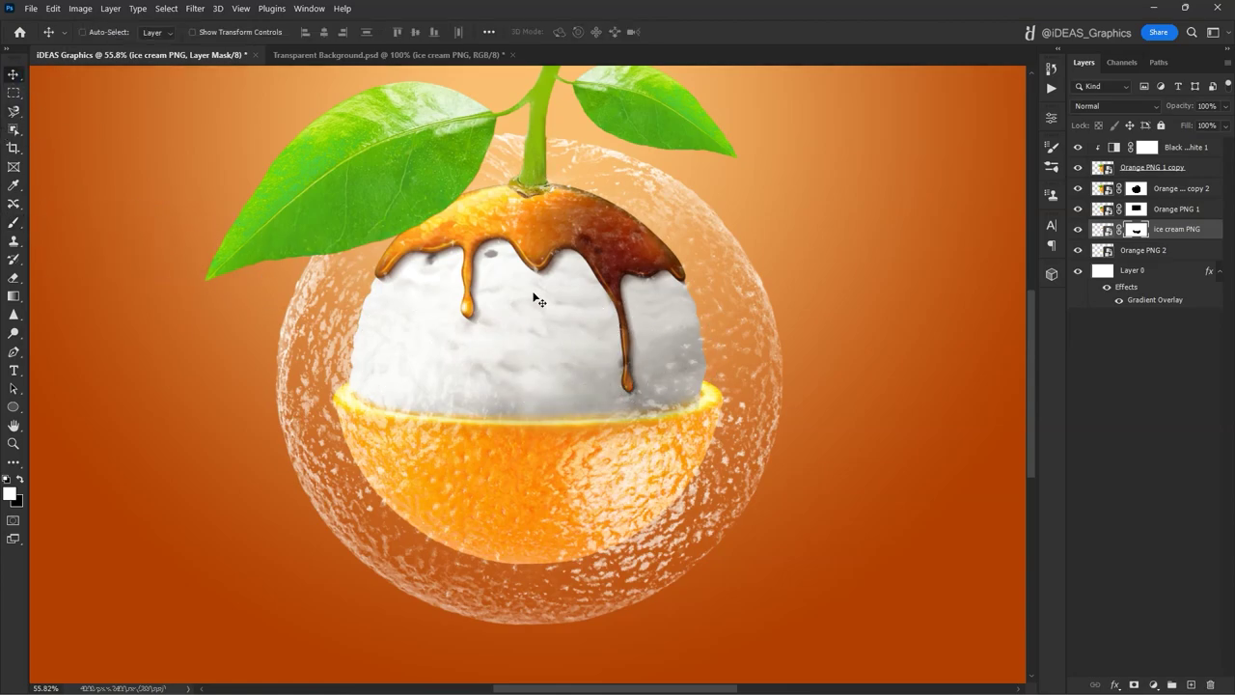
{"action": "scroll", "coordinate": [537, 300], "scroll_direction": "down", "scroll_amount": 2}
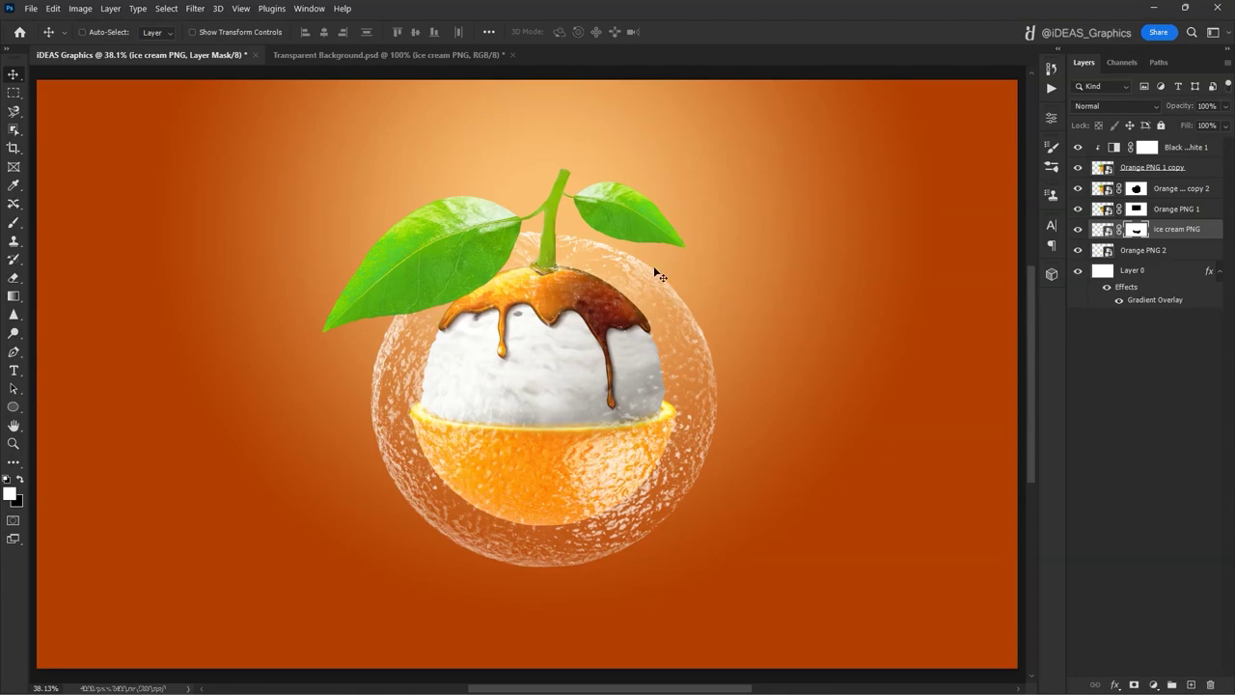
{"action": "left_click", "coordinate": [463, 55]}
{"action": "right_click", "coordinate": [762, 565]}
{"action": "left_click", "coordinate": [791, 574]}
{"action": "left_click_drag", "start_coordinate": [777, 551], "coordinate": [124, 73]}
{"action": "left_click_drag", "start_coordinate": [585, 461], "coordinate": [599, 416]}
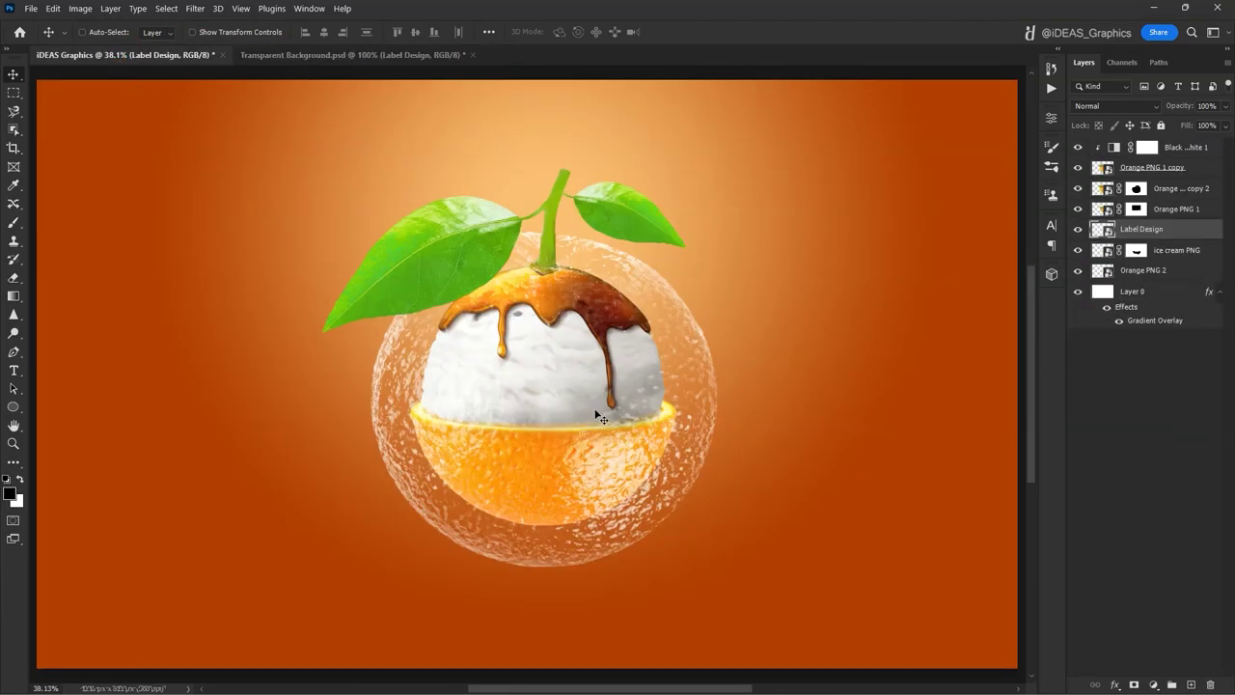
{"action": "left_click_drag", "start_coordinate": [1174, 235], "coordinate": [1148, 145]}
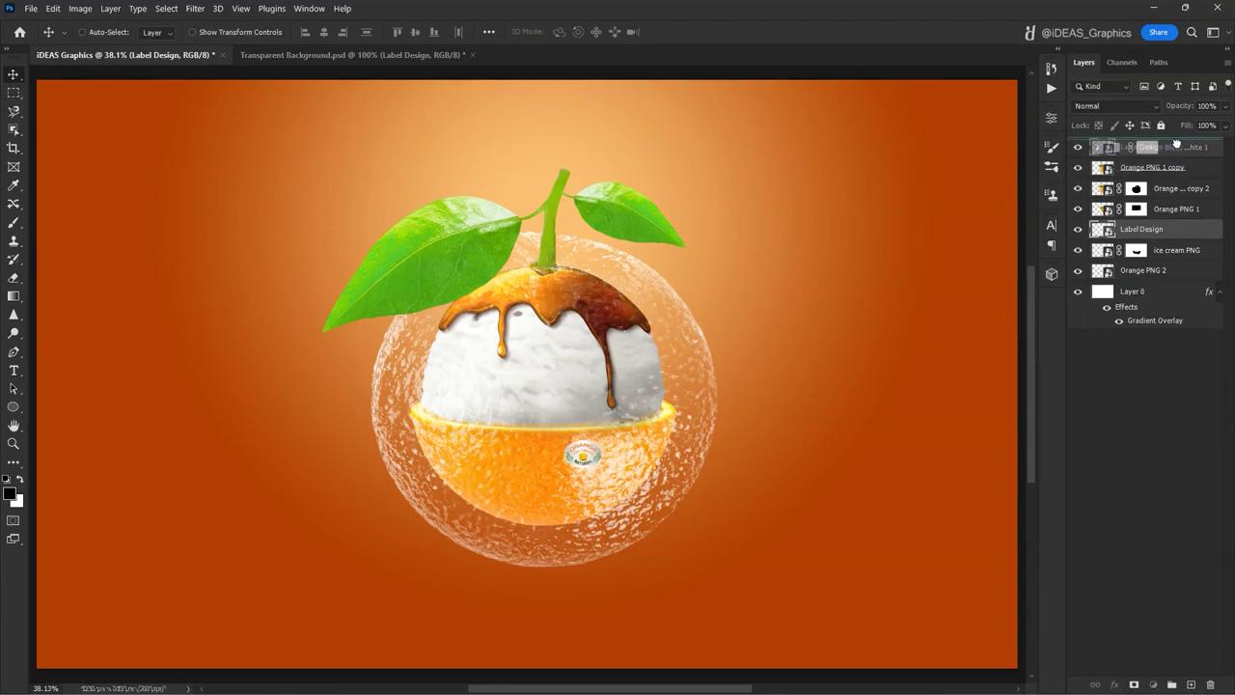
{"action": "left_click_drag", "start_coordinate": [571, 411], "coordinate": [551, 404]}
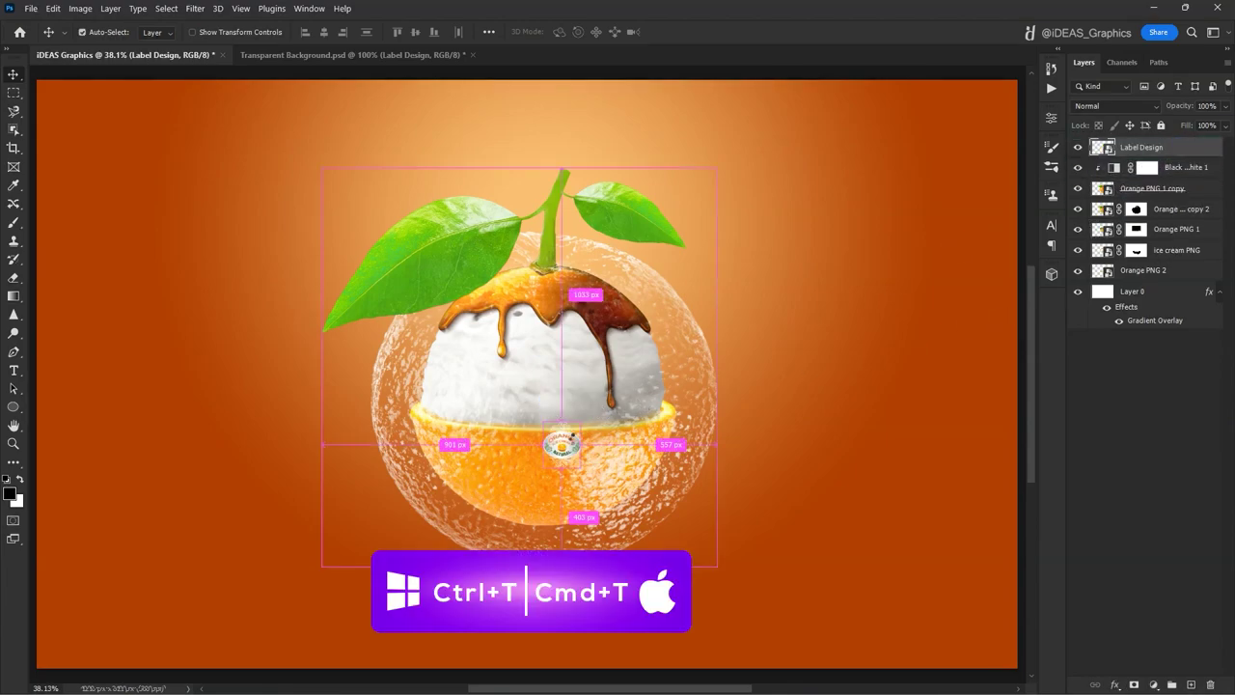
Scale the Label Design to about 69.28% and centre it over the front of the ice cream and orange bowl
{"action": "key", "text": "ctrl+t"}
{"action": "left_click_drag", "start_coordinate": [582, 446], "coordinate": [627, 446]}
{"action": "left_click_drag", "start_coordinate": [597, 446], "coordinate": [567, 425]}
{"action": "key", "text": "Right"}
{"action": "key", "text": "Right"}
{"action": "key", "text": "Right"}
{"action": "key", "text": "Right"}
{"action": "key", "text": "Right"}
{"action": "key", "text": "Right"}
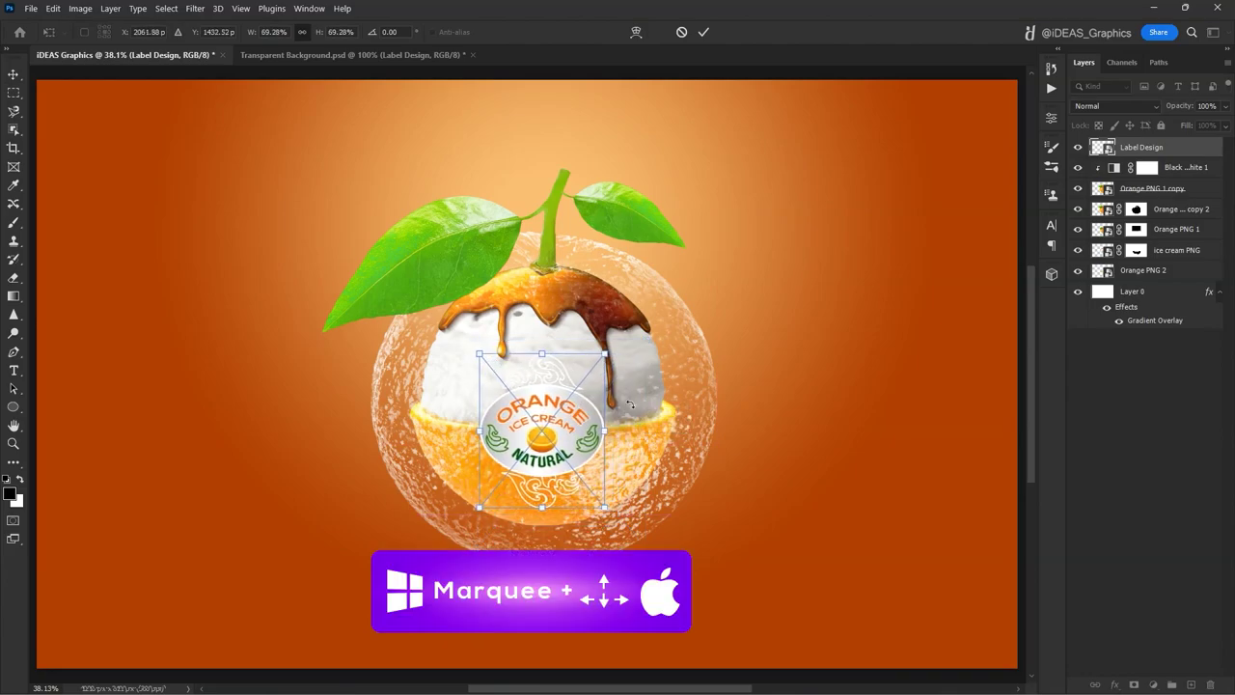
{"action": "key", "text": "Up"}
{"action": "key", "text": "Up"}
{"action": "key", "text": "Up"}
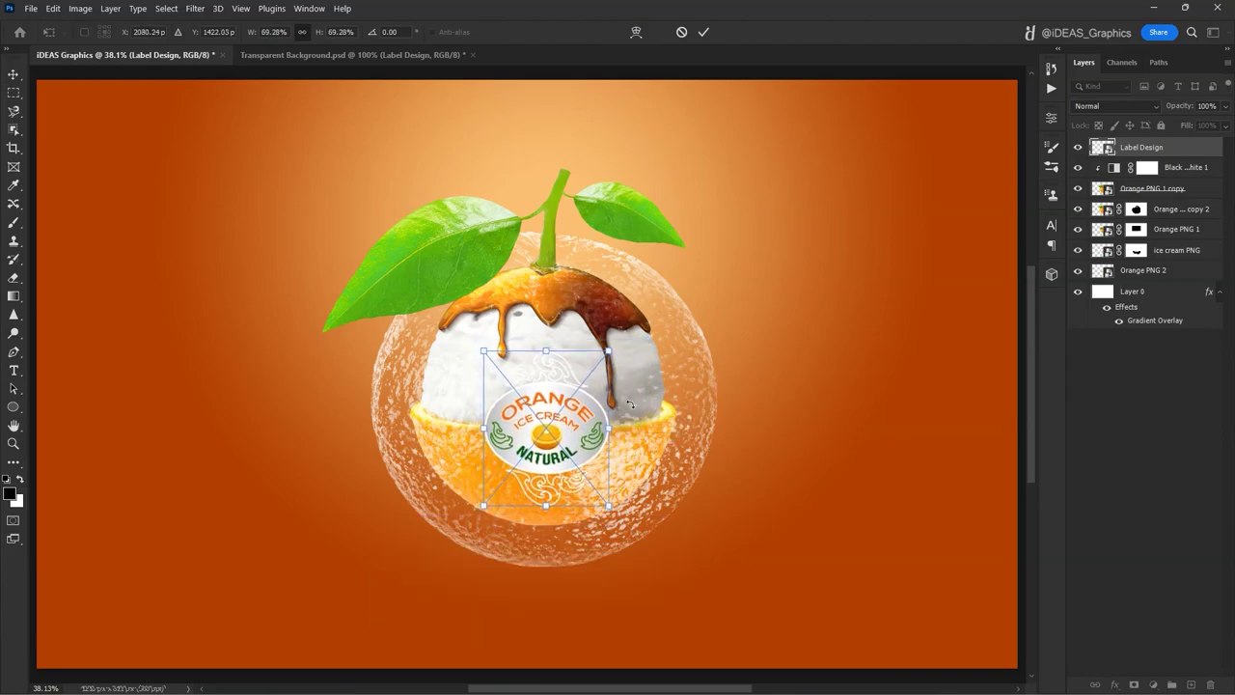
{"action": "left_click", "coordinate": [704, 33]}
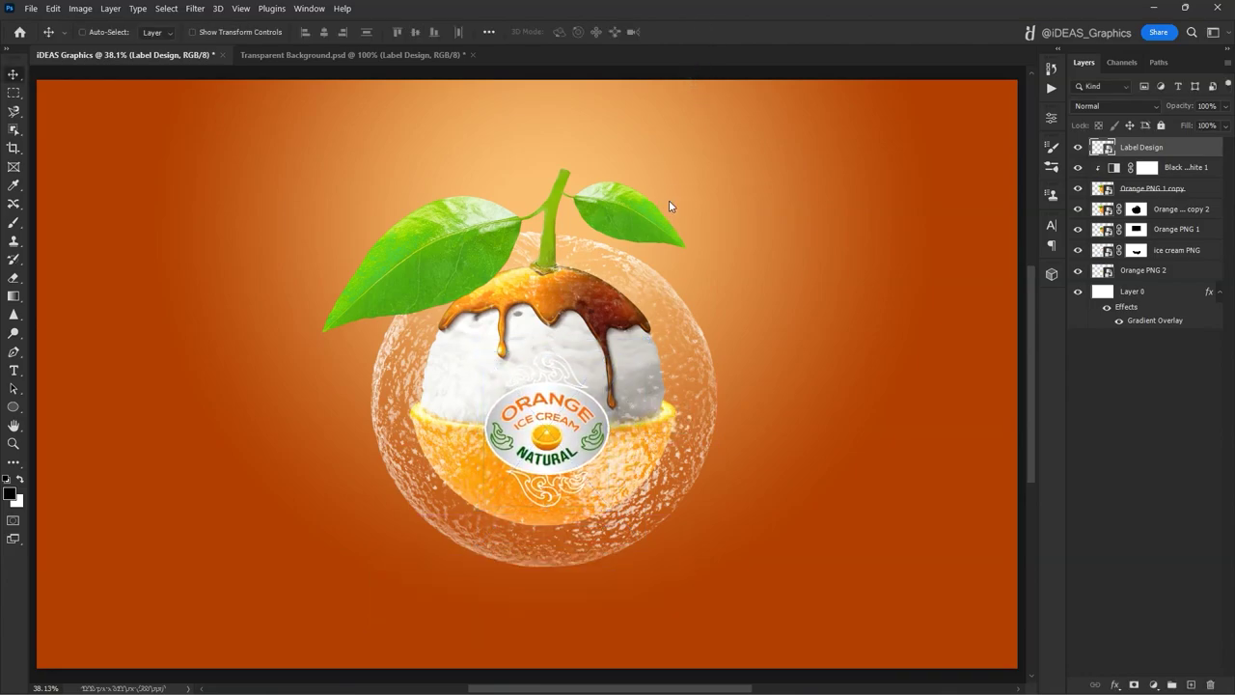
Hide the Orange PNG 1 copy highlights layer and select the Orange PNG 1 layer
{"action": "key", "text": "ctrl+minus"}
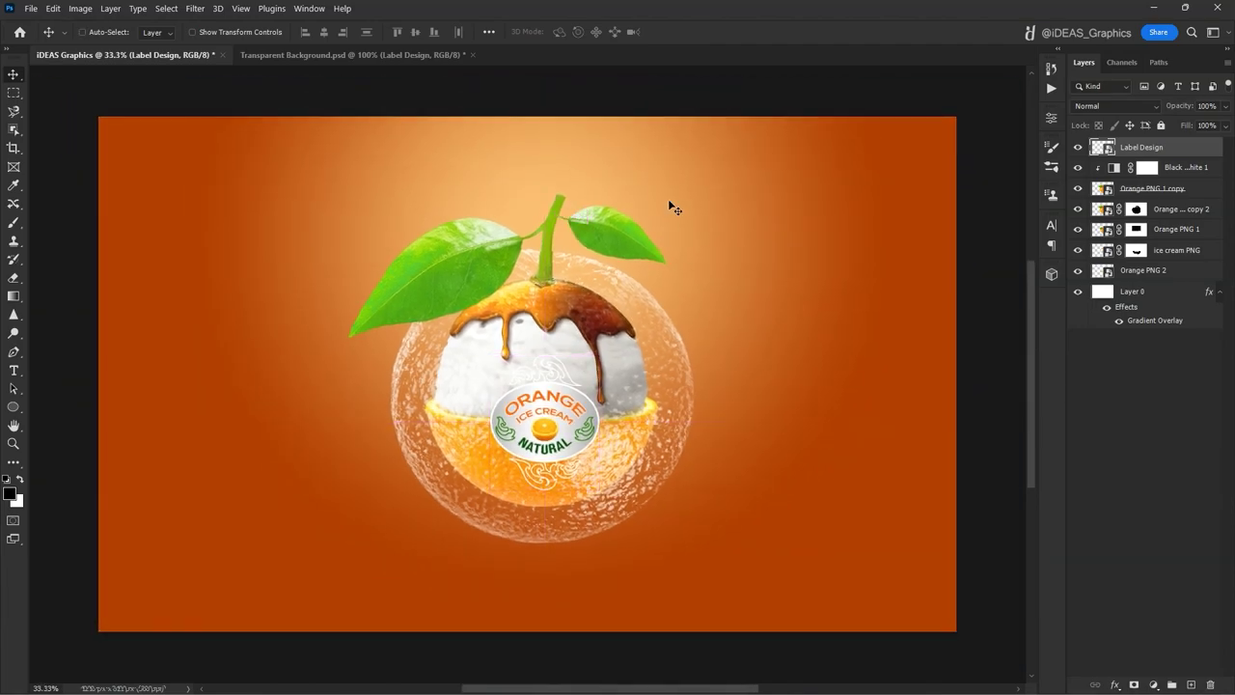
{"action": "left_click", "coordinate": [1078, 188]}
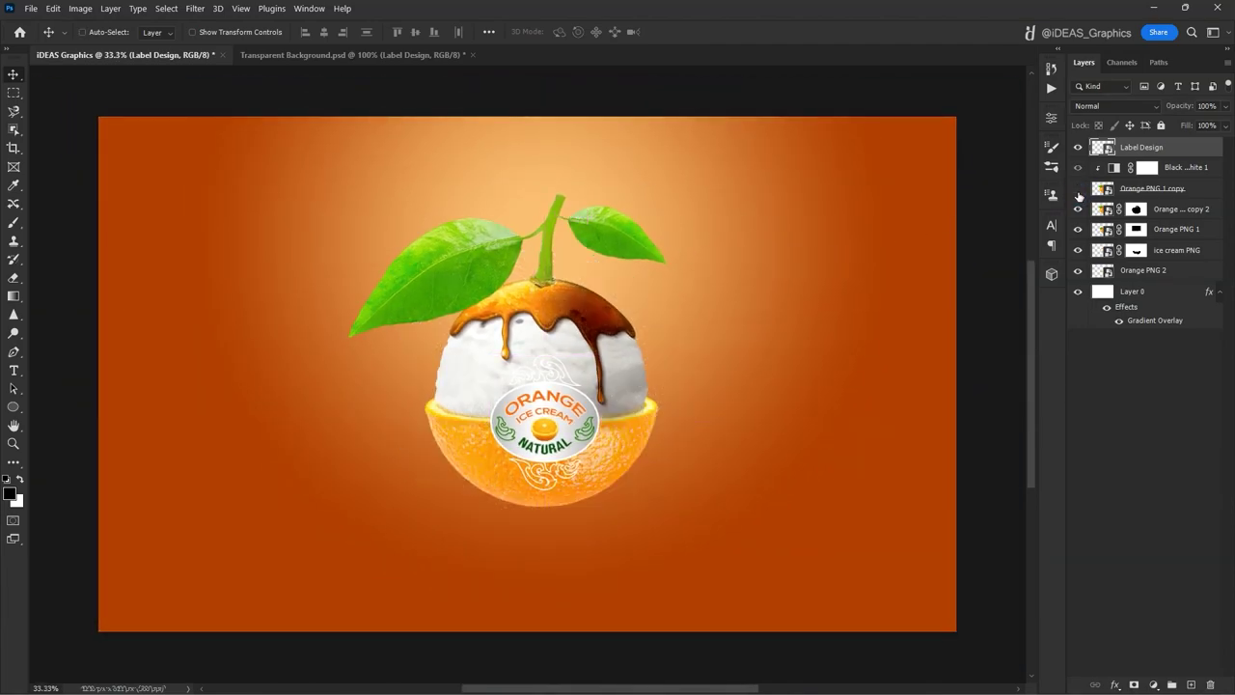
{"action": "right_click", "coordinate": [636, 448]}
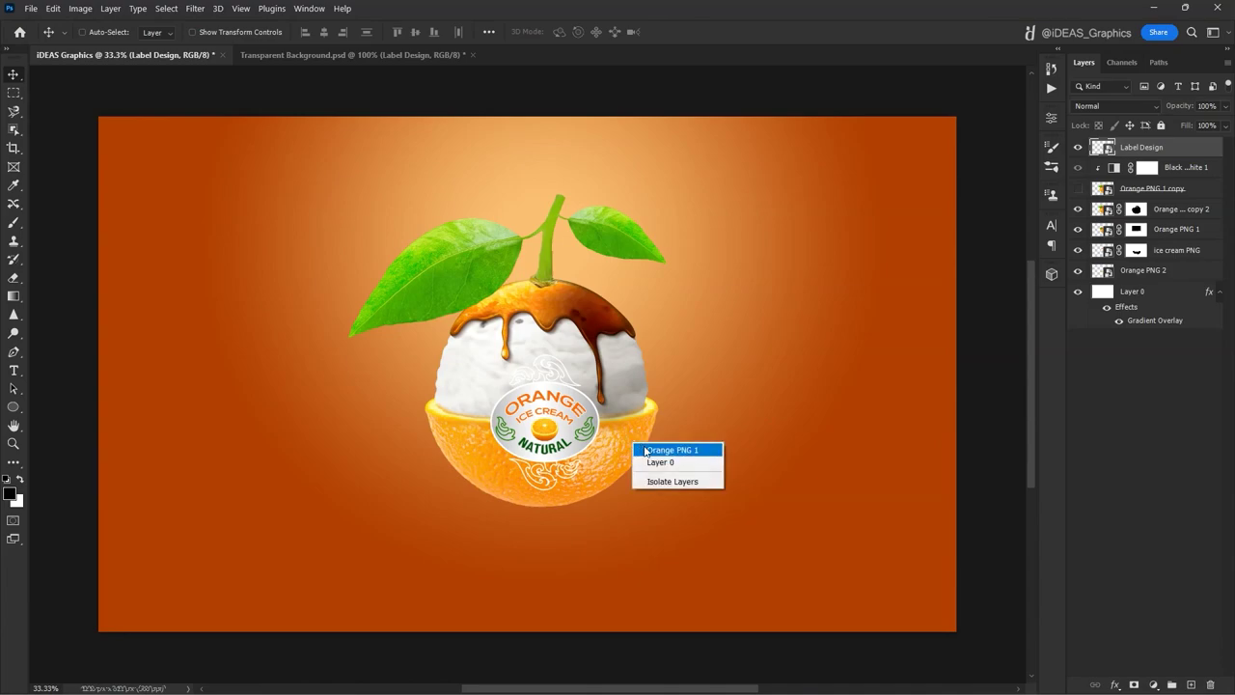
{"action": "left_click", "coordinate": [648, 451]}
{"action": "left_click", "coordinate": [1078, 229]}
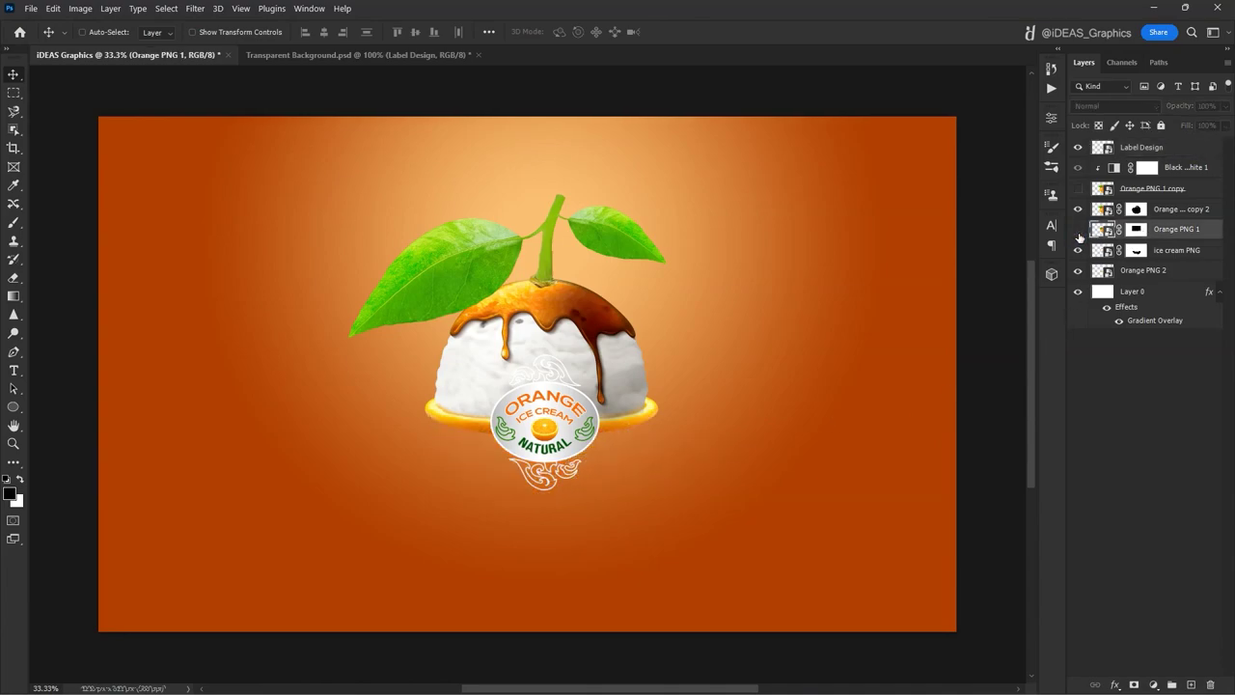
{"action": "left_click", "coordinate": [1078, 230]}
Add a Black & White adjustment clipped to Orange PNG 1 and set its Yellows to -100
{"action": "left_click", "coordinate": [1152, 684]}
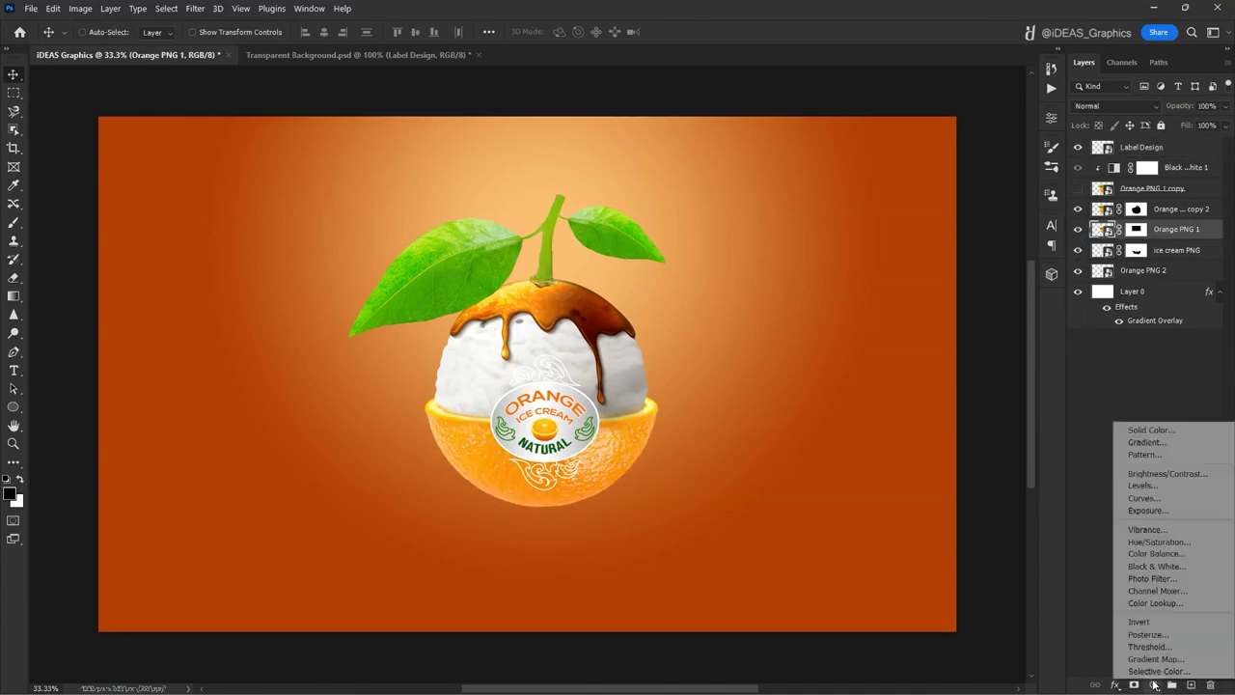
{"action": "left_click", "coordinate": [1158, 567]}
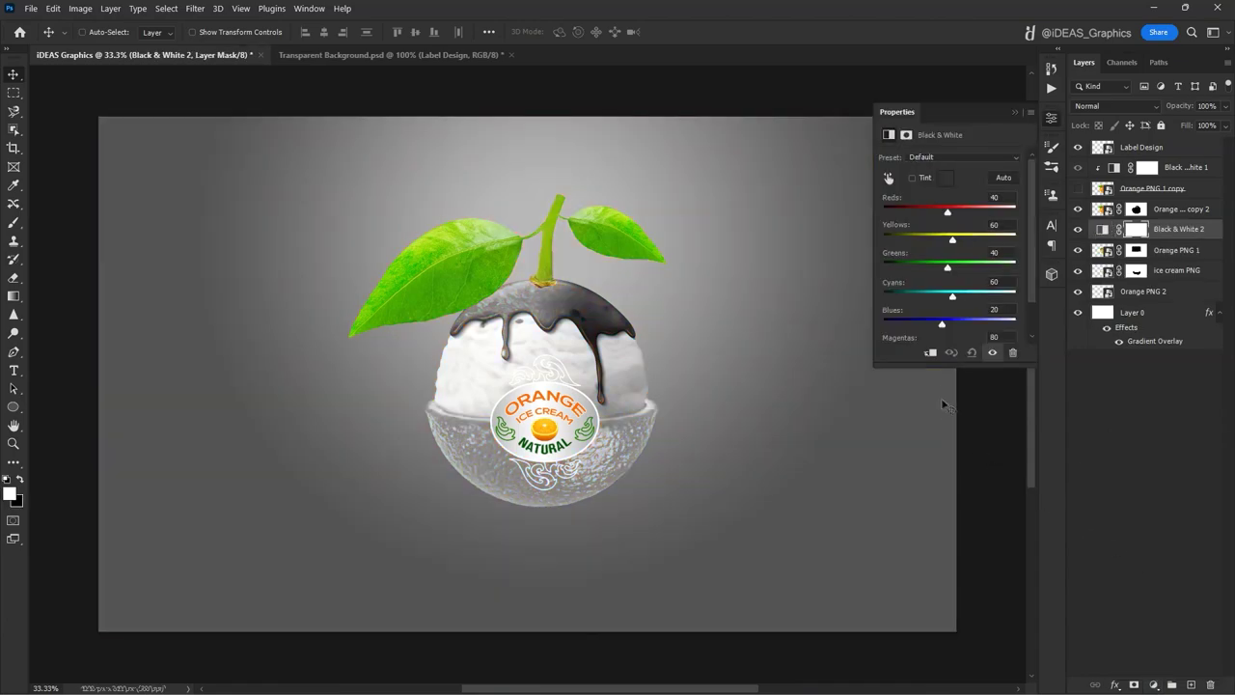
{"action": "left_click", "coordinate": [932, 355]}
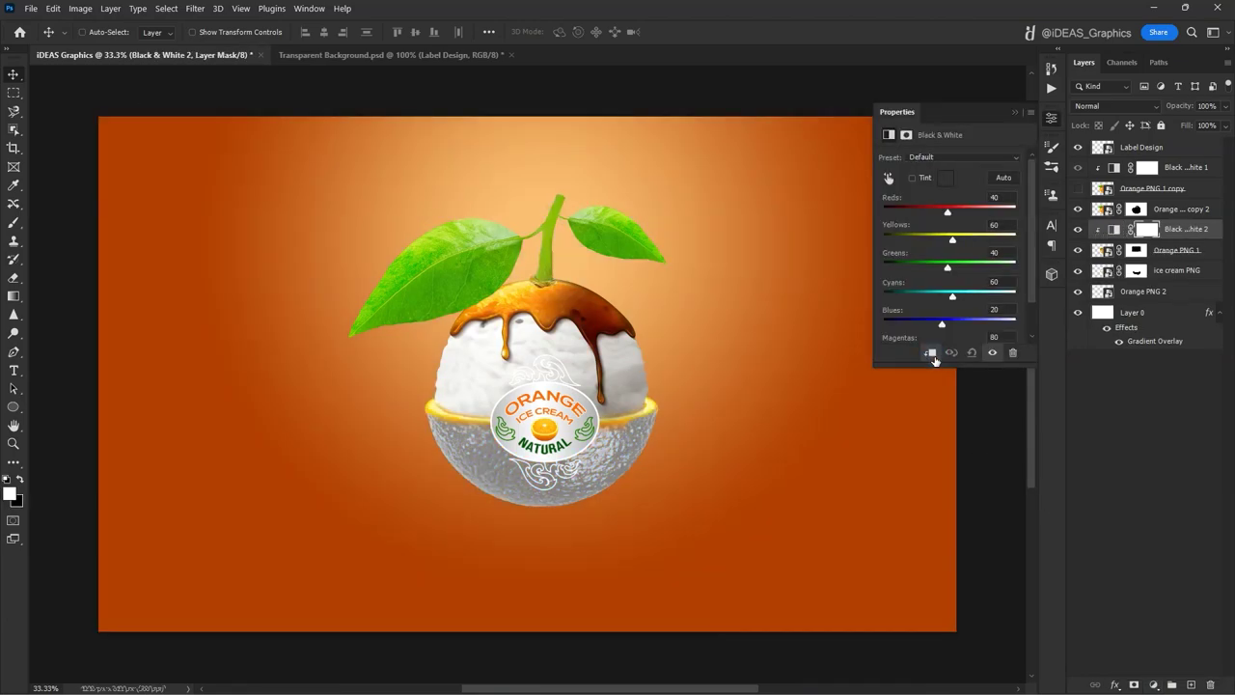
{"action": "left_click", "coordinate": [989, 225]}
{"action": "type", "text": "-100"}
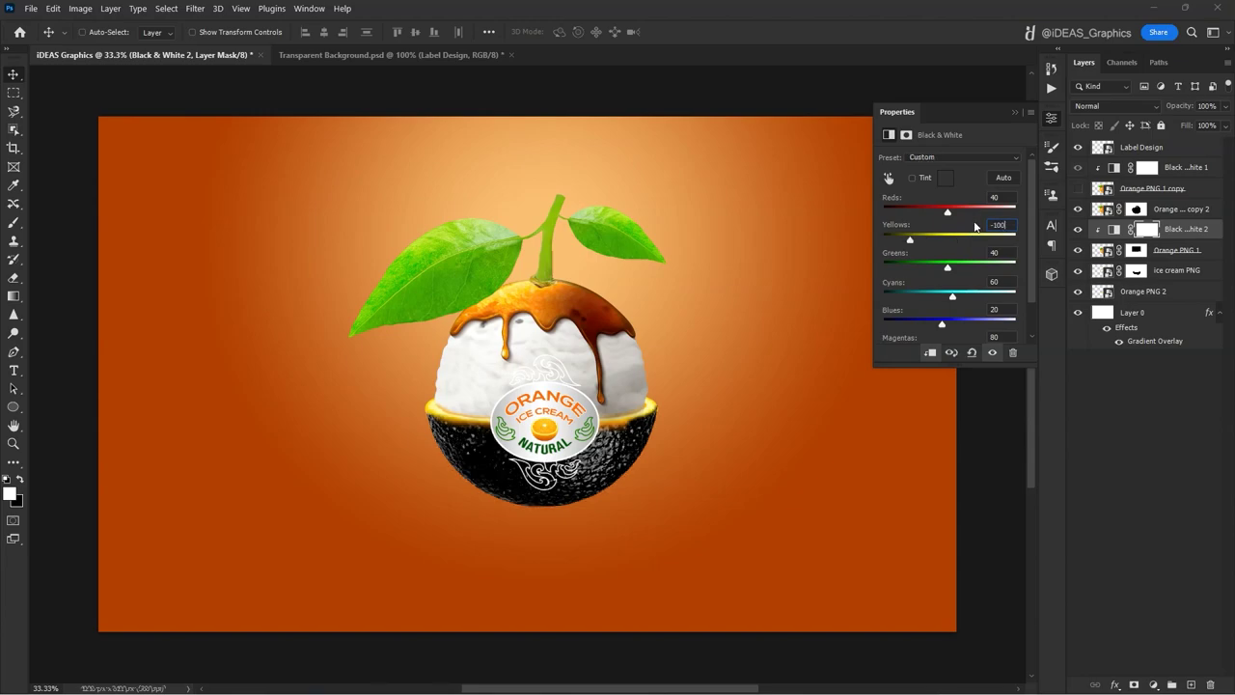
{"action": "left_click", "coordinate": [1014, 114]}
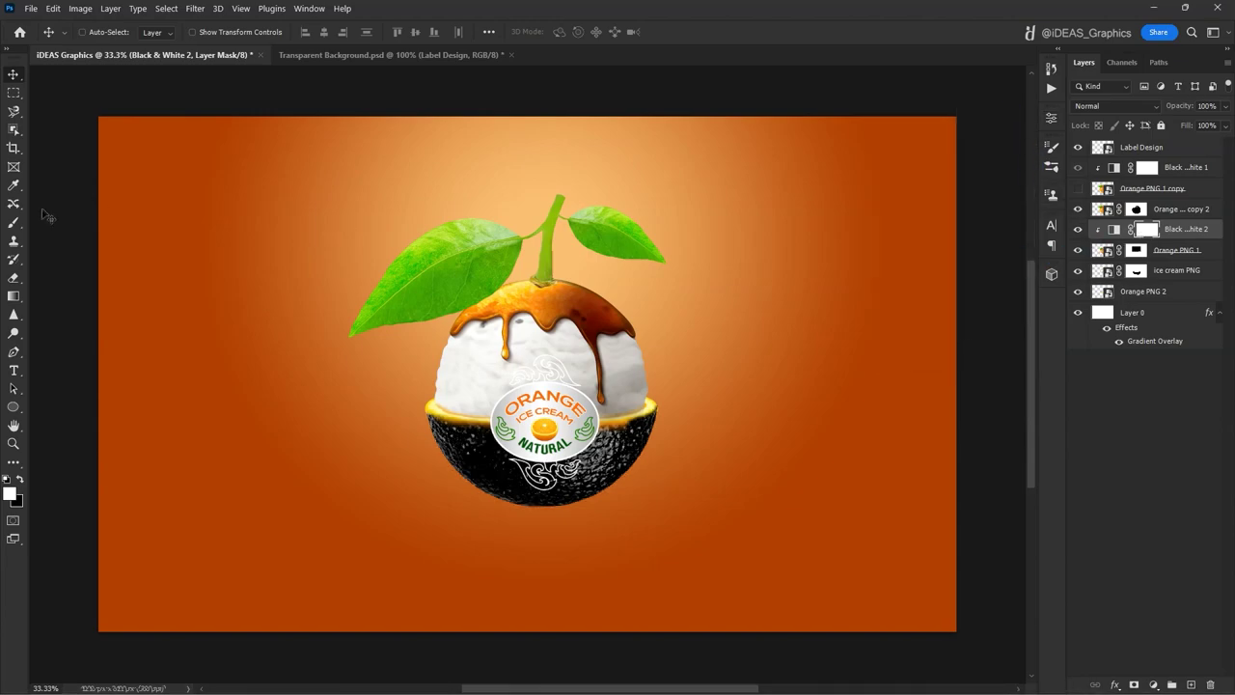
Paint black on the Black & White 2 mask with a soft 1400 px brush to bring back colour on the bowl's upper left
{"action": "left_click", "coordinate": [13, 223]}
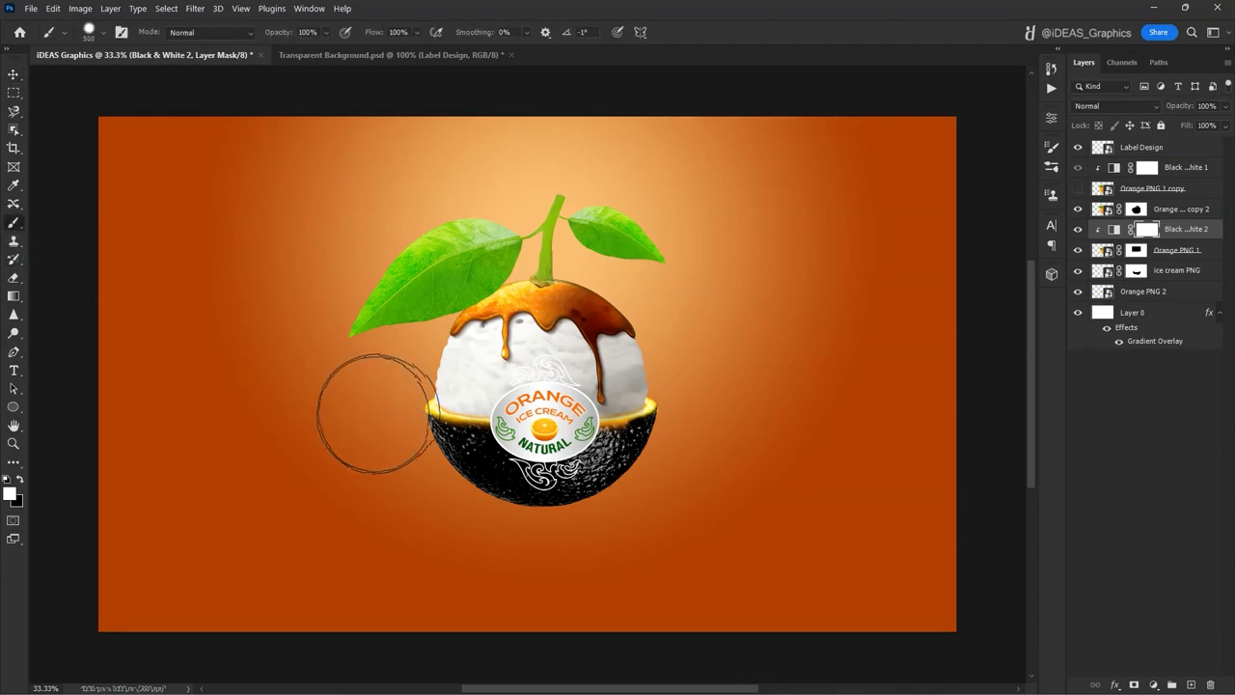
{"action": "left_click", "coordinate": [83, 34]}
{"action": "left_click_drag", "start_coordinate": [101, 110], "coordinate": [49, 106]}
{"action": "key", "text": "Return"}
{"action": "key", "text": "x"}
{"action": "key", "text": "bracketright"}
{"action": "key", "text": "bracketright"}
{"action": "key", "text": "bracketright"}
{"action": "key", "text": "bracketright"}
{"action": "key", "text": "bracketright"}
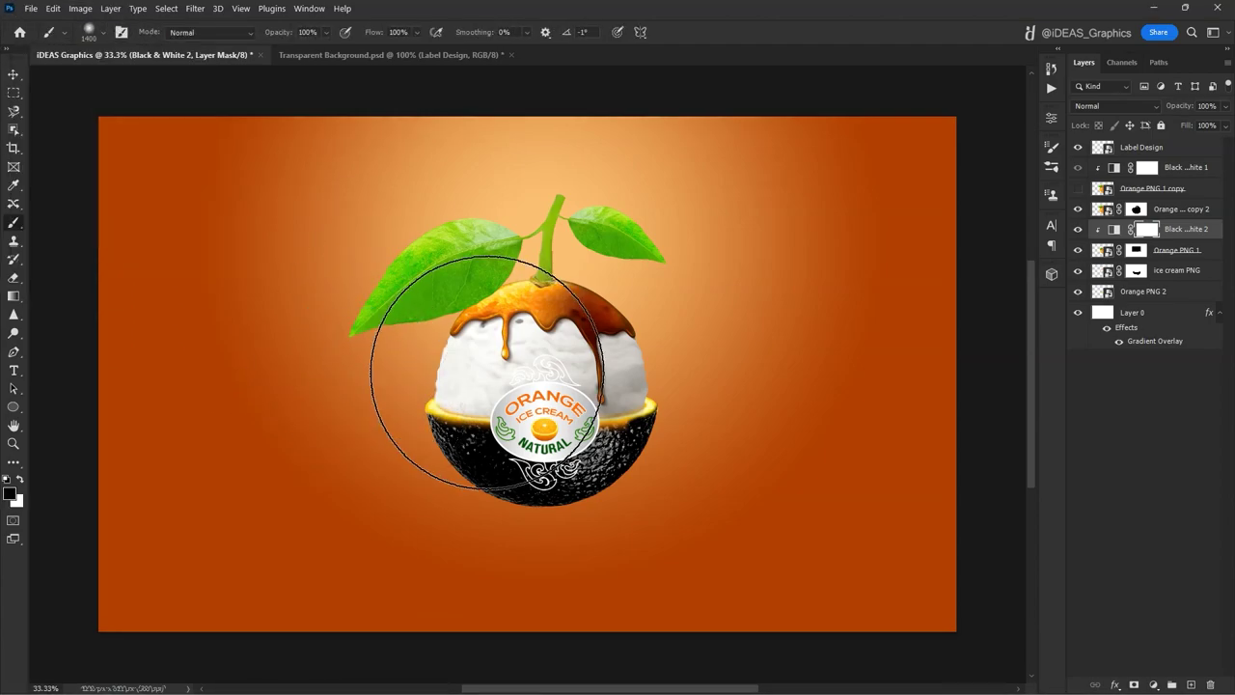
{"action": "left_click", "coordinate": [494, 373]}
{"action": "left_click", "coordinate": [482, 374]}
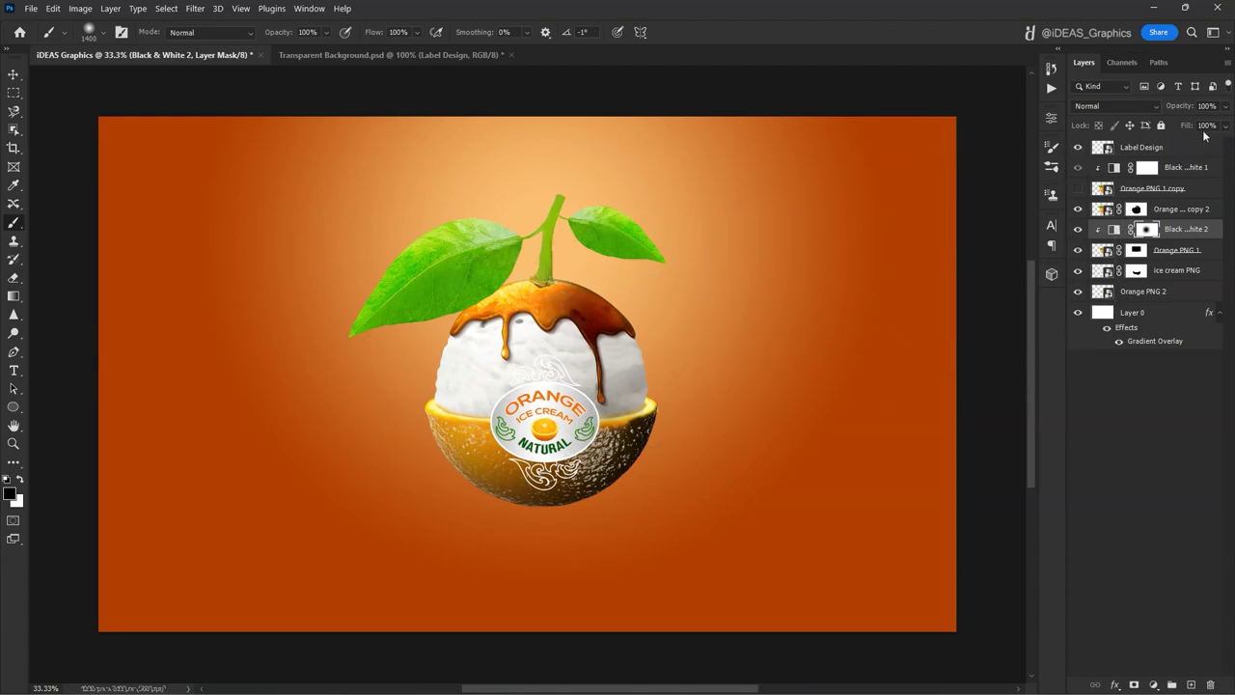
Set the Black & White 2 adjustment's opacity to 50% and compare the bowl with and without it
{"action": "type", "text": "50"}
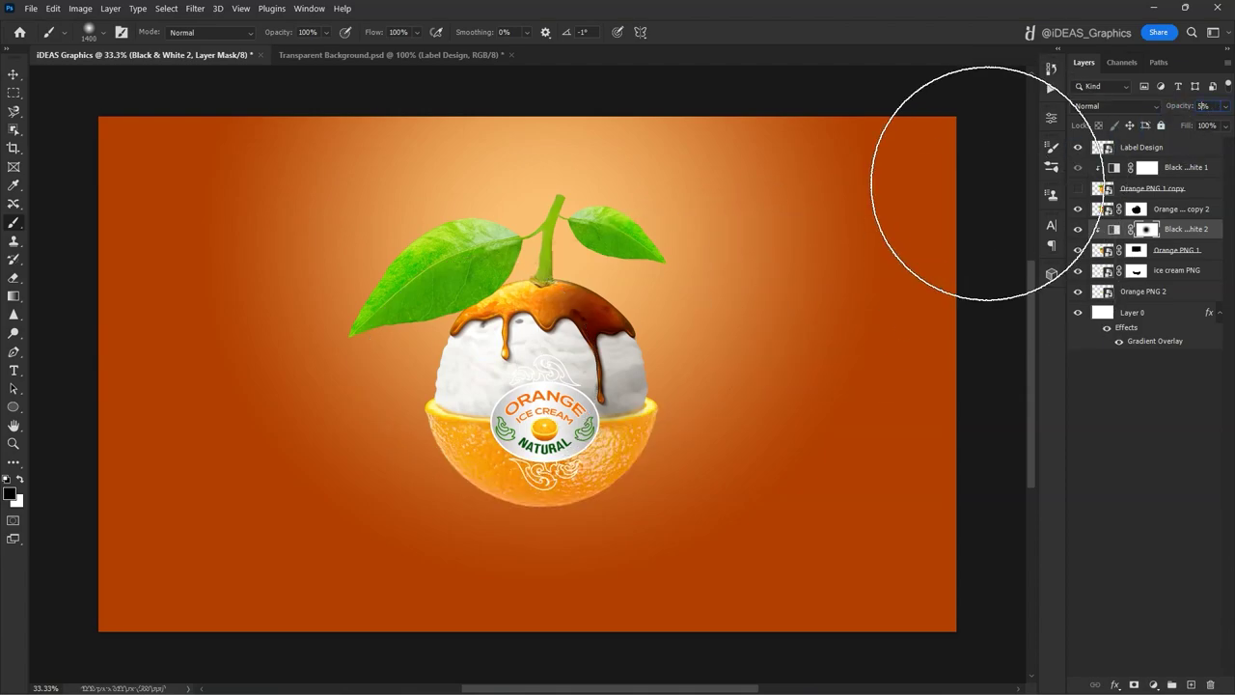
{"action": "left_click", "coordinate": [1077, 229]}
{"action": "left_click", "coordinate": [1076, 229]}
Try the Soft Light blend mode at 70% opacity on Black & White 2 and compare its effect on the bowl
{"action": "left_click", "coordinate": [1116, 105]}
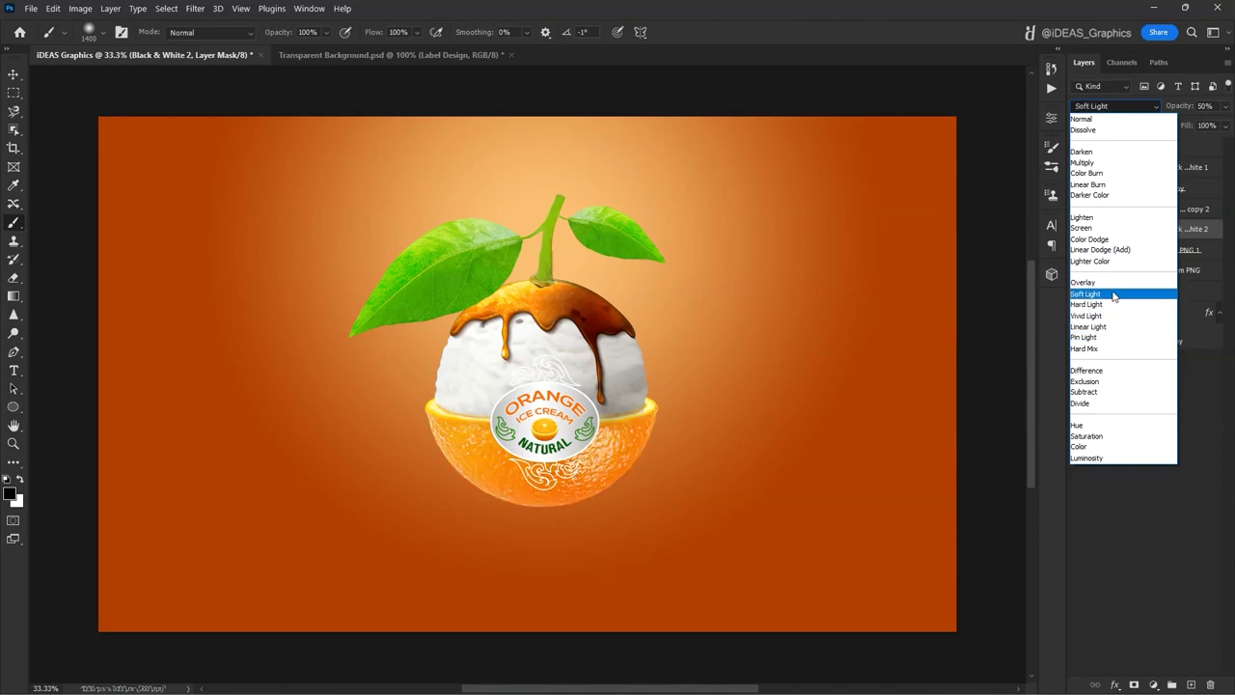
{"action": "left_click", "coordinate": [1113, 296]}
{"action": "left_click", "coordinate": [1196, 107]}
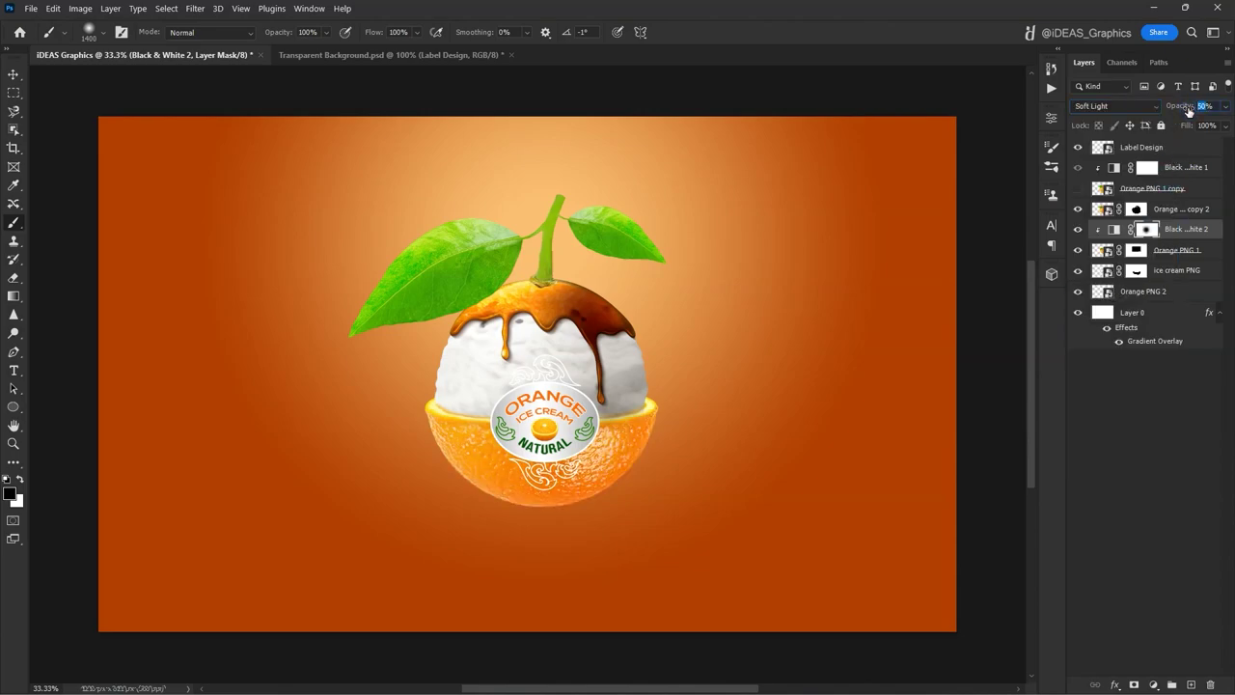
{"action": "type", "text": "70"}
{"action": "left_click", "coordinate": [1077, 229]}
{"action": "left_click", "coordinate": [1078, 229]}
Show the Orange PNG 1 copy layer and return Black & White 2 to Normal blending at 50% opacity
{"action": "left_click", "coordinate": [1077, 188]}
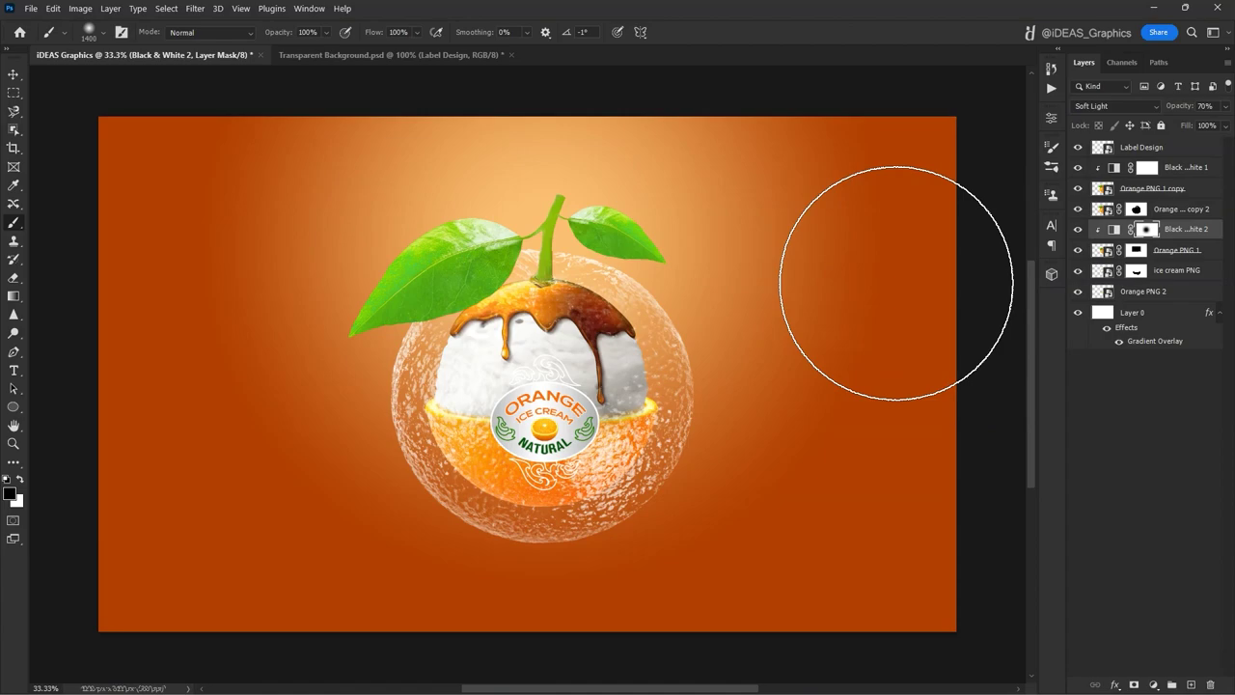
{"action": "left_click", "coordinate": [1107, 106]}
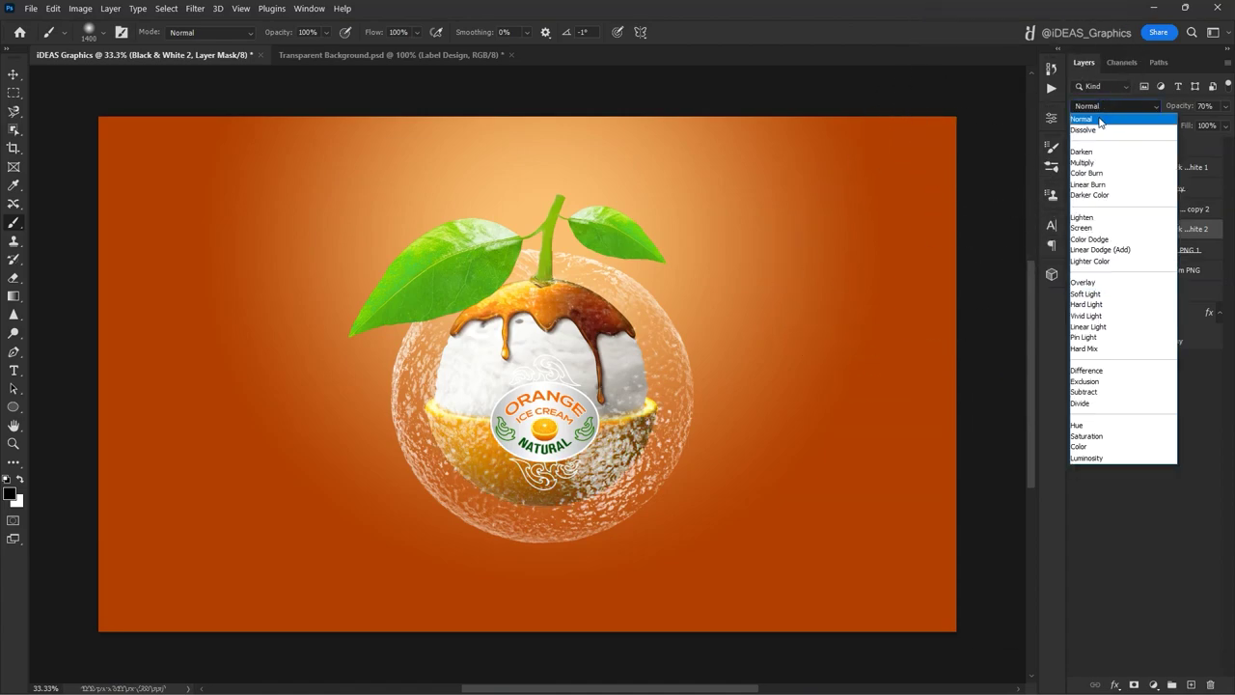
{"action": "left_click", "coordinate": [1100, 107]}
{"action": "type", "text": "50"}
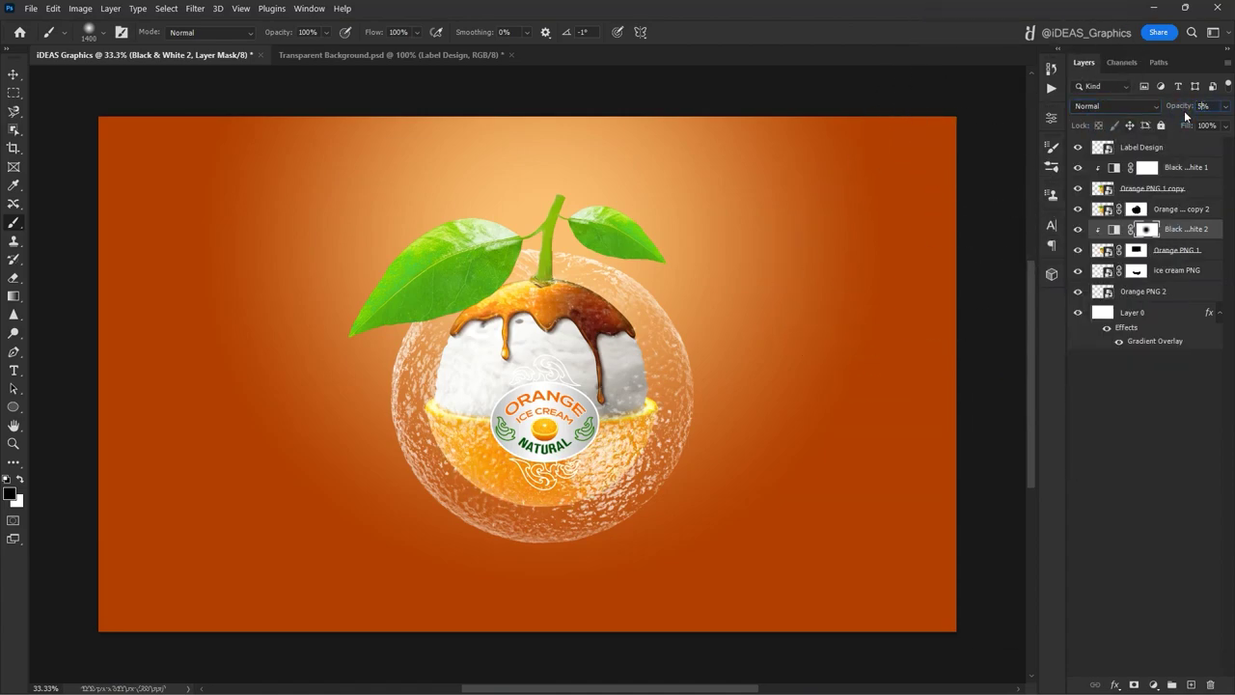
Compare the composition with and without Orange PNG 1 copy, and add a layer mask to that layer
{"action": "left_click", "coordinate": [13, 75]}
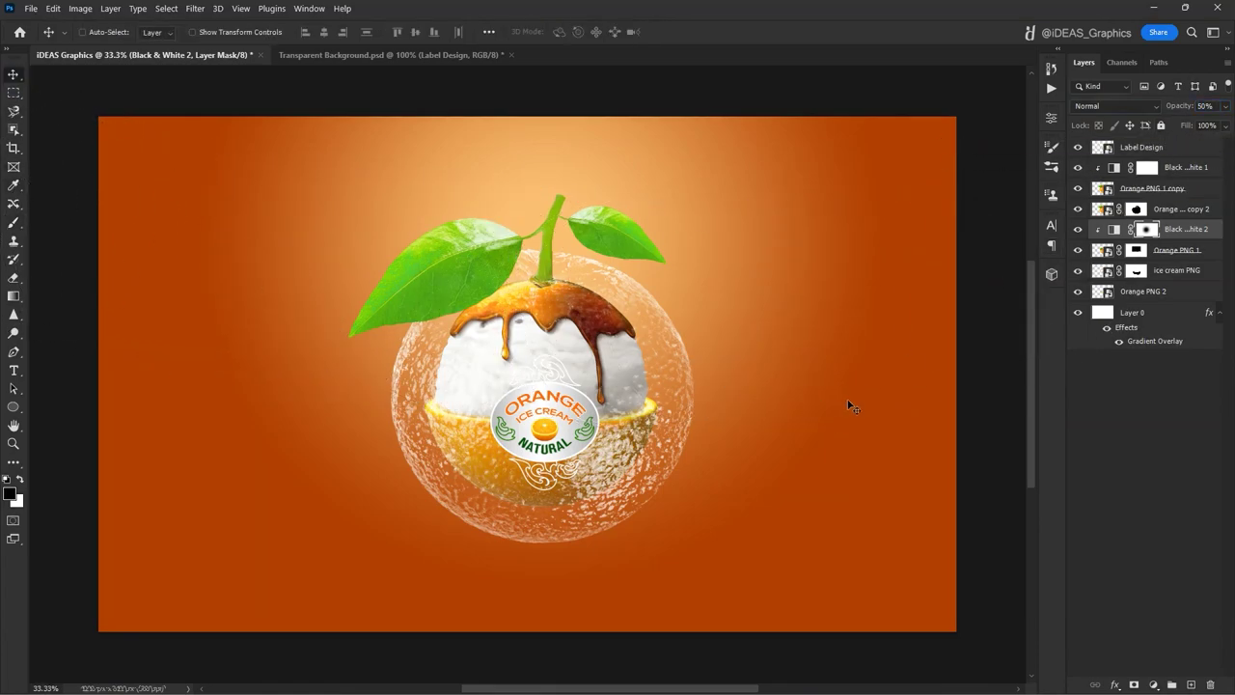
{"action": "left_click", "coordinate": [1155, 188]}
{"action": "left_click", "coordinate": [1078, 188]}
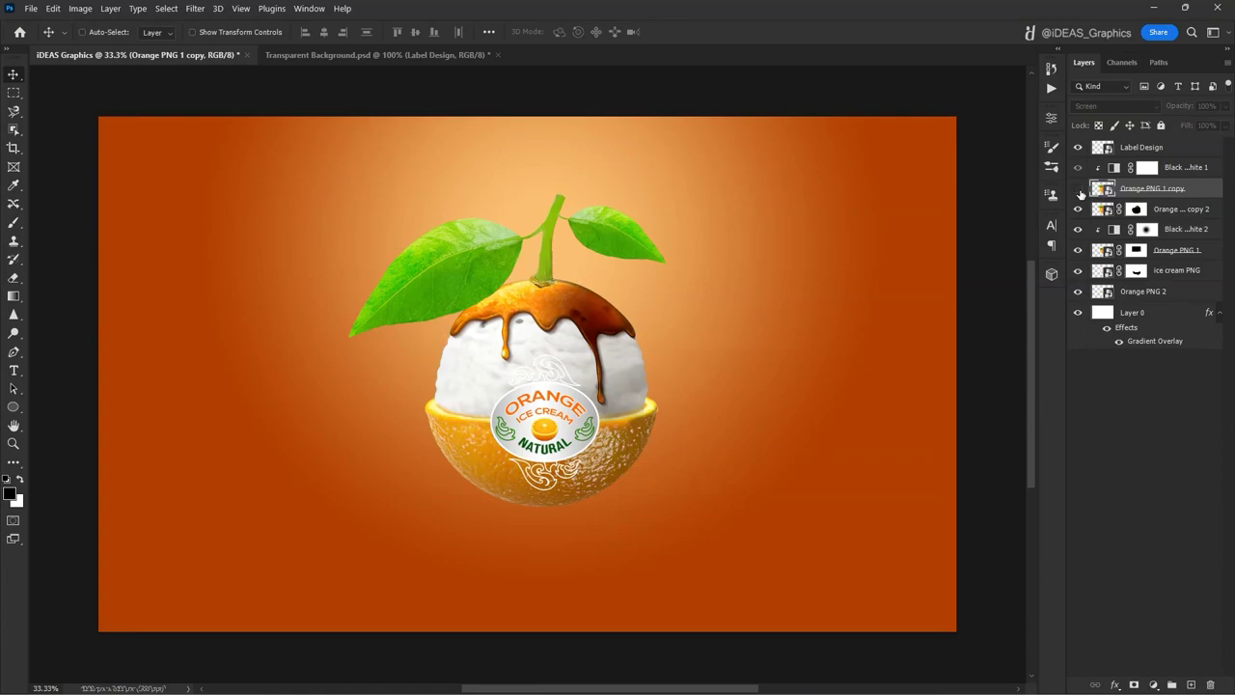
{"action": "left_click", "coordinate": [1079, 189]}
{"action": "left_click", "coordinate": [1133, 684]}
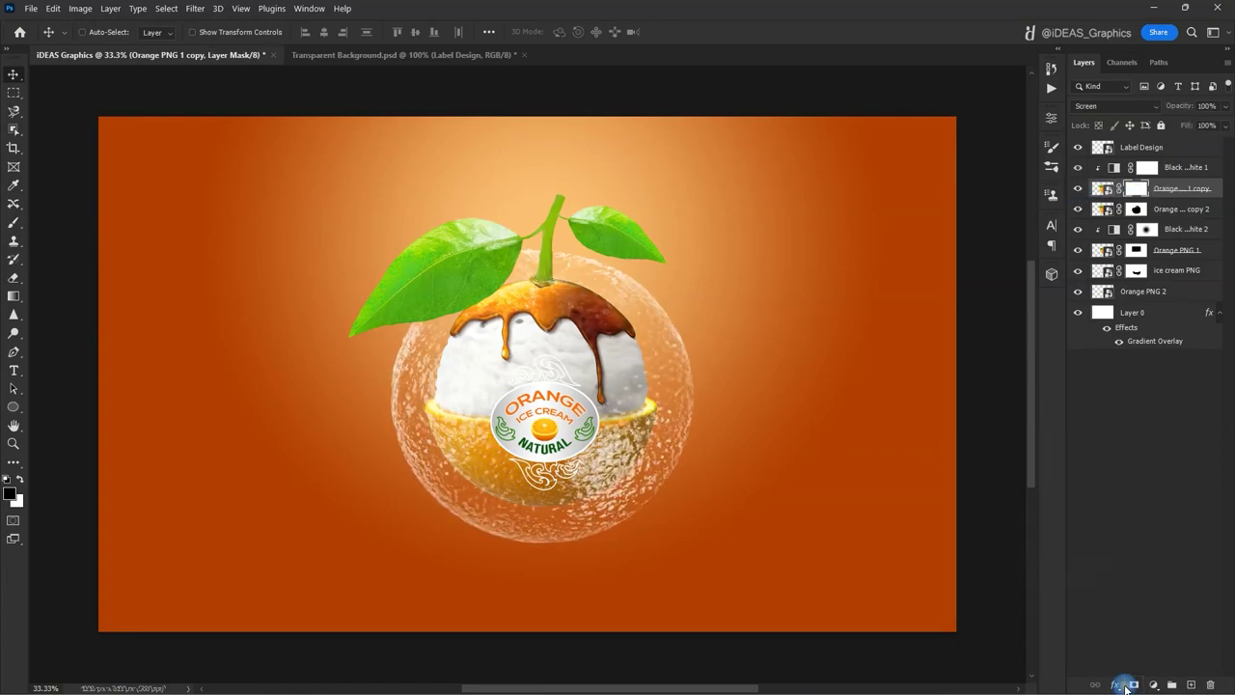
Paint black on the Orange PNG 1 copy mask at 46% opacity, reducing the soft brush to 700 px, to soften the peel texture over the bowl
{"action": "left_click", "coordinate": [14, 224]}
{"action": "left_click", "coordinate": [326, 32]}
{"action": "left_click_drag", "start_coordinate": [319, 46], "coordinate": [290, 53]}
{"action": "key", "text": "bracketleft"}
{"action": "key", "text": "bracketleft"}
{"action": "key", "text": "bracketleft"}
{"action": "key", "text": "bracketleft"}
{"action": "scroll", "coordinate": [559, 408], "scroll_direction": "up", "scroll_amount": 1}
{"action": "key", "text": "bracketleft"}
{"action": "key", "text": "bracketleft"}
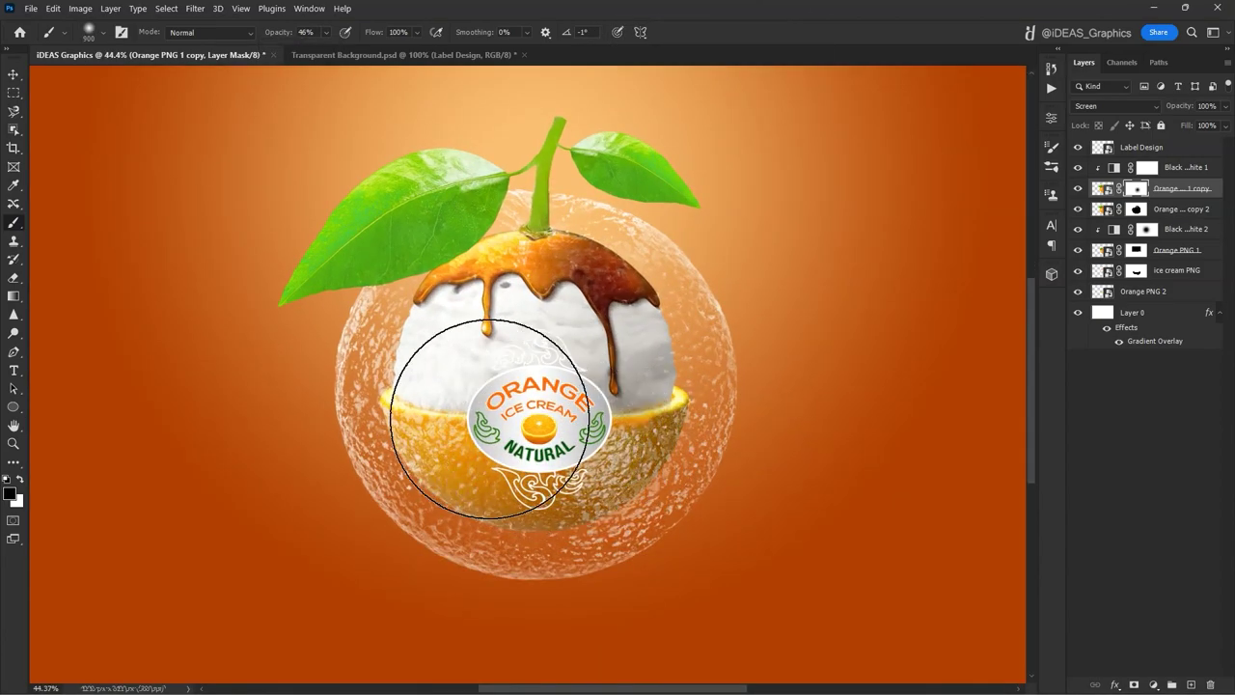
{"action": "key", "text": "bracketleft"}
{"action": "key", "text": "bracketleft"}
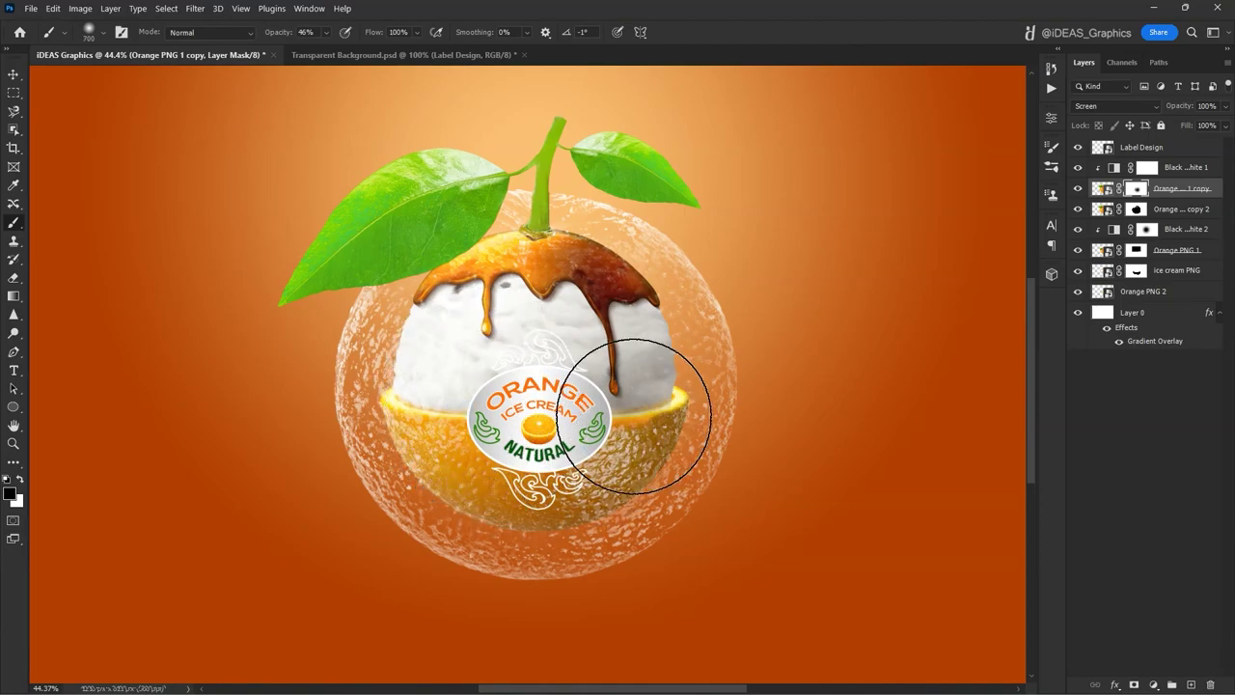
{"action": "left_click", "coordinate": [1077, 189]}
{"action": "left_click", "coordinate": [1076, 189]}
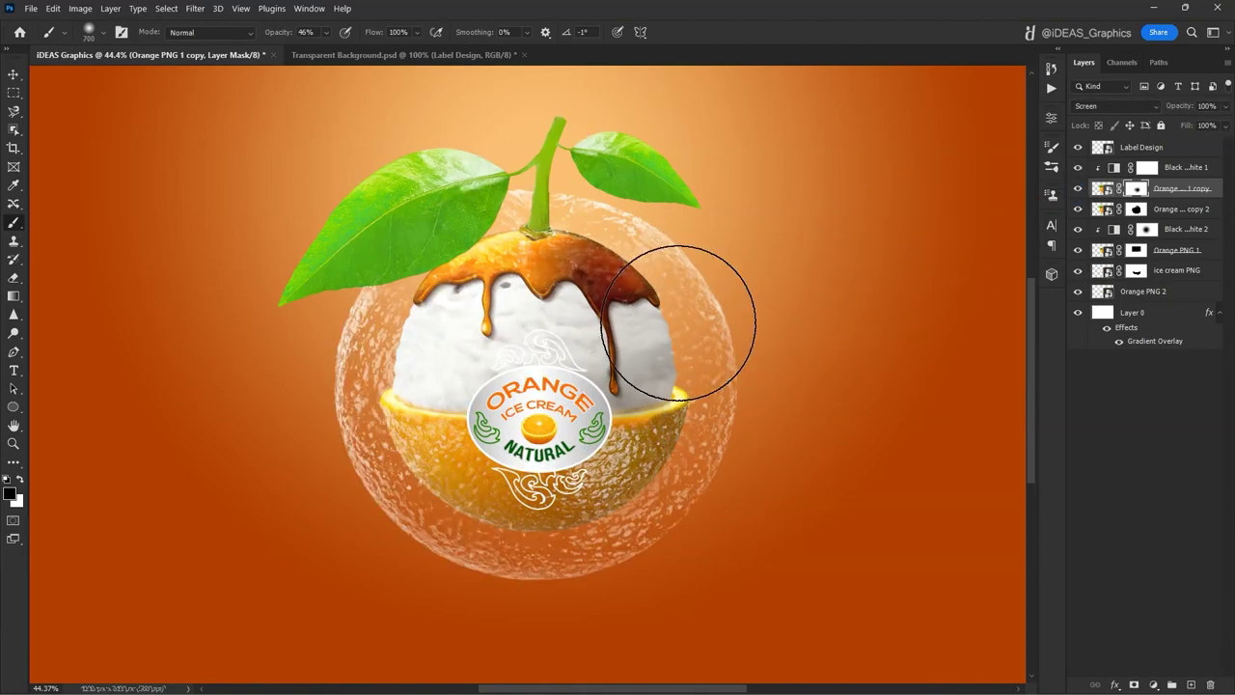
{"action": "key", "text": "ctrl+0"}
{"action": "left_click", "coordinate": [9, 77]}
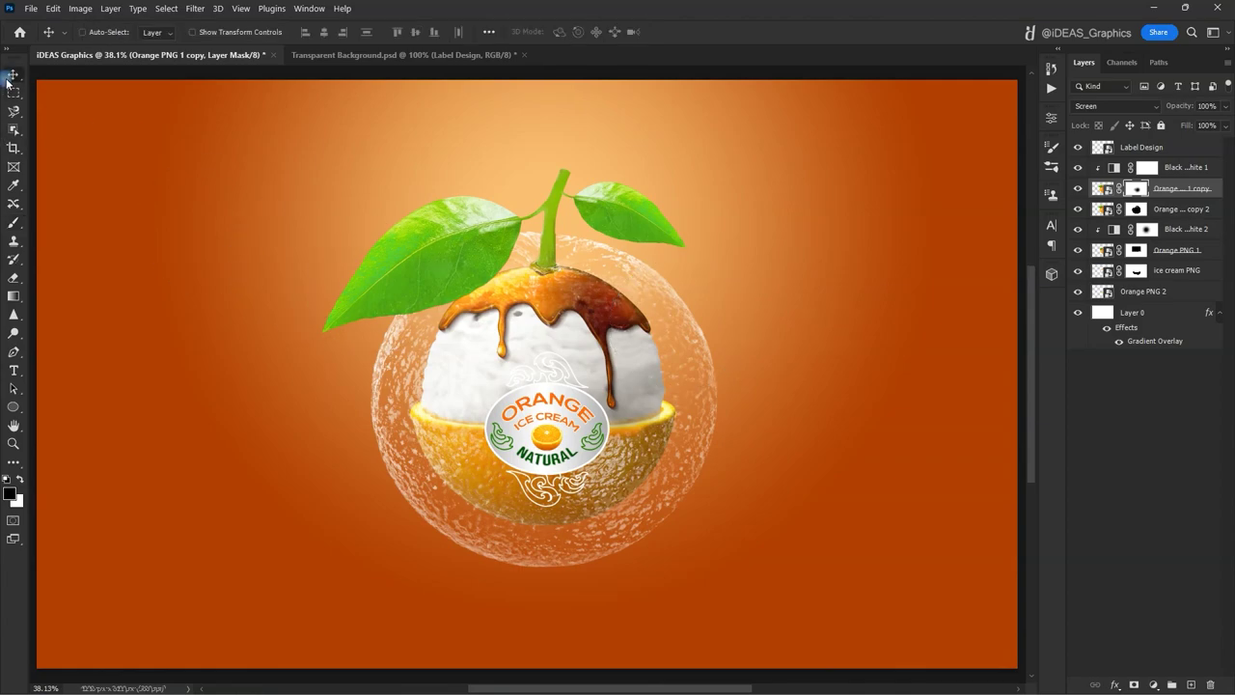
Add a new layer directly beneath Orange PNG 2 and name it Shadow
{"action": "left_click", "coordinate": [1185, 210]}
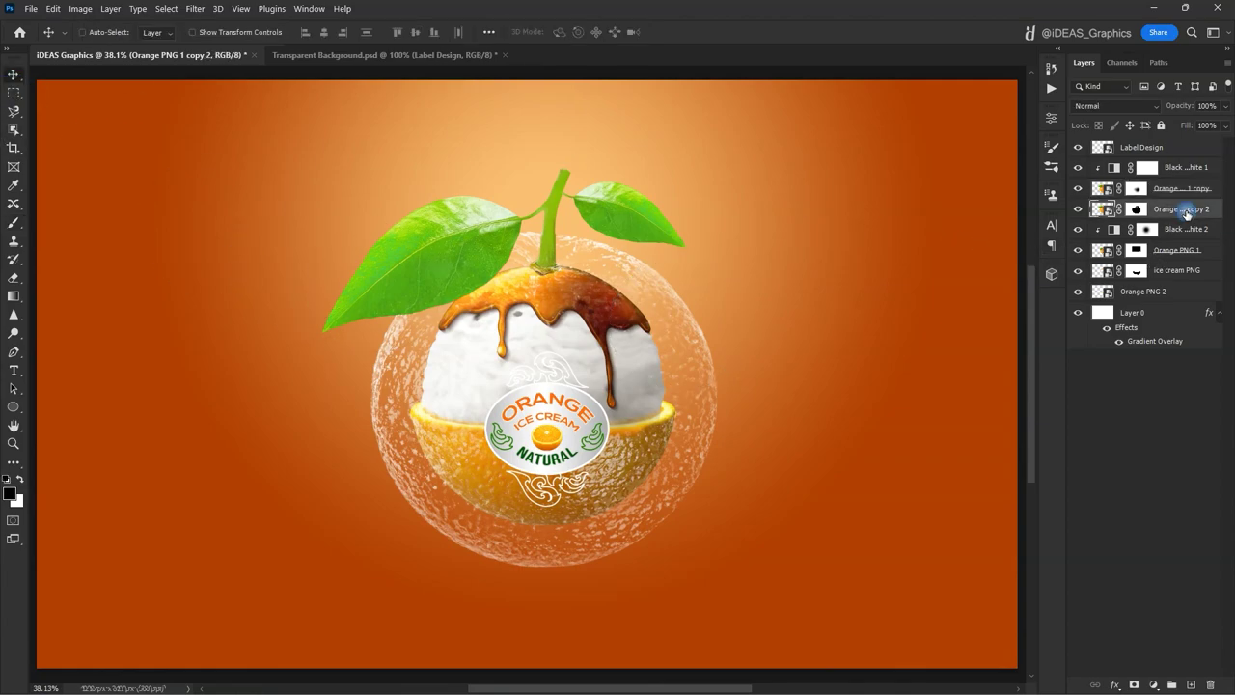
{"action": "left_click", "coordinate": [1165, 292]}
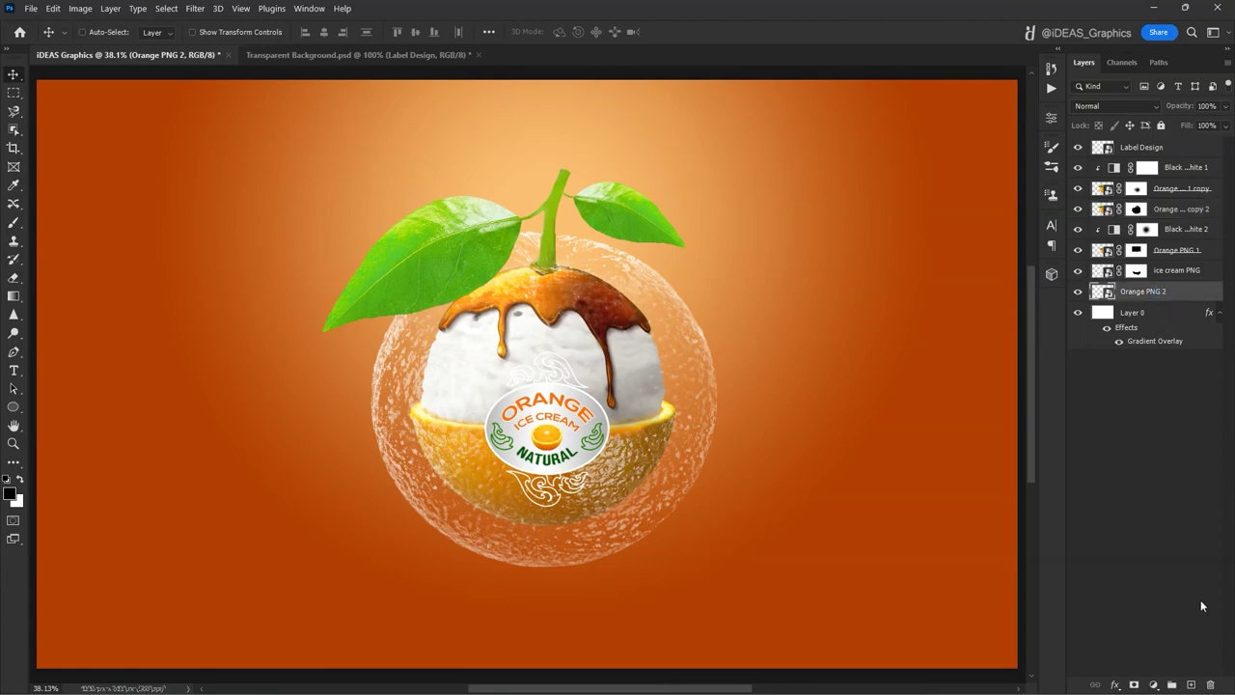
{"action": "left_click", "coordinate": [1193, 683], "text": "ctrl"}
{"action": "double_click", "coordinate": [1133, 311]}
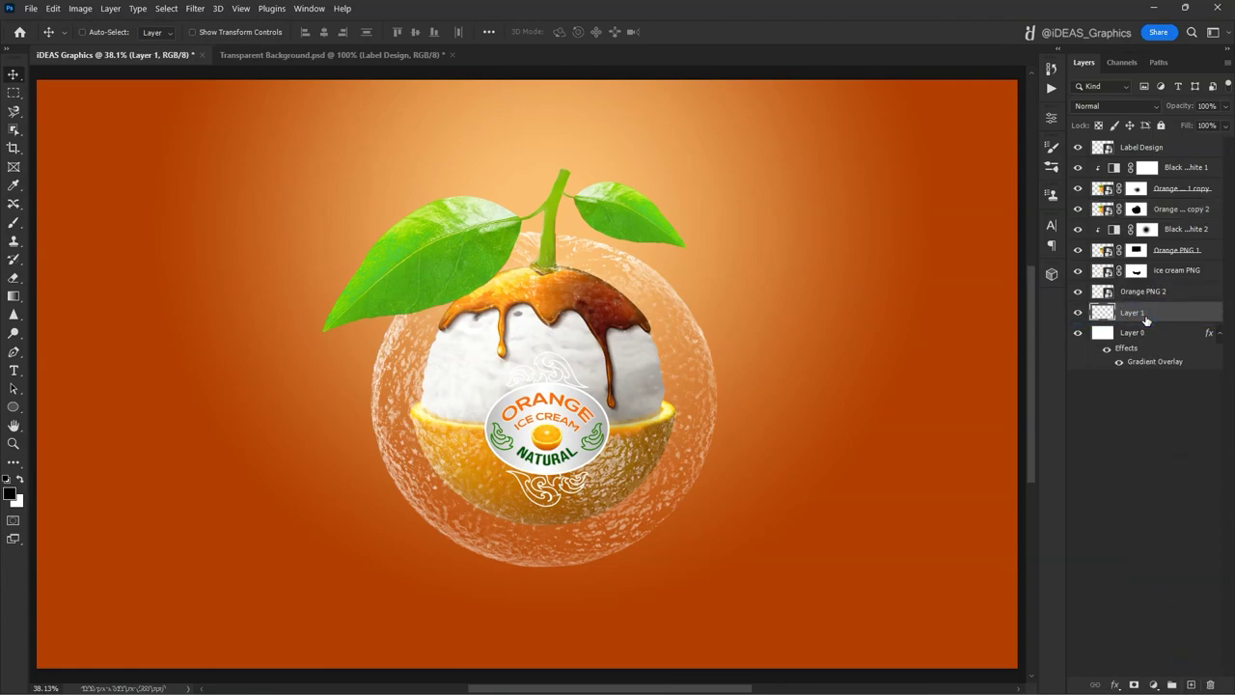
{"action": "type", "text": "Shadow"}
{"action": "key", "text": "Return"}
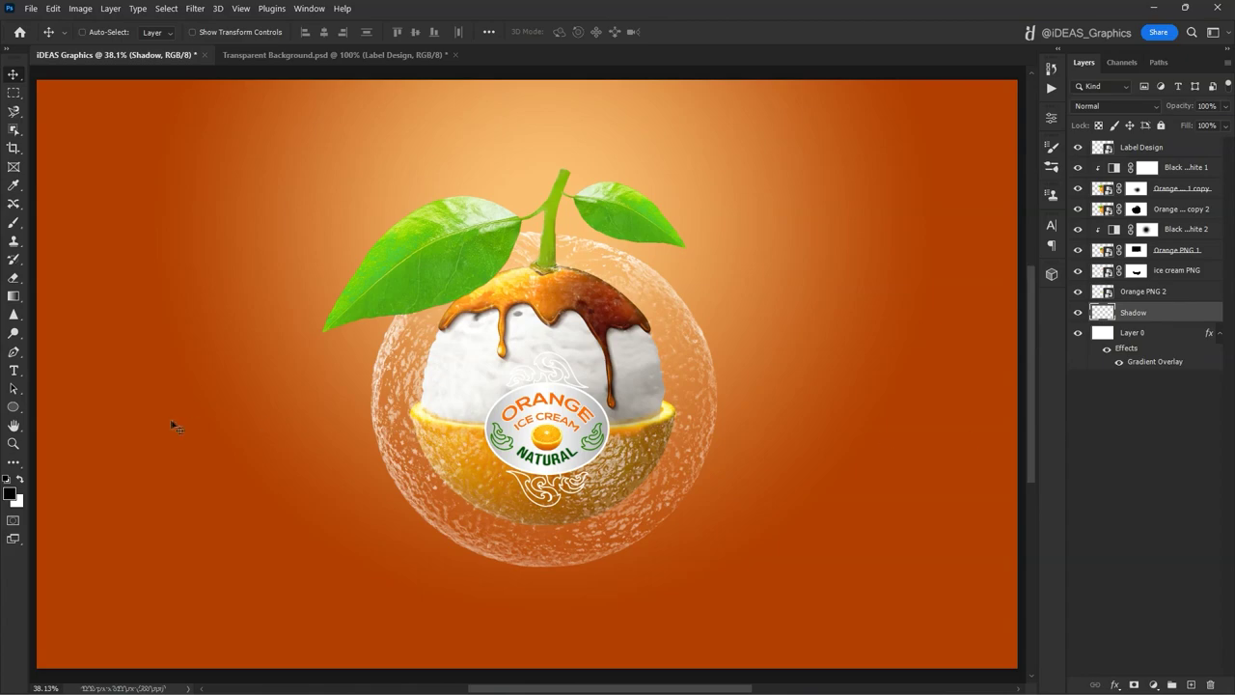
Paint a soft black spot on the Shadow layer with a 1200 px brush at 100% opacity and move it to the right of the orange
{"action": "left_click", "coordinate": [19, 228]}
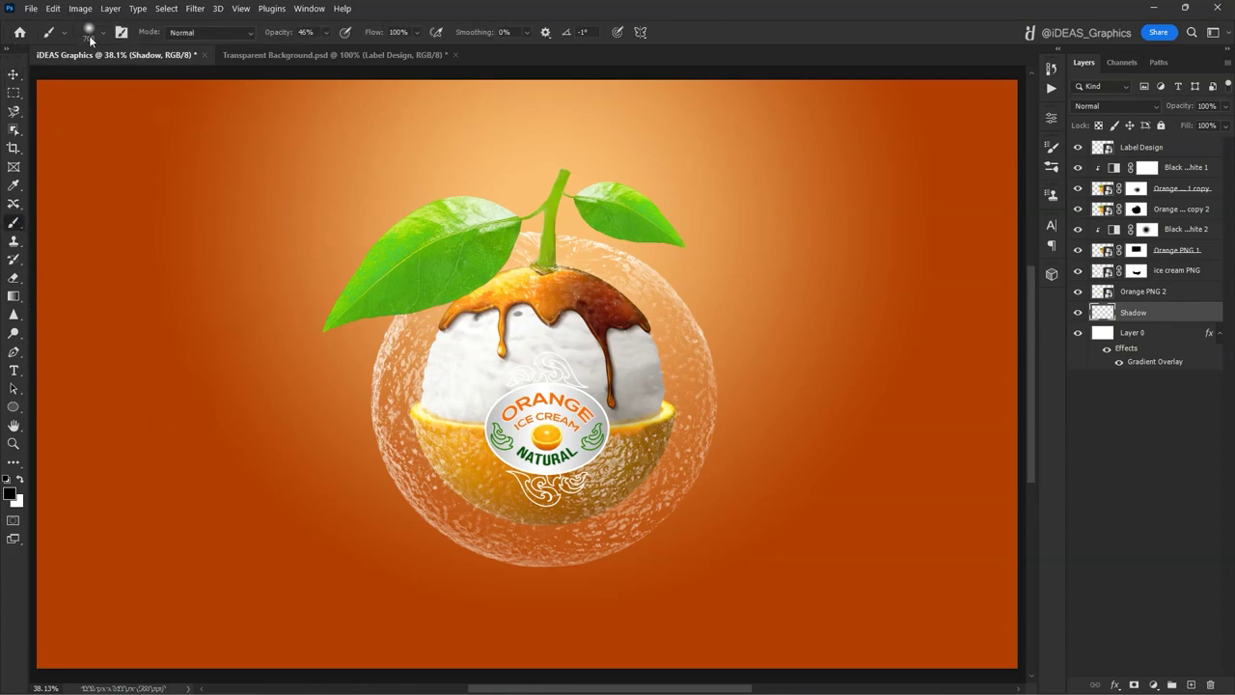
{"action": "left_click", "coordinate": [90, 34]}
{"action": "left_click", "coordinate": [326, 34]}
{"action": "left_click_drag", "start_coordinate": [330, 48], "coordinate": [434, 55]}
{"action": "key", "text": "bracketright"}
{"action": "key", "text": "bracketright"}
{"action": "key", "text": "bracketright"}
{"action": "key", "text": "bracketright"}
{"action": "key", "text": "bracketright"}
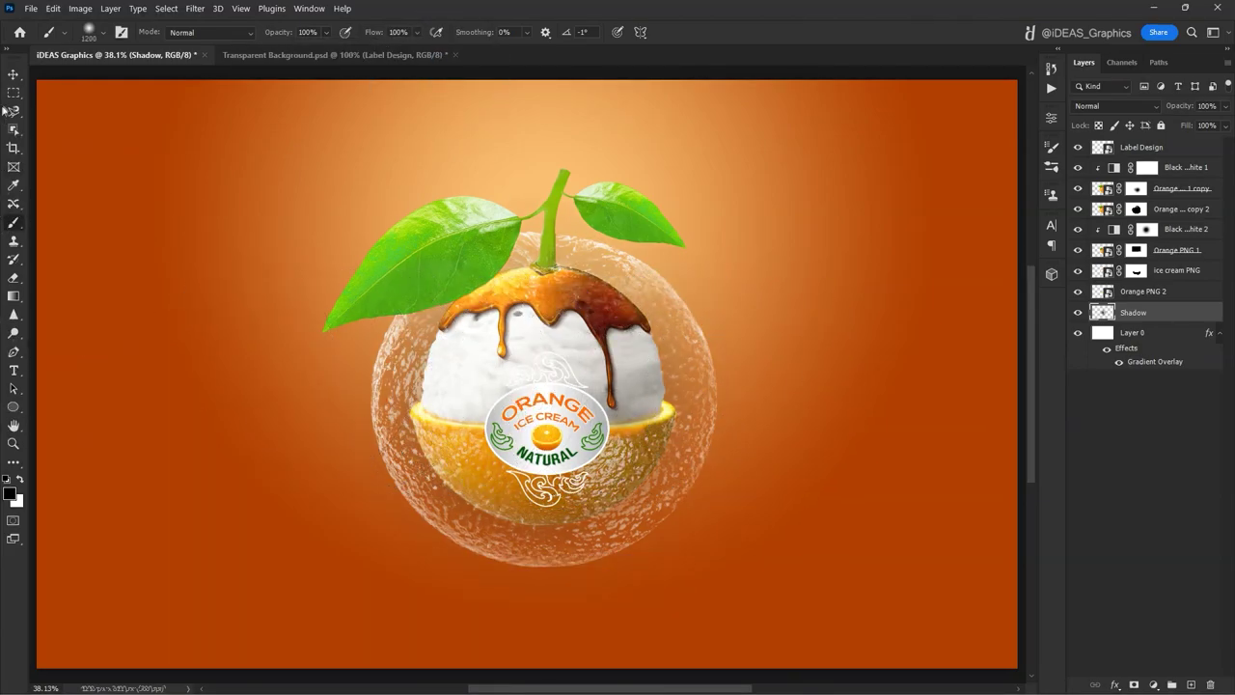
{"action": "left_click", "coordinate": [14, 75]}
{"action": "left_click_drag", "start_coordinate": [460, 355], "coordinate": [749, 324]}
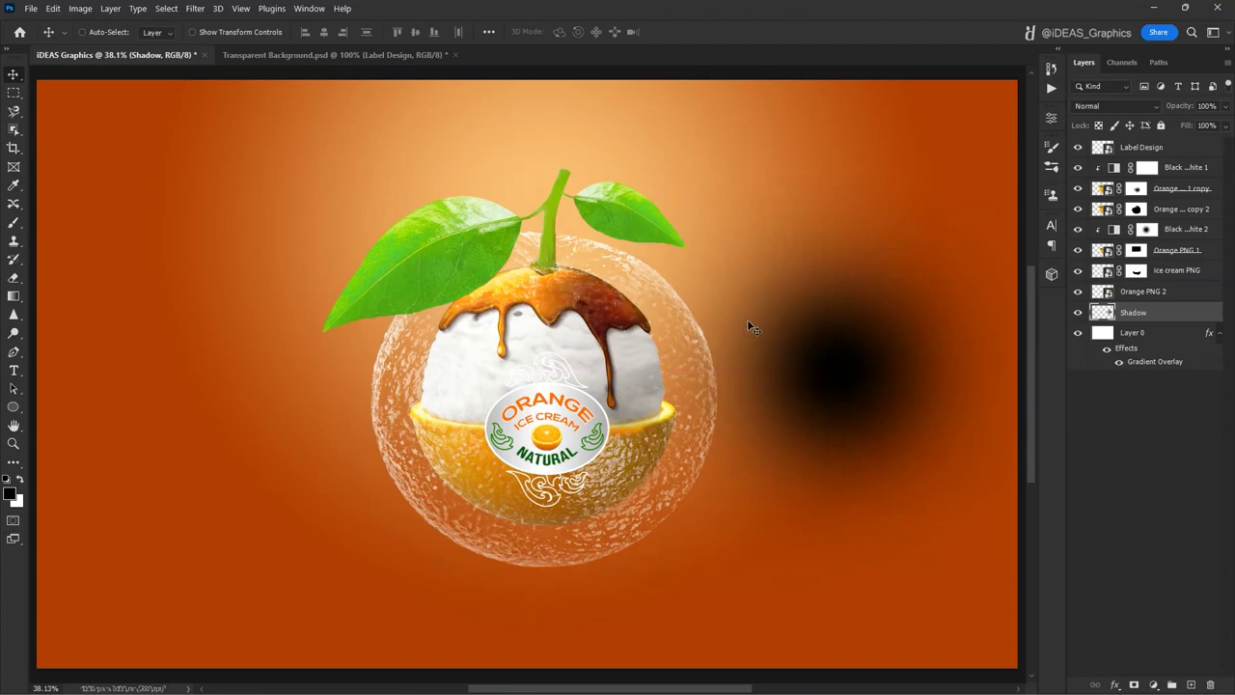
Squash the black spot into a flat ellipse and position it directly under the base of the transparent peel
{"action": "key", "text": "ctrl+t"}
{"action": "left_click_drag", "start_coordinate": [837, 134], "coordinate": [838, 526]}
{"action": "left_click_drag", "start_coordinate": [896, 599], "coordinate": [595, 579]}
{"action": "left_click_drag", "start_coordinate": [544, 528], "coordinate": [544, 549]}
{"action": "left_click_drag", "start_coordinate": [784, 584], "coordinate": [657, 583]}
{"action": "left_click_drag", "start_coordinate": [506, 575], "coordinate": [551, 574]}
{"action": "key", "text": "Return"}
{"action": "key", "text": "shift+Up"}
{"action": "key", "text": "shift+Up"}
{"action": "key", "text": "shift+Up"}
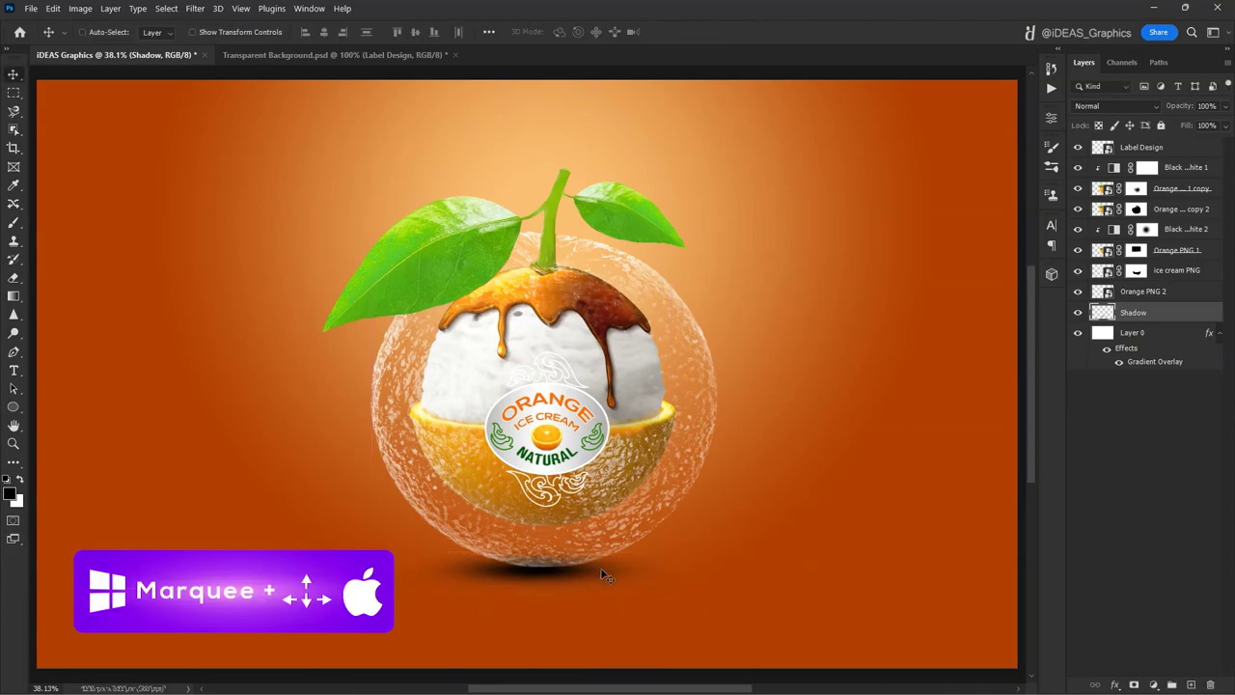
Duplicate the Shadow layer, place the copy beneath the original and enlarge it into a wider shadow
{"action": "key", "text": "ctrl+j"}
{"action": "left_click", "coordinate": [1078, 312]}
{"action": "left_click", "coordinate": [1077, 311]}
{"action": "left_click_drag", "start_coordinate": [1148, 314], "coordinate": [1148, 341]}
{"action": "key", "text": "ctrl+t"}
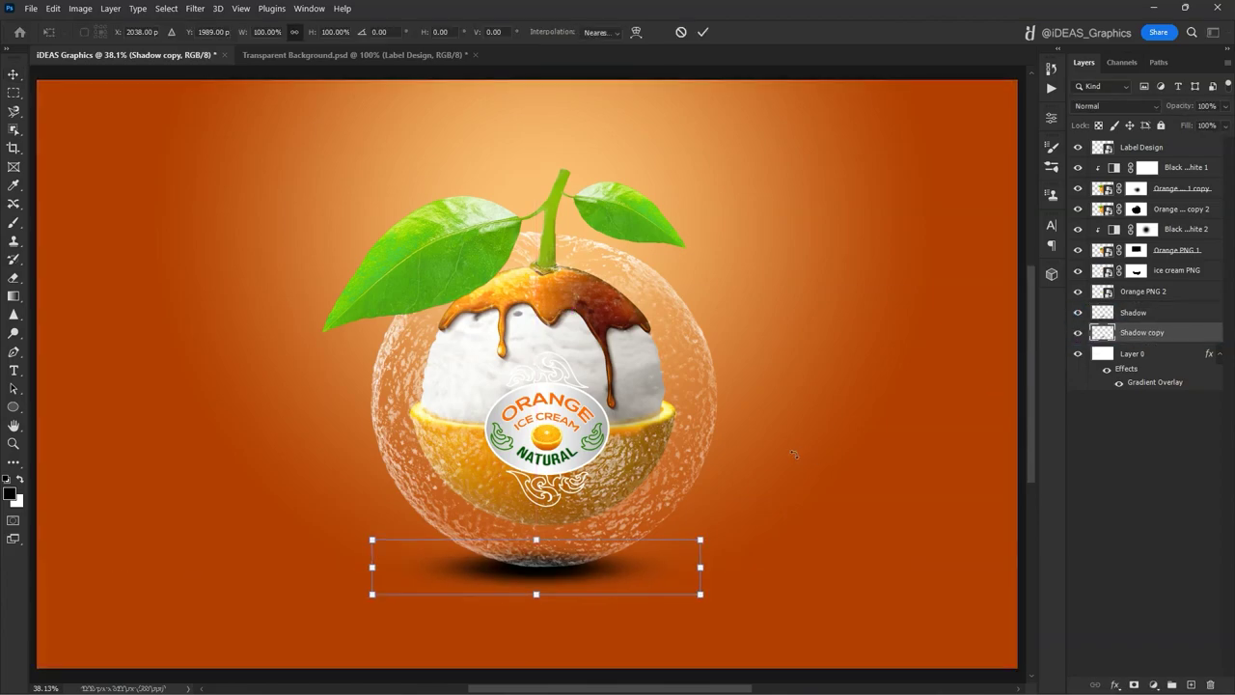
{"action": "left_click_drag", "start_coordinate": [699, 595], "coordinate": [801, 604]}
{"action": "left_click", "coordinate": [705, 32]}
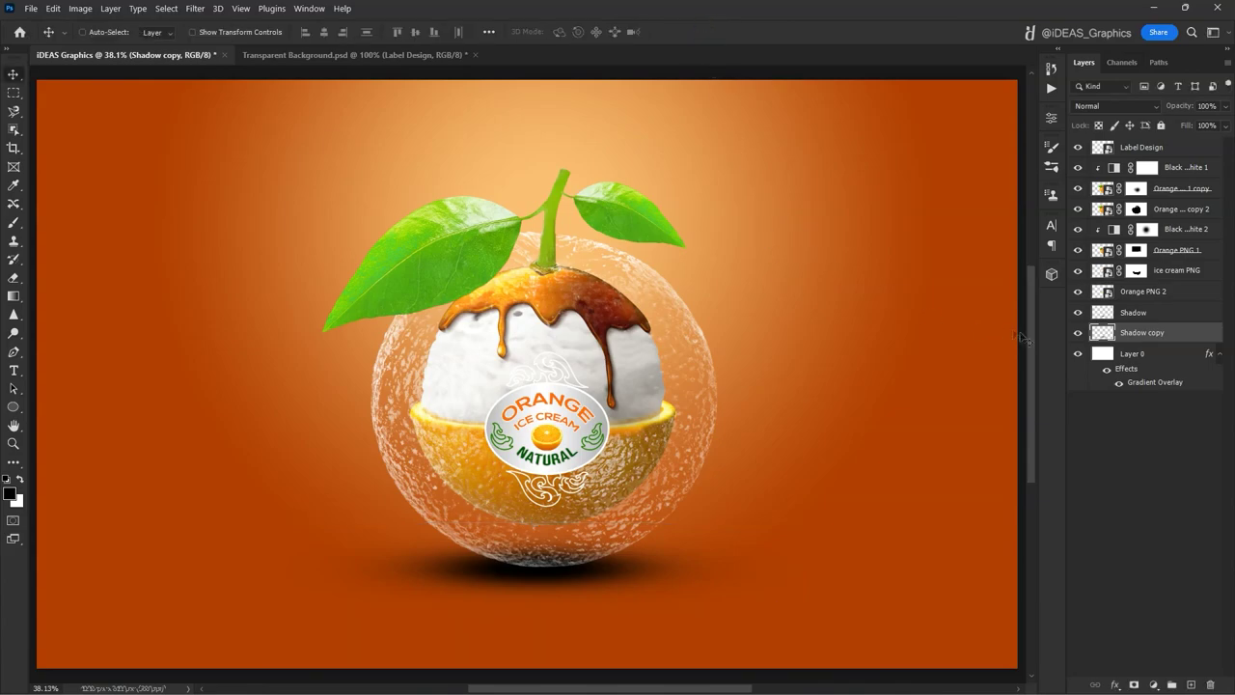
Scale the original Shadow layer down to a smaller contact shadow under the peel
{"action": "left_click", "coordinate": [1129, 315]}
{"action": "key", "text": "ctrl+t"}
{"action": "left_click_drag", "start_coordinate": [699, 594], "coordinate": [651, 584]}
{"action": "key", "text": "Return"}
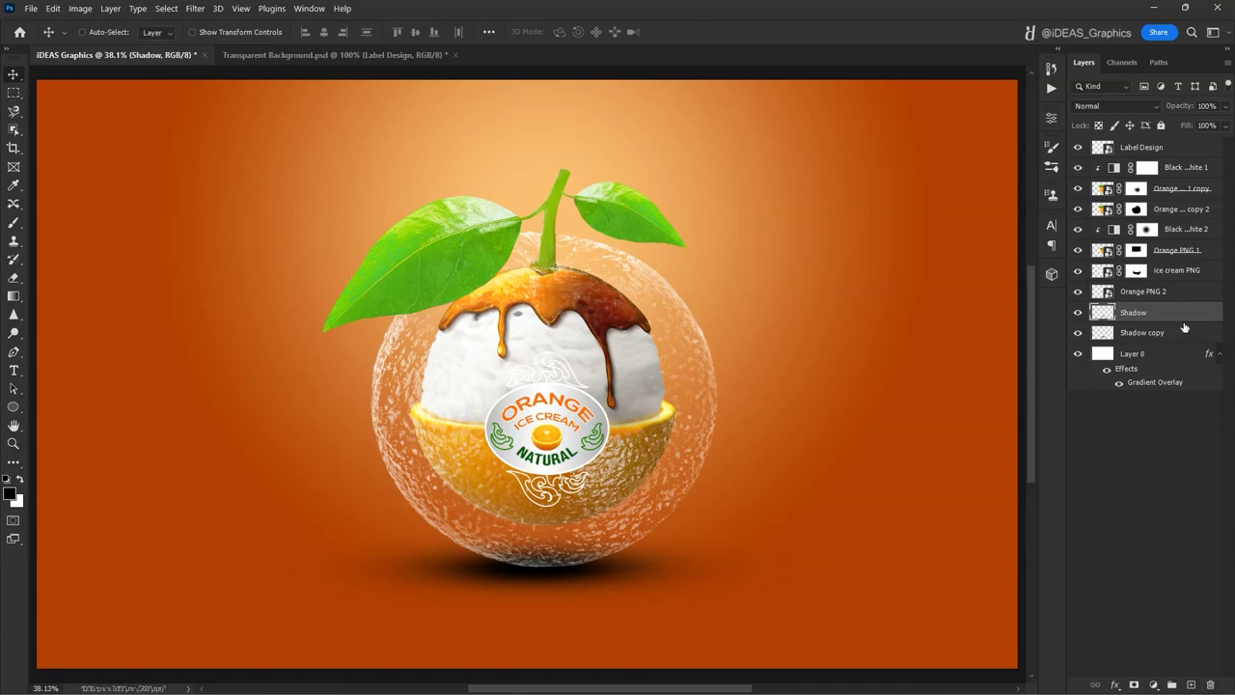
Set the Shadow layer's opacity to 50% and hide the layer
{"action": "left_click_drag", "start_coordinate": [1217, 106], "coordinate": [1169, 111]}
{"action": "left_click", "coordinate": [1142, 332]}
{"action": "left_click", "coordinate": [1149, 319]}
{"action": "left_click", "coordinate": [1076, 315]}
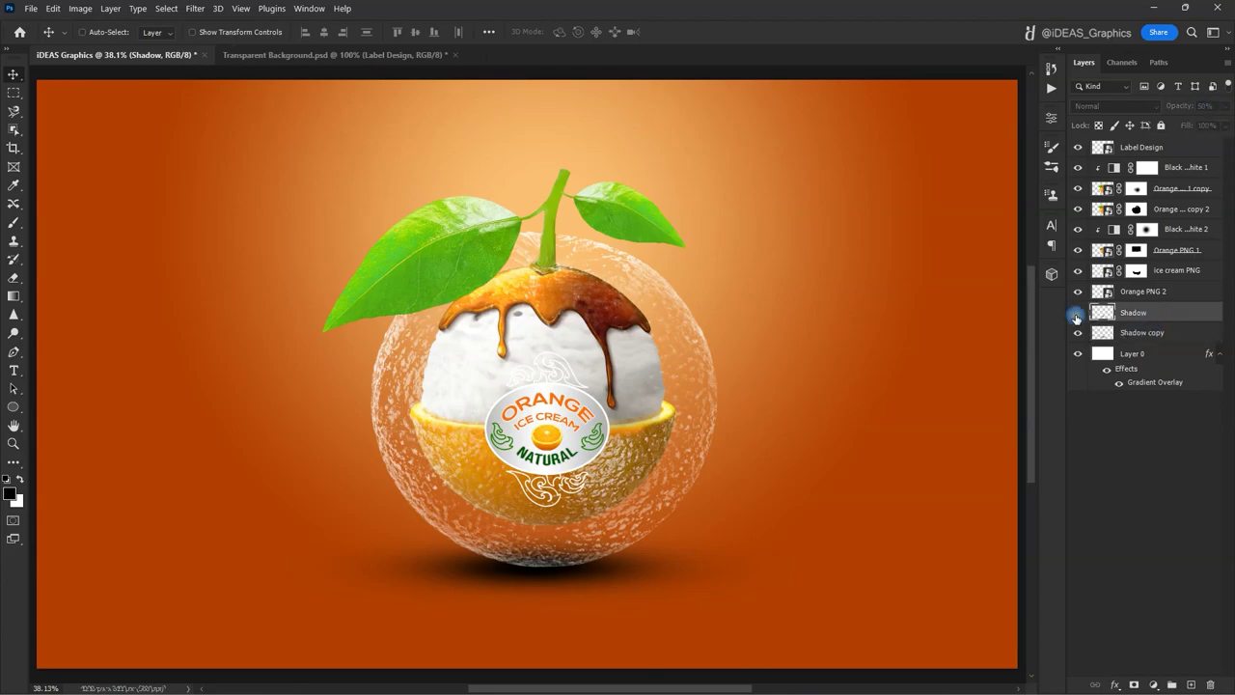
Toggle the Shadow copy layer to check it and set its opacity to 50%
{"action": "left_click", "coordinate": [1134, 333]}
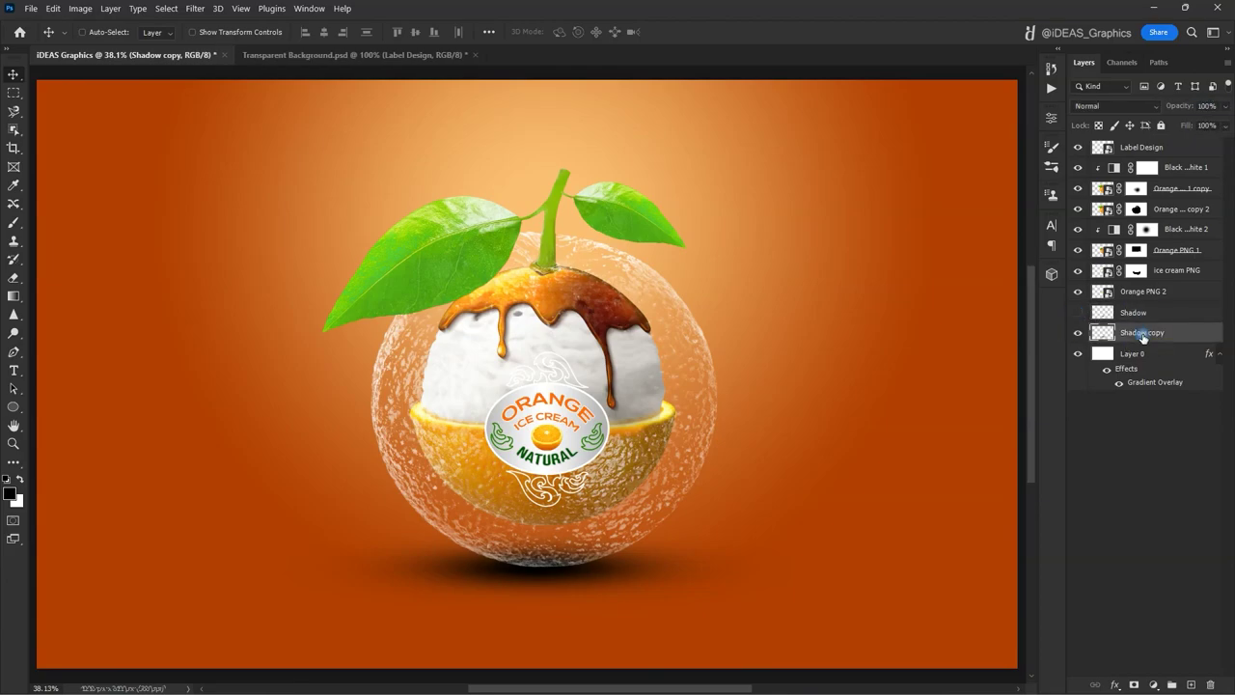
{"action": "left_click", "coordinate": [1079, 332]}
{"action": "left_click", "coordinate": [1078, 333]}
{"action": "type", "text": "5"}
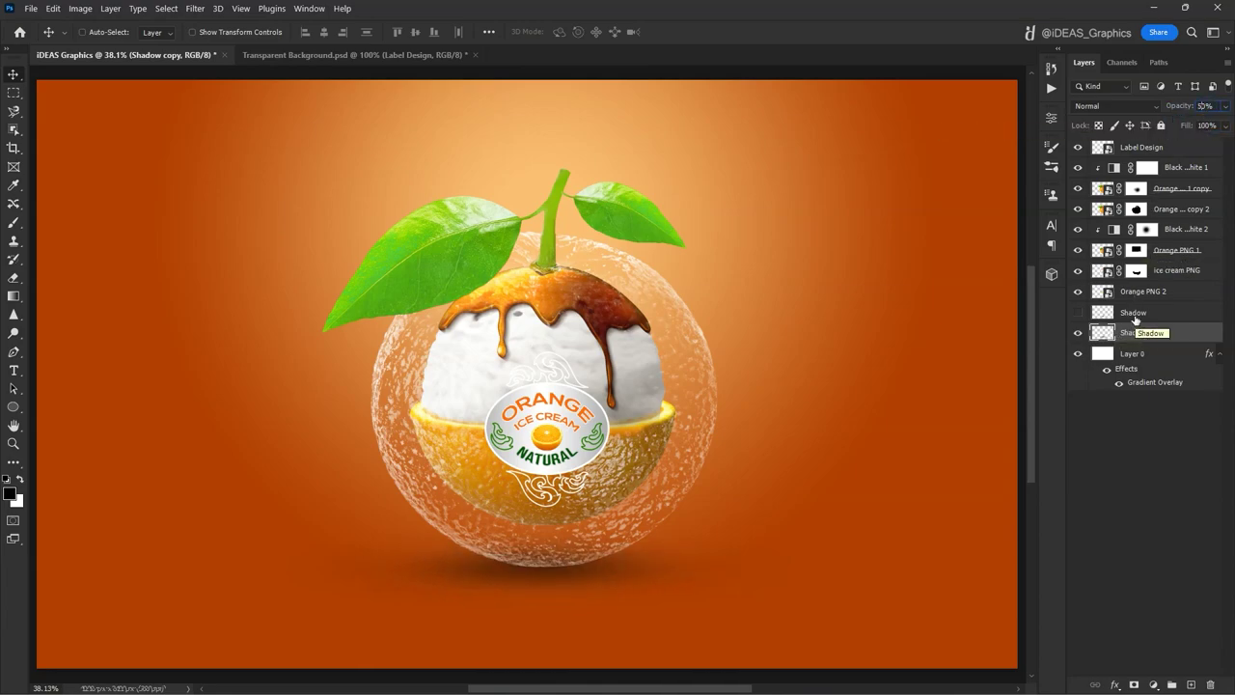
Show the Shadow layer again, enlarge it slightly and flatten its height under the peel
{"action": "left_click", "coordinate": [1133, 315]}
{"action": "left_click", "coordinate": [1078, 312]}
{"action": "key", "text": "ctrl+t"}
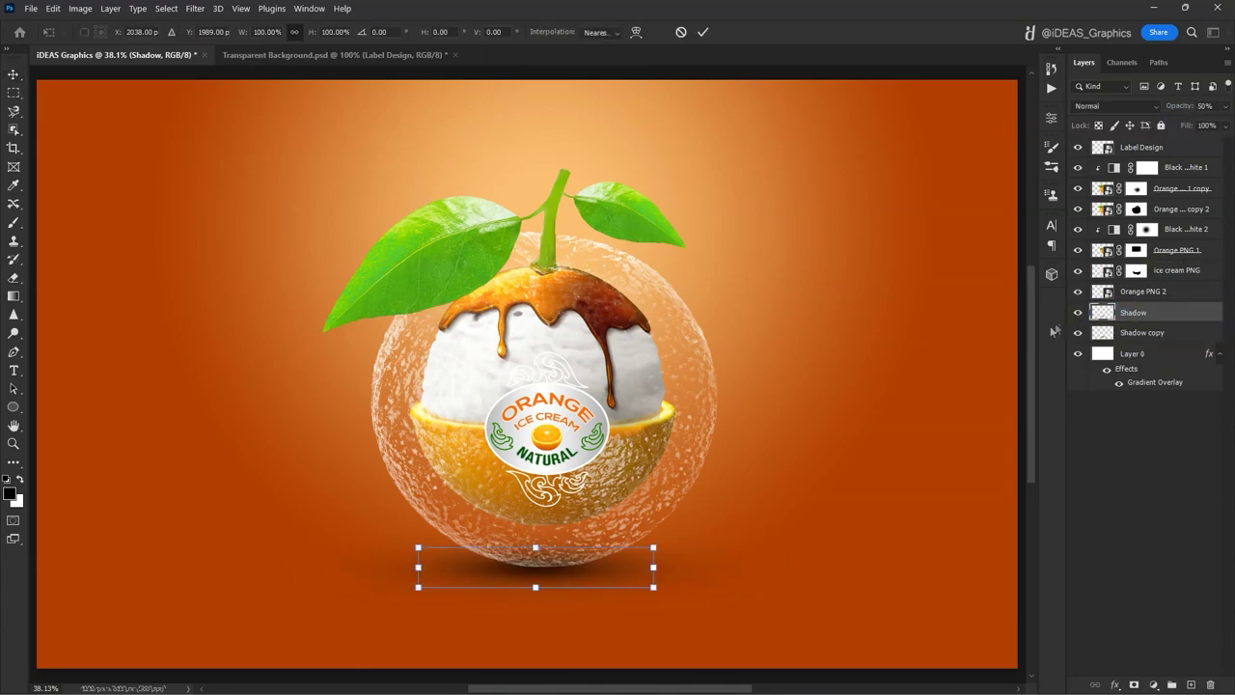
{"action": "left_click_drag", "start_coordinate": [655, 586], "coordinate": [676, 589]}
{"action": "left_click_drag", "start_coordinate": [535, 543], "coordinate": [552, 552]}
{"action": "key", "text": "Return"}
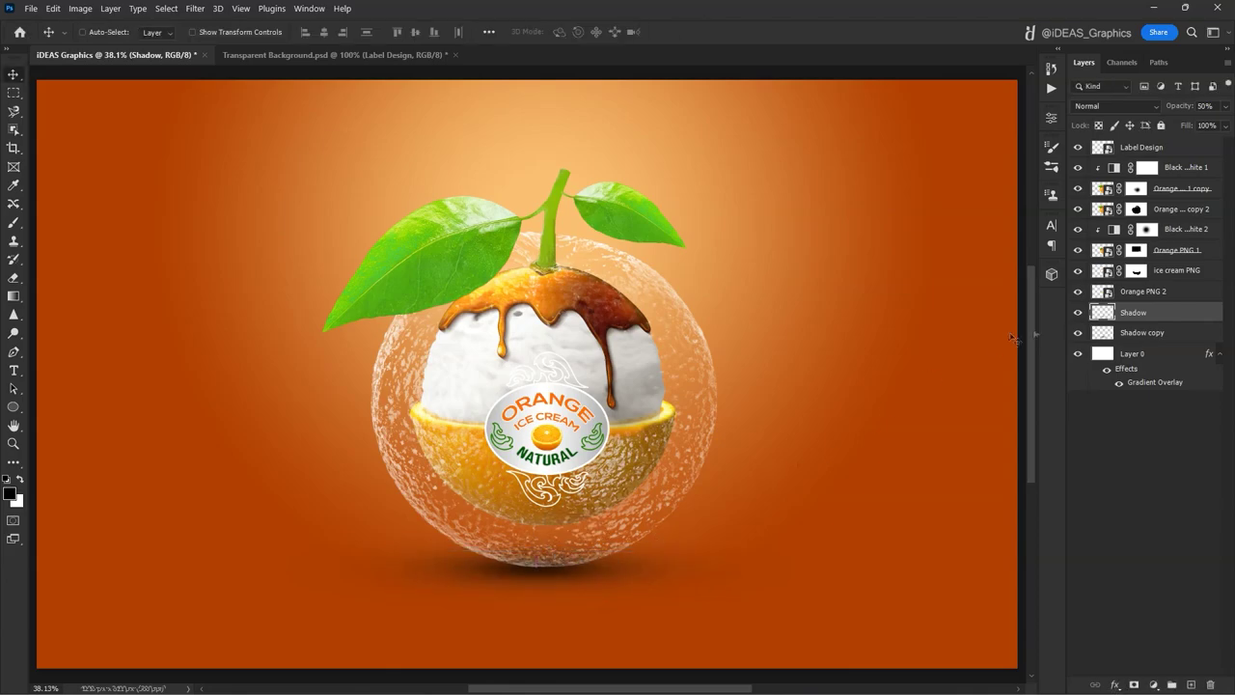
Select both Shadow and Shadow copy and reduce their height together slightly
{"action": "left_click", "coordinate": [1123, 336], "text": "shift"}
{"action": "key", "text": "ctrl+t"}
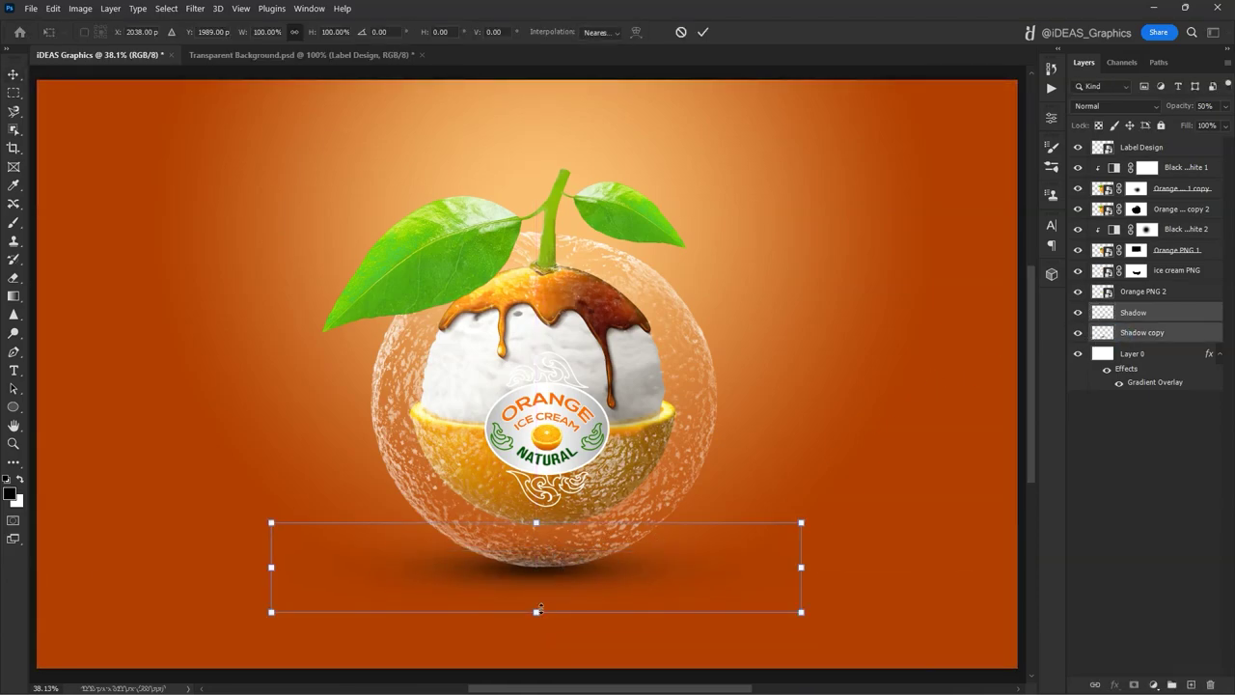
{"action": "left_click_drag", "start_coordinate": [537, 612], "coordinate": [560, 601]}
{"action": "key", "text": "Return"}
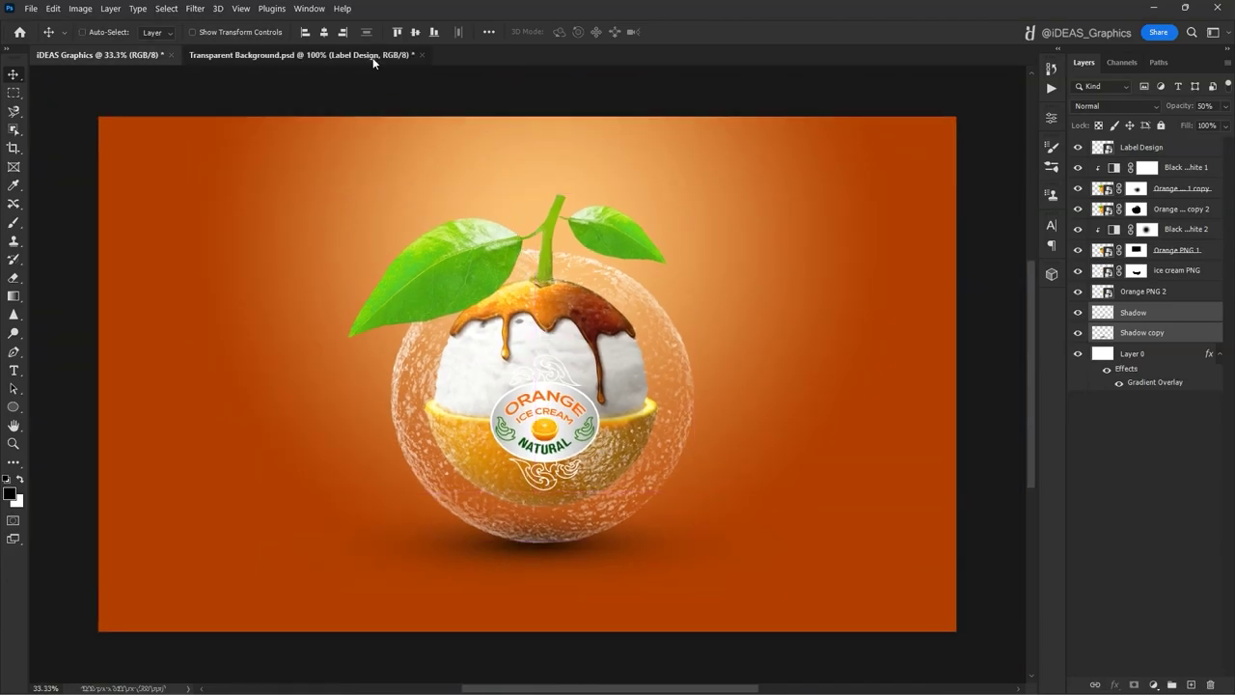
Bring the Cloud layer from Transparent Background.psd into the iDEAS Graphics document and place it just above Layer 0
{"action": "left_click", "coordinate": [372, 55]}
{"action": "right_click", "coordinate": [575, 172]}
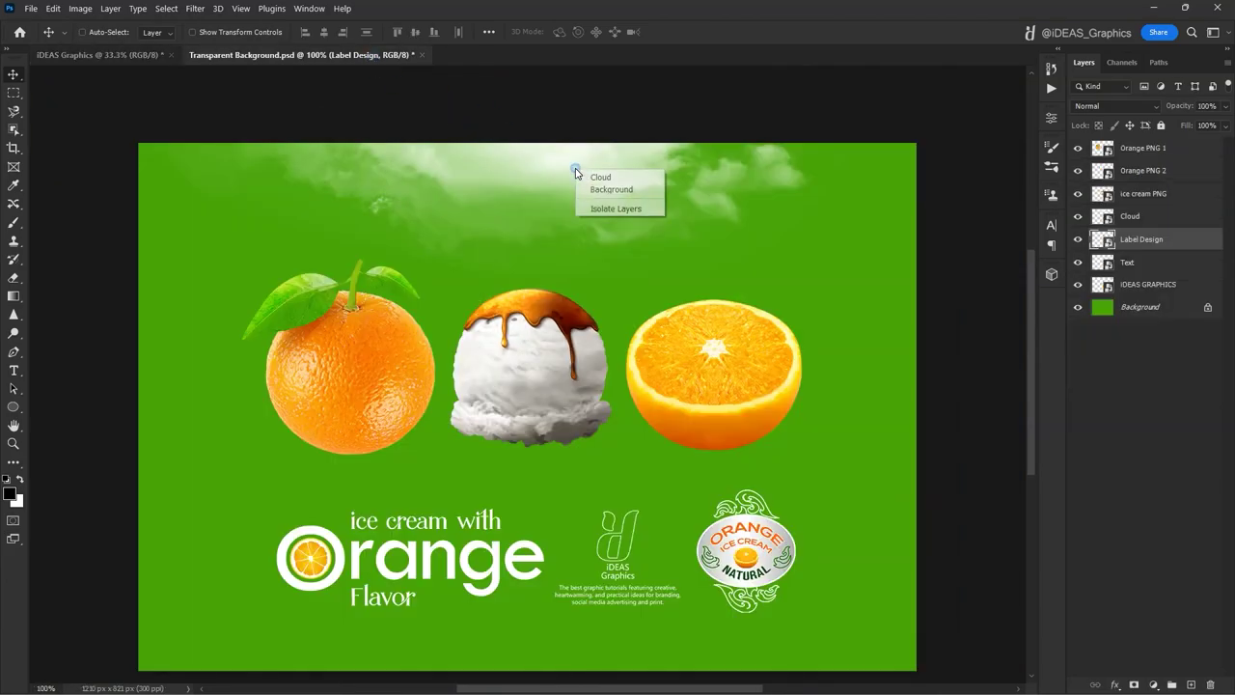
{"action": "left_click", "coordinate": [600, 176]}
{"action": "left_click_drag", "start_coordinate": [326, 156], "coordinate": [332, 162]}
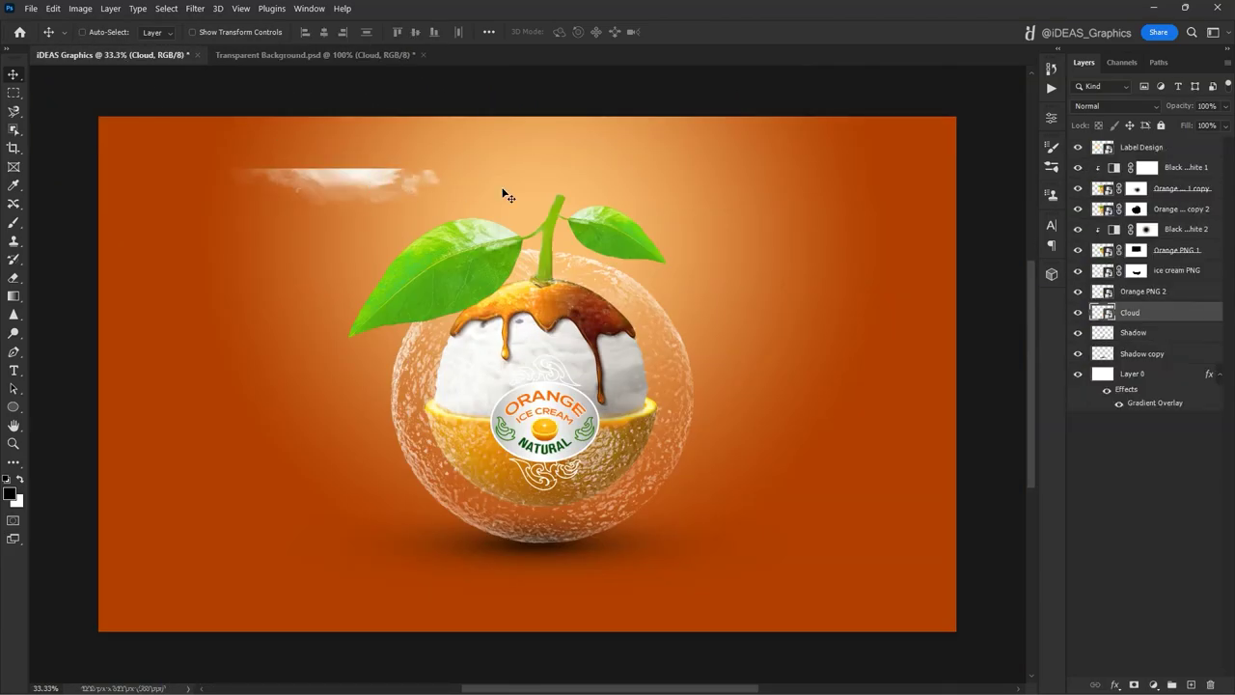
{"action": "left_click_drag", "start_coordinate": [1159, 312], "coordinate": [1159, 361]}
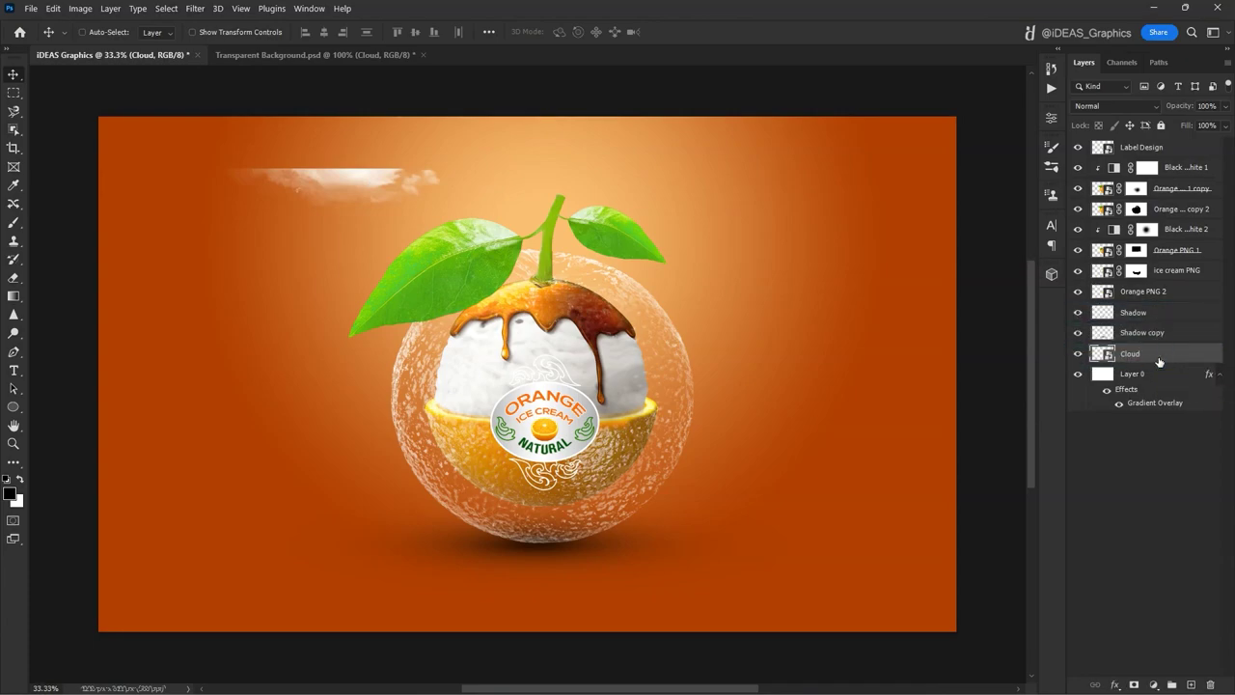
Enlarge the Cloud layer to span the canvas width and align it along the top edge of the background
{"action": "key", "text": "ctrl+t"}
{"action": "left_click_drag", "start_coordinate": [469, 214], "coordinate": [781, 216]}
{"action": "mouse_move", "coordinate": [946, 271]}
{"action": "left_mouse_down"}
{"action": "mouse_move", "coordinate": [970, 273]}
{"action": "mouse_move", "coordinate": [955, 274]}
{"action": "left_mouse_up"}
{"action": "key", "text": "Return"}
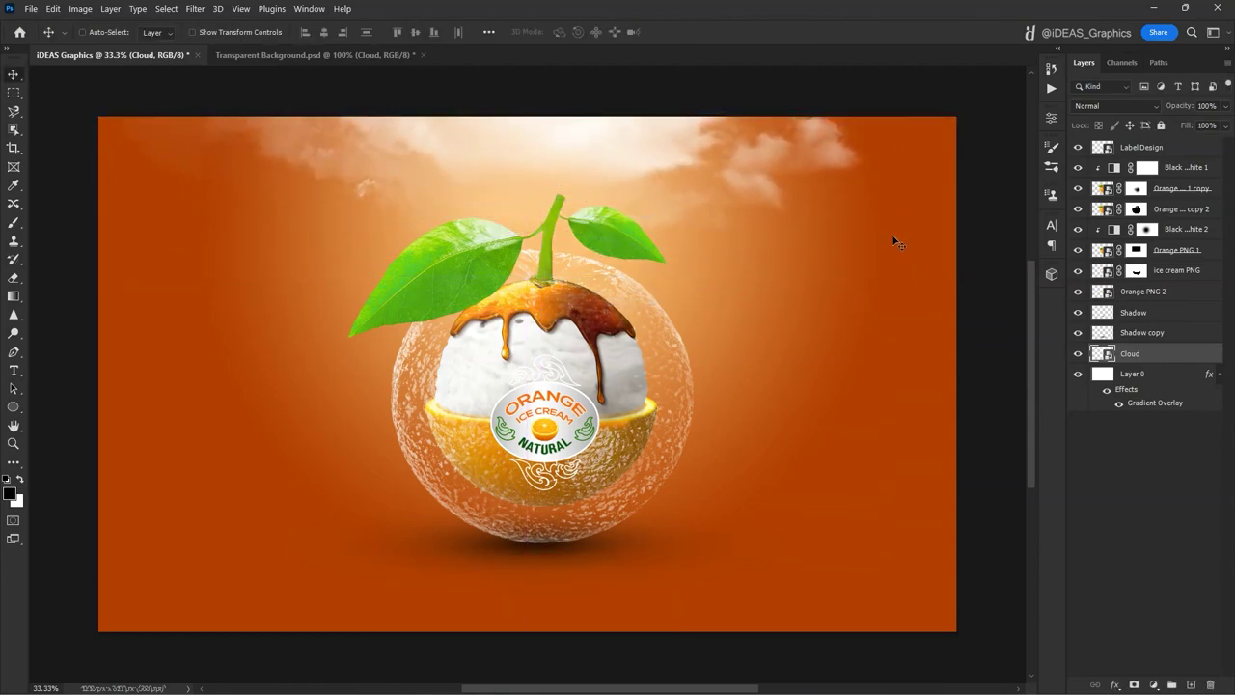
Bring the Text layer from Transparent Background.psd into the iDEAS Graphics document, enlarge it and place it in the canvas's upper right
{"action": "left_click", "coordinate": [344, 59]}
{"action": "scroll", "coordinate": [656, 441], "scroll_direction": "down", "scroll_amount": 3}
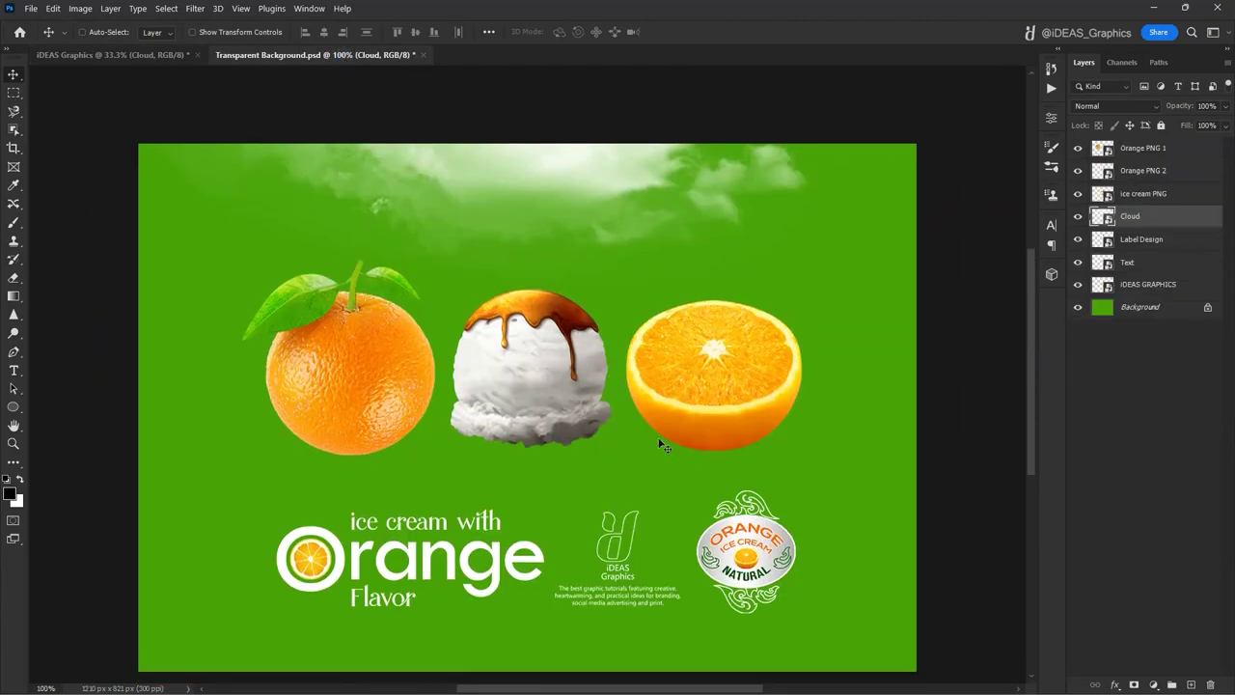
{"action": "left_click_drag", "start_coordinate": [321, 502], "coordinate": [491, 219]}
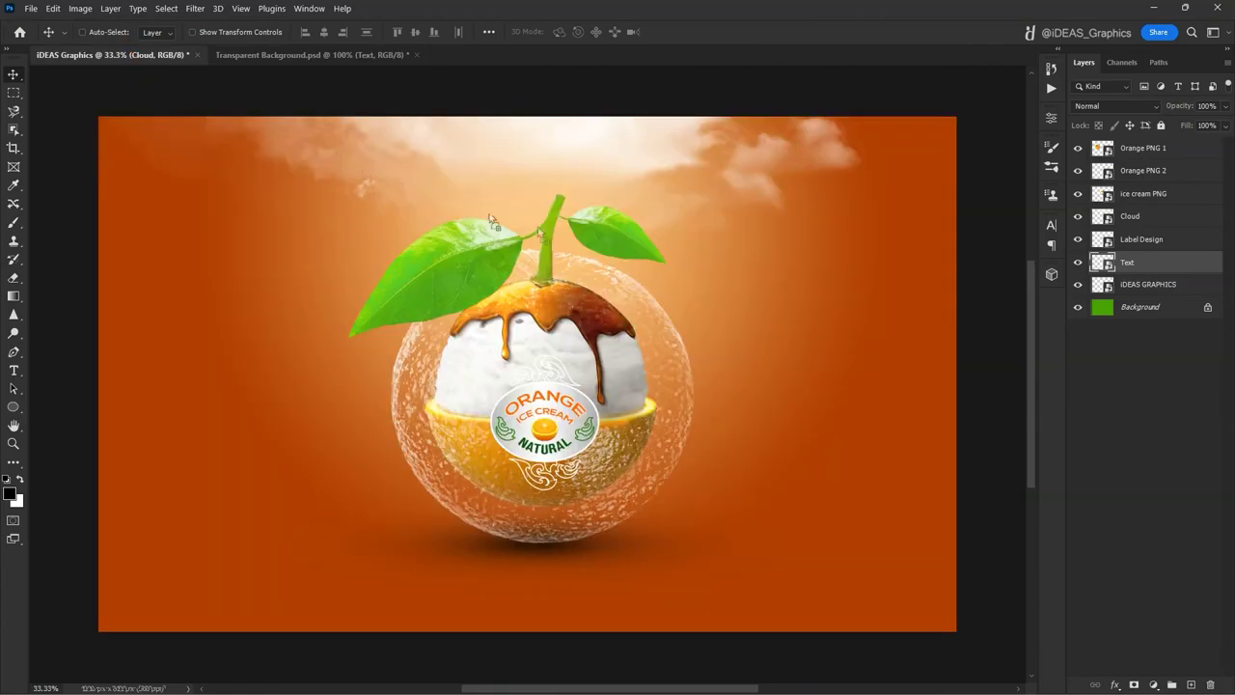
{"action": "left_click_drag", "start_coordinate": [800, 282], "coordinate": [897, 353]}
{"action": "key", "text": "ctrl+t"}
{"action": "key", "text": "Return"}
{"action": "left_click_drag", "start_coordinate": [848, 317], "coordinate": [848, 287]}
{"action": "left_click_drag", "start_coordinate": [848, 288], "coordinate": [828, 287]}
Bring the iDEAS GRAPHICS logo layer from Transparent Background.psd into the composition, enlarge it and position it in the canvas's lower left
{"action": "left_click", "coordinate": [309, 54]}
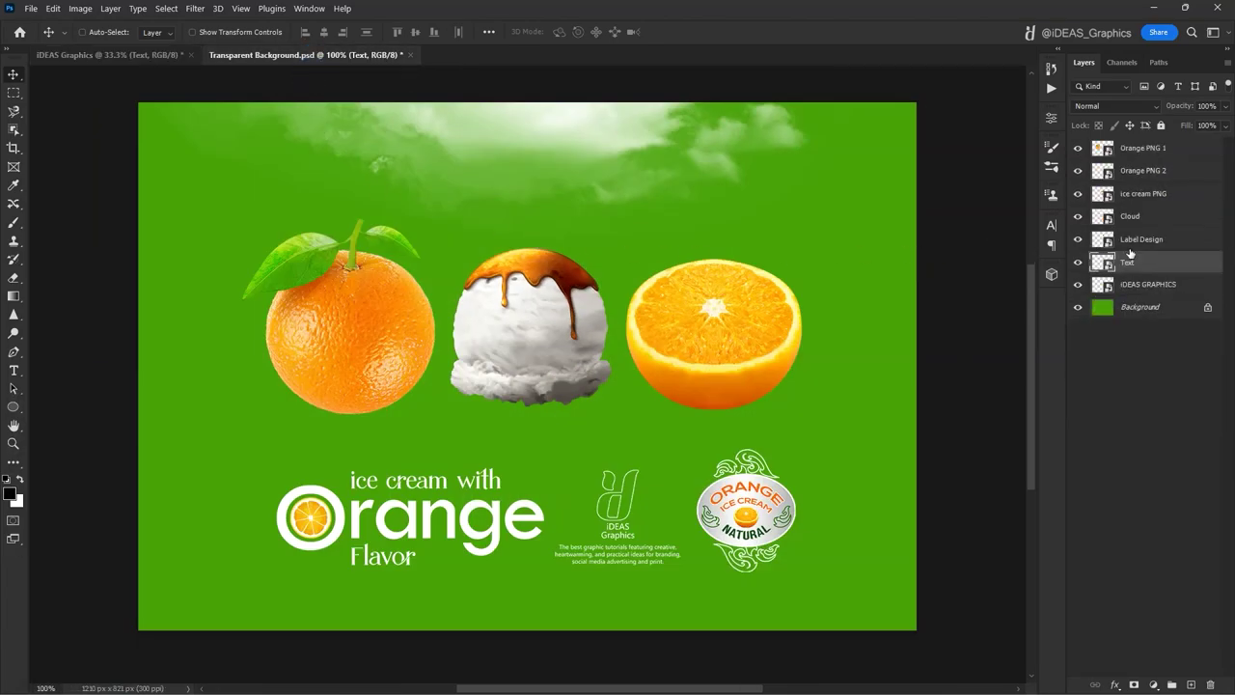
{"action": "left_click", "coordinate": [1140, 287]}
{"action": "left_click_drag", "start_coordinate": [625, 508], "coordinate": [166, 82]}
{"action": "left_click_drag", "start_coordinate": [221, 446], "coordinate": [372, 511]}
{"action": "key", "text": "ctrl+t"}
{"action": "left_click_drag", "start_coordinate": [338, 463], "coordinate": [280, 496]}
{"action": "left_click", "coordinate": [379, 399]}
{"action": "key", "text": "Down"}
{"action": "key", "text": "Down"}
{"action": "key", "text": "Down"}
{"action": "key", "text": "Down"}
{"action": "key", "text": "Down"}
{"action": "key", "text": "Left"}
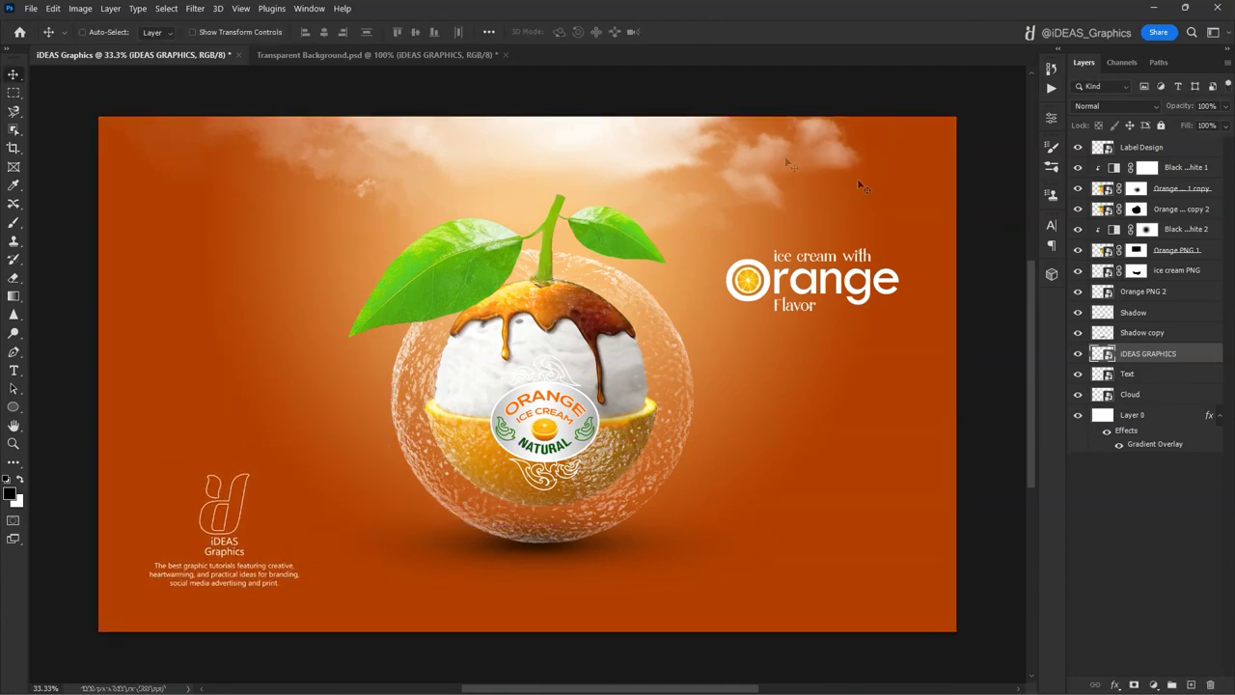
Group all layers from Shadow copy up to Label Design and toggle the group's visibility to check its contents
{"action": "left_click", "coordinate": [1158, 294]}
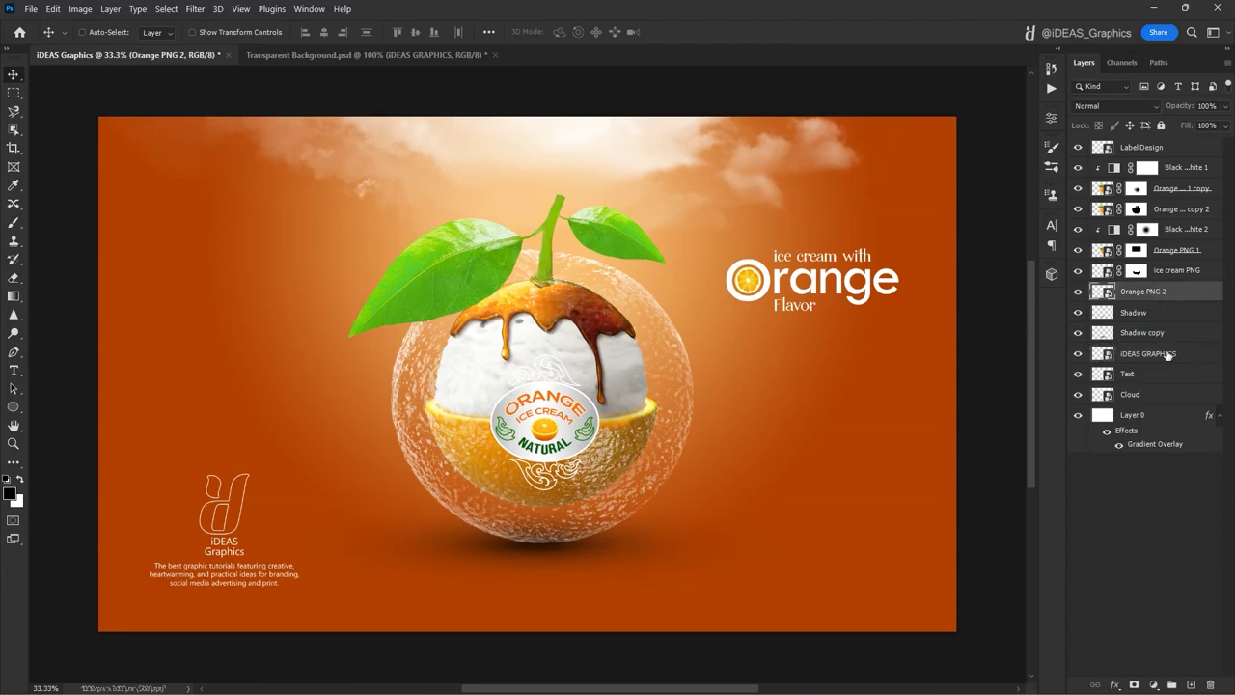
{"action": "left_click", "coordinate": [1160, 335]}
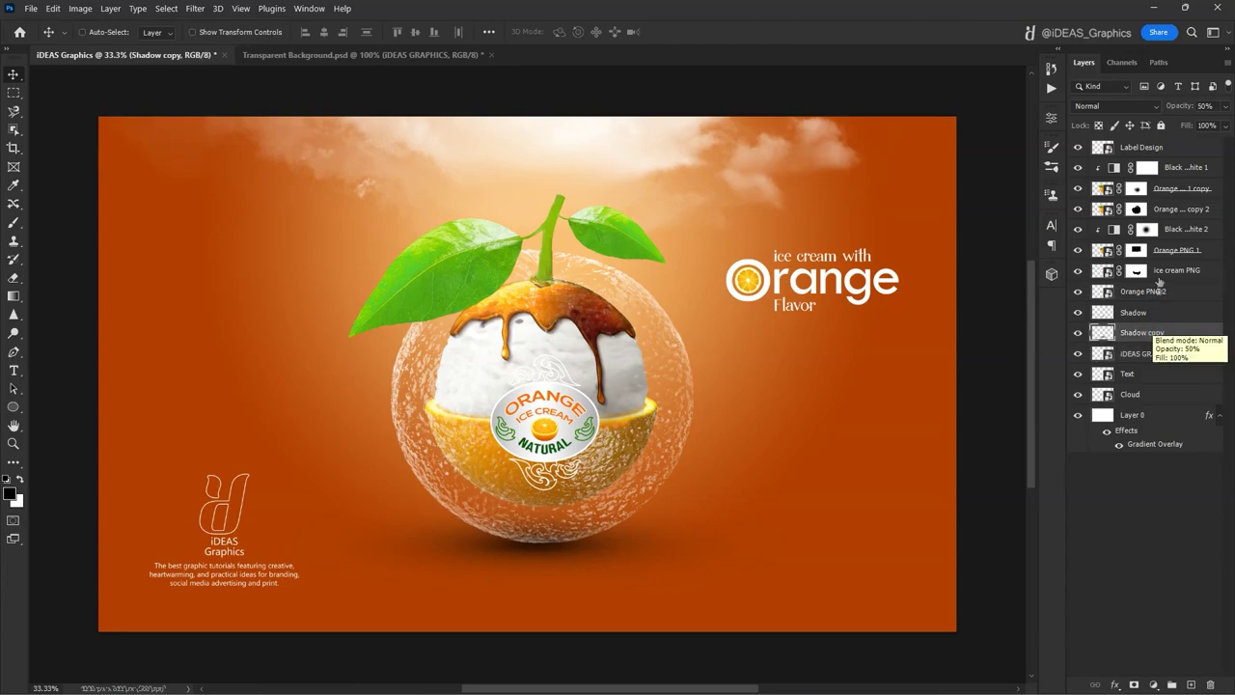
{"action": "left_click", "coordinate": [1169, 148], "text": "shift"}
{"action": "key", "text": "ctrl+g"}
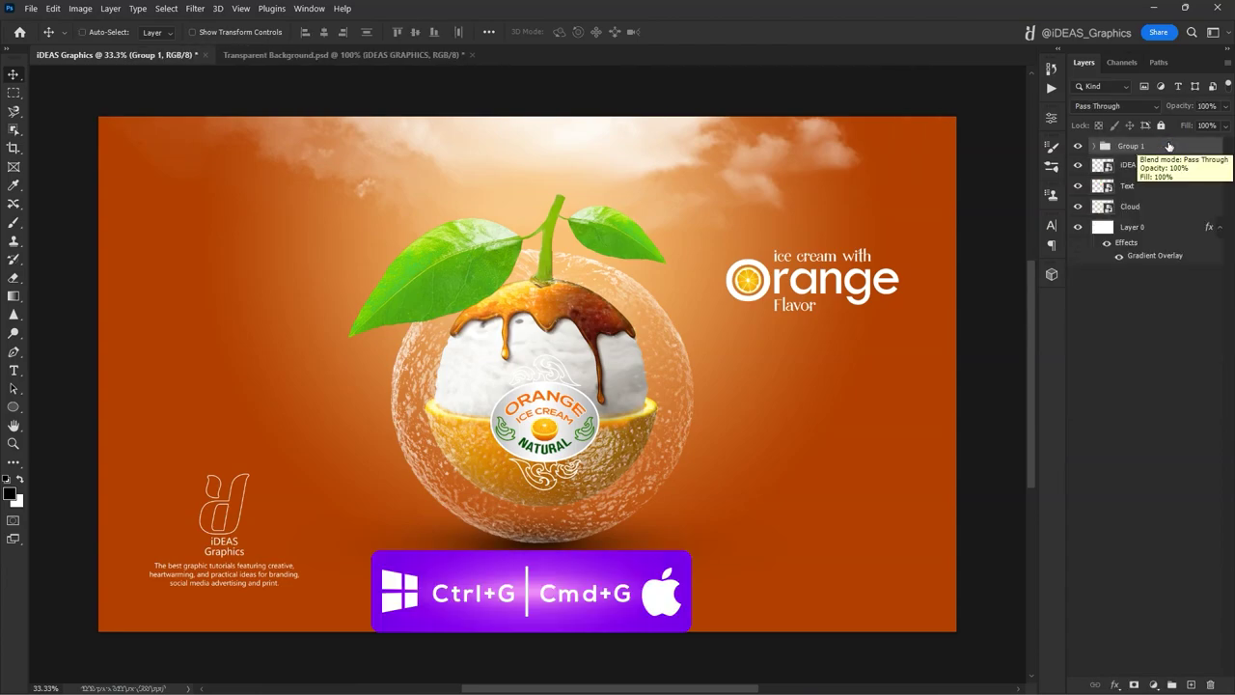
{"action": "left_click", "coordinate": [1078, 145]}
{"action": "left_click", "coordinate": [1077, 146]}
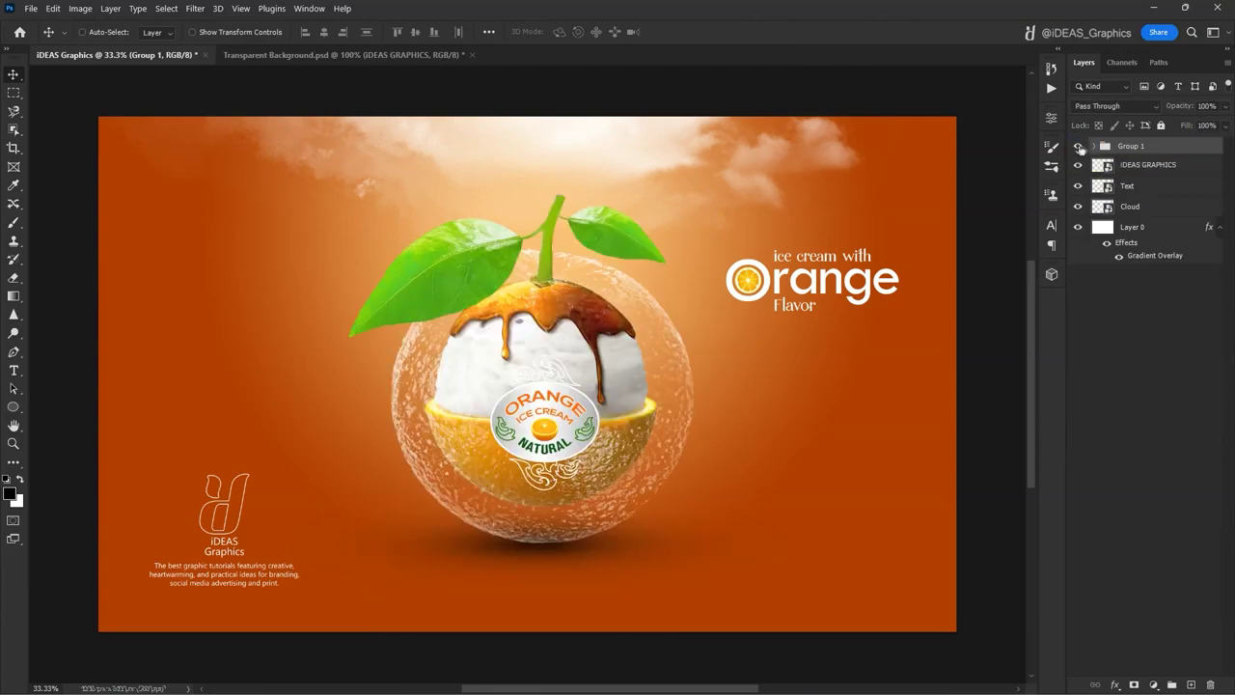
Bring Orange PNG 1 from Transparent Background.psd into the iDEAS Graphics document and enlarge it beside the peel
{"action": "left_click", "coordinate": [261, 55]}
{"action": "right_click", "coordinate": [370, 338]}
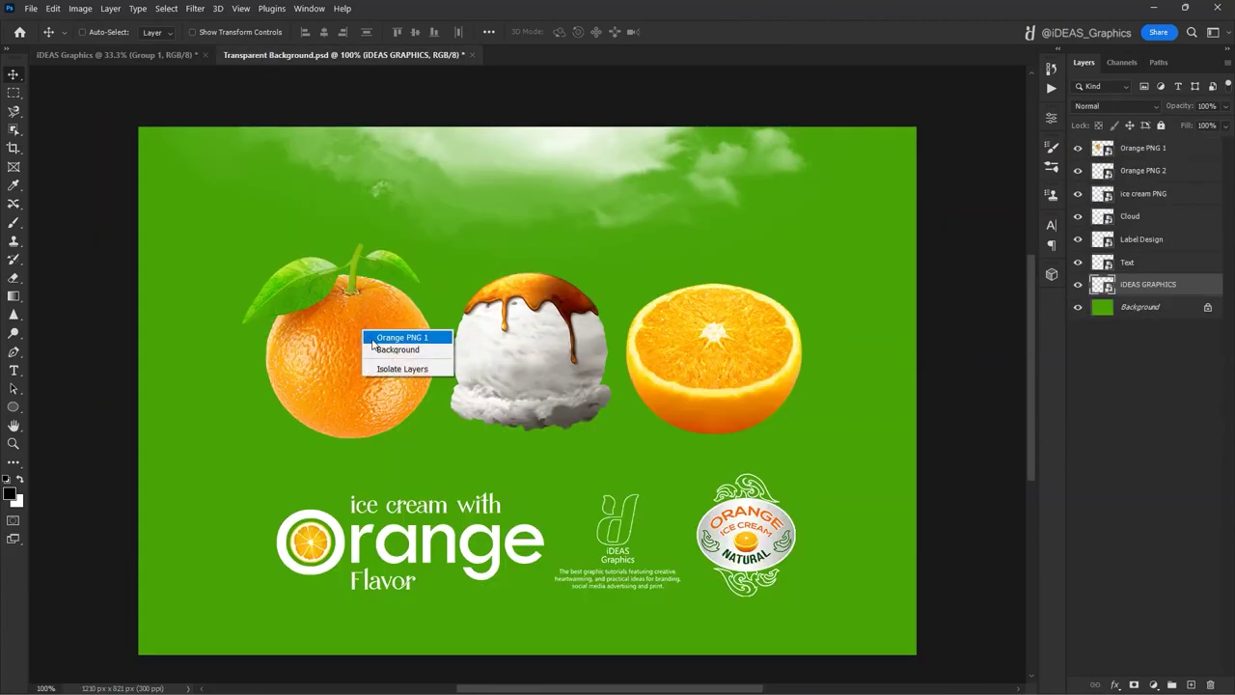
{"action": "left_click", "coordinate": [370, 336]}
{"action": "left_click_drag", "start_coordinate": [370, 338], "coordinate": [427, 314]}
{"action": "key", "text": "ctrl+t"}
{"action": "key", "text": "Return"}
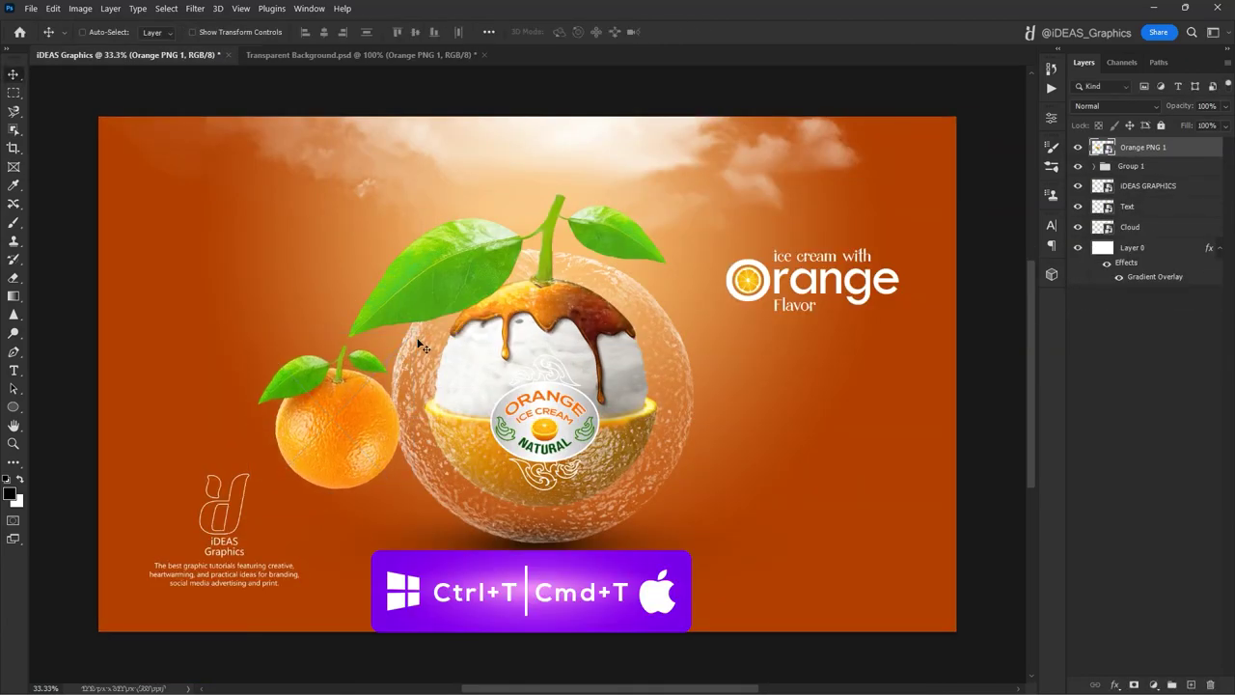
Rasterize the new Orange PNG 1 smart object and duplicate it, leaving the two oranges apart beside the peel
{"action": "key", "text": "e"}
{"action": "left_click", "coordinate": [301, 375]}
{"action": "left_click", "coordinate": [559, 267]}
{"action": "key", "text": "v"}
{"action": "mouse_move", "coordinate": [339, 393]}
{"action": "left_mouse_down"}
{"action": "mouse_move", "coordinate": [267, 334]}
{"action": "mouse_move", "coordinate": [314, 354]}
{"action": "mouse_move", "coordinate": [349, 411]}
{"action": "left_mouse_up"}
{"action": "key", "text": "ctrl+j"}
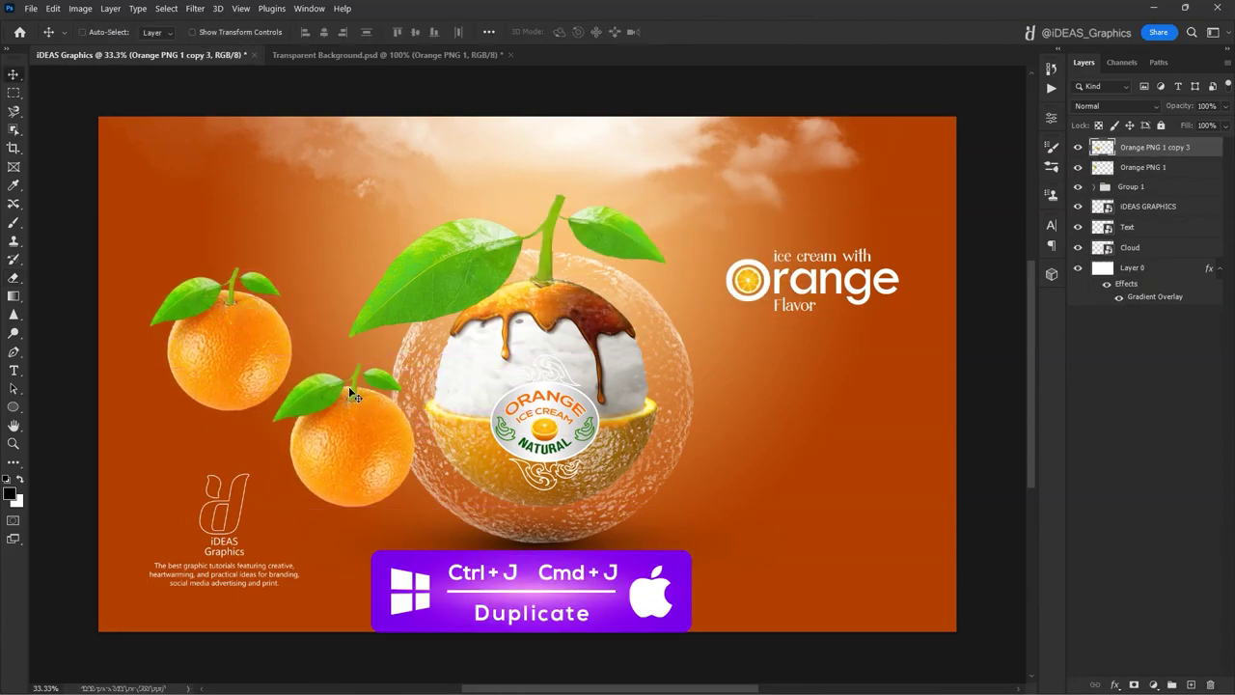
Erase the smaller leaf from the duplicated orange with a hard-edged 100 px Eraser
{"action": "key", "text": "e"}
{"action": "scroll", "coordinate": [378, 384], "scroll_direction": "up", "scroll_amount": 4}
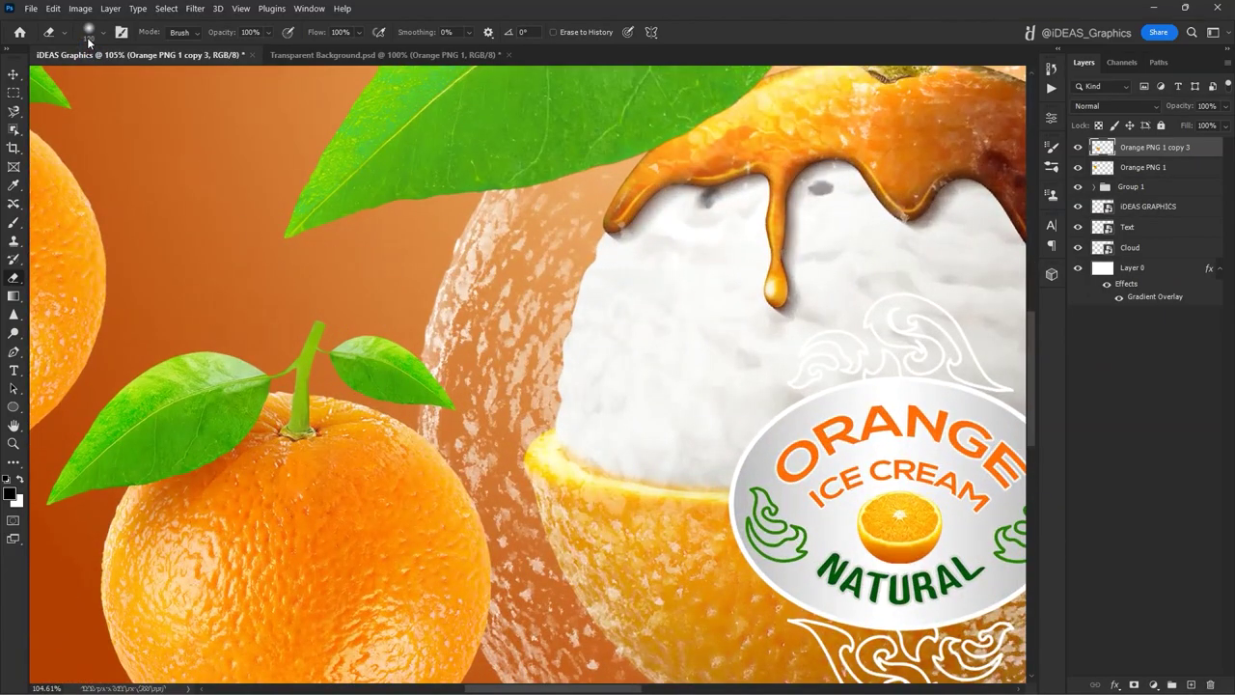
{"action": "left_click", "coordinate": [89, 34]}
{"action": "left_click_drag", "start_coordinate": [116, 111], "coordinate": [153, 111]}
{"action": "mouse_move", "coordinate": [371, 361]}
{"action": "left_mouse_down"}
{"action": "mouse_move", "coordinate": [467, 377]}
{"action": "mouse_move", "coordinate": [348, 362]}
{"action": "mouse_move", "coordinate": [421, 383]}
{"action": "left_mouse_up"}
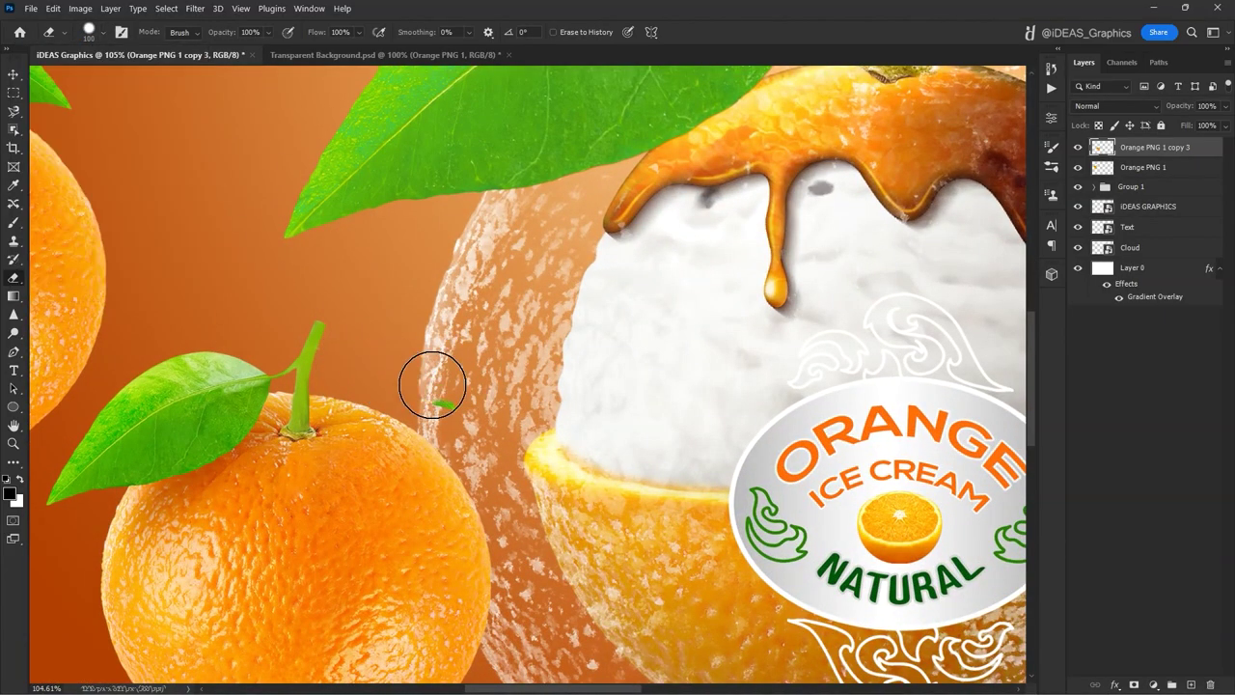
Flip the one-leaf orange copy horizontally and scale it down beside the transparent peel
{"action": "key", "text": "v"}
{"action": "key", "text": "ctrl+0"}
{"action": "key", "text": "ctrl+t"}
{"action": "right_click", "coordinate": [438, 368]}
{"action": "left_click", "coordinate": [495, 652]}
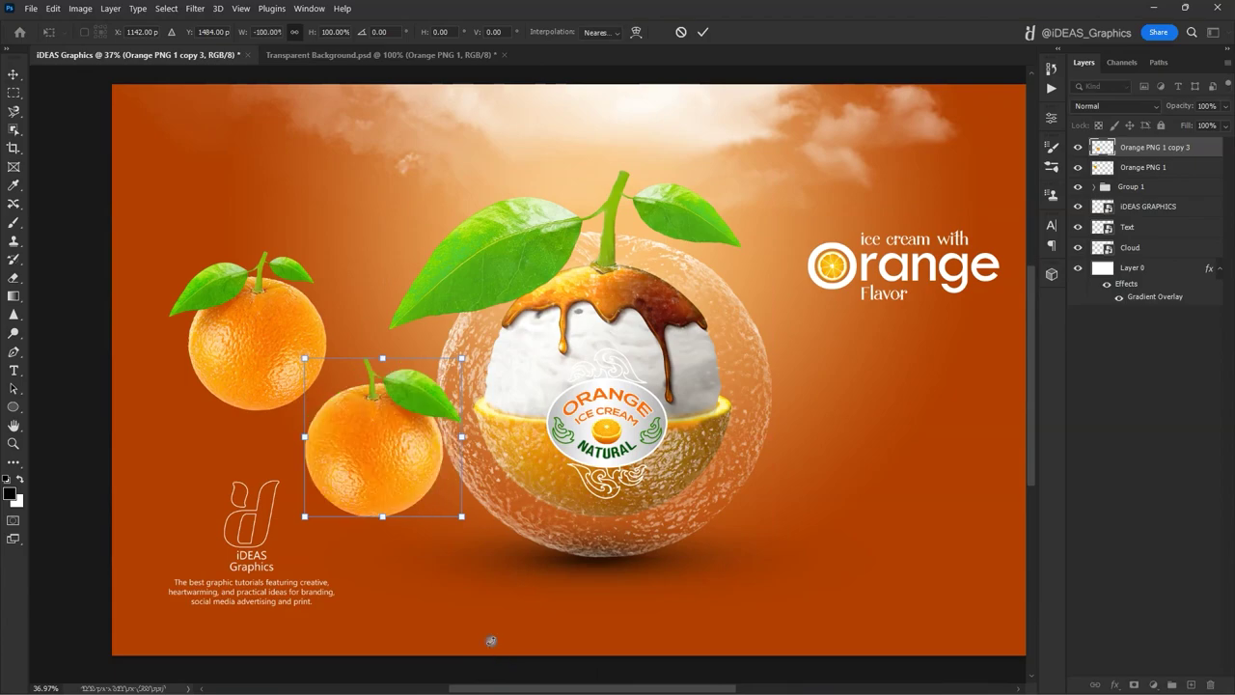
{"action": "left_click_drag", "start_coordinate": [414, 450], "coordinate": [434, 452]}
{"action": "left_click_drag", "start_coordinate": [478, 360], "coordinate": [454, 390]}
{"action": "key", "text": "Return"}
Apply a Motion Blur to Orange PNG 1 copy 3 with an angle of 46° and a distance of 54 pixels
{"action": "left_click", "coordinate": [195, 8]}
{"action": "mouse_move", "coordinate": [275, 180]}
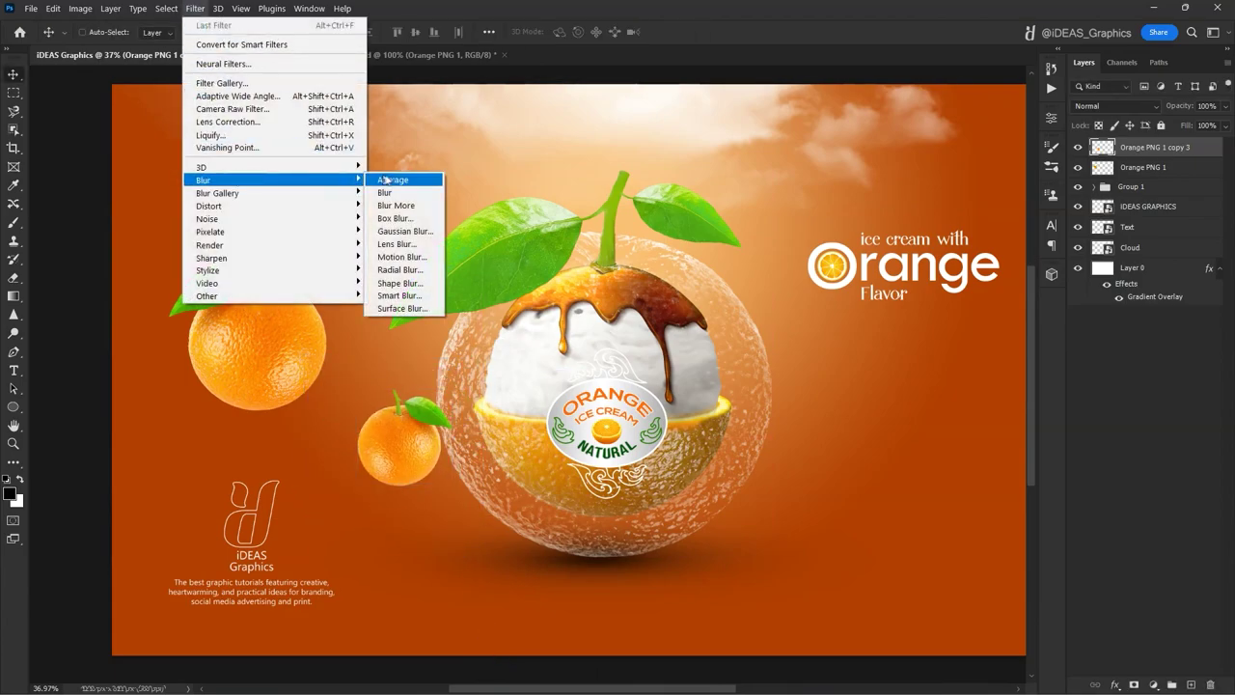
{"action": "left_click", "coordinate": [402, 259]}
{"action": "left_click", "coordinate": [841, 386]}
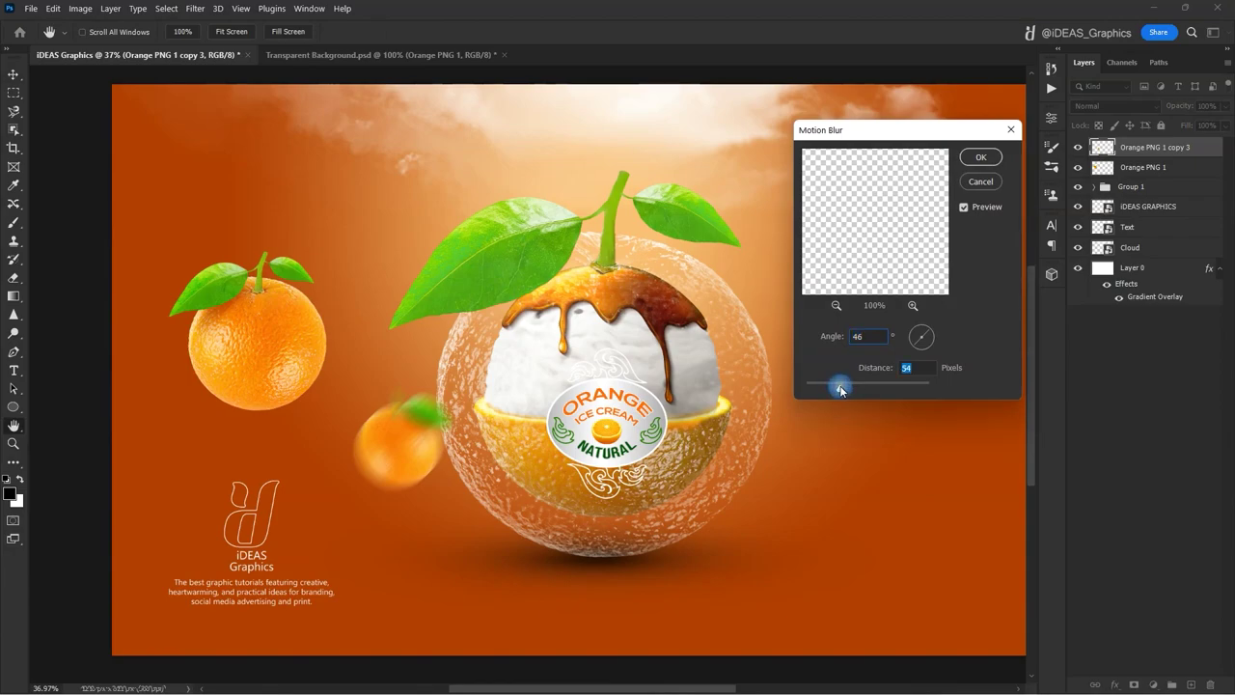
{"action": "left_click", "coordinate": [980, 158]}
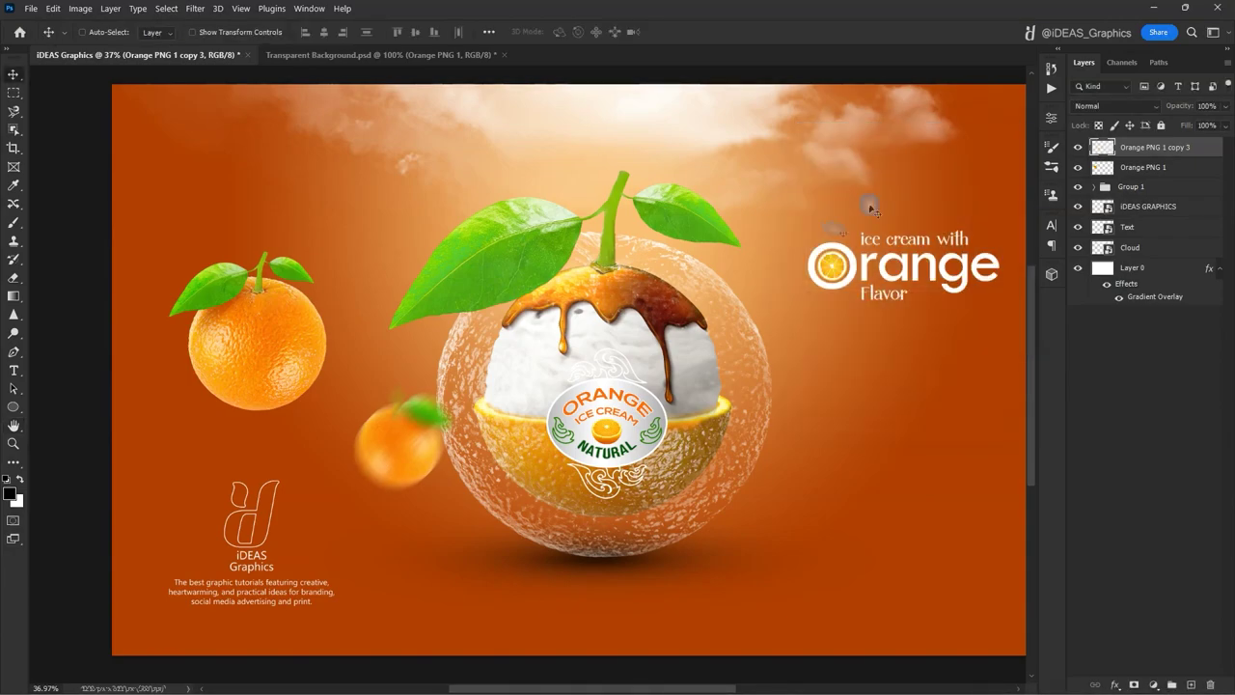
Move Orange PNG 1 copy 3 below Group 1 in the layer order and place it behind the peel's right edge
{"action": "left_click_drag", "start_coordinate": [424, 425], "coordinate": [466, 395]}
{"action": "left_click_drag", "start_coordinate": [1136, 145], "coordinate": [1139, 193]}
{"action": "left_click_drag", "start_coordinate": [439, 415], "coordinate": [801, 349]}
Flip the blurred orange behind the peel horizontally, shift it up slightly and shrink it a little
{"action": "key", "text": "ctrl+t"}
{"action": "right_click", "coordinate": [802, 349]}
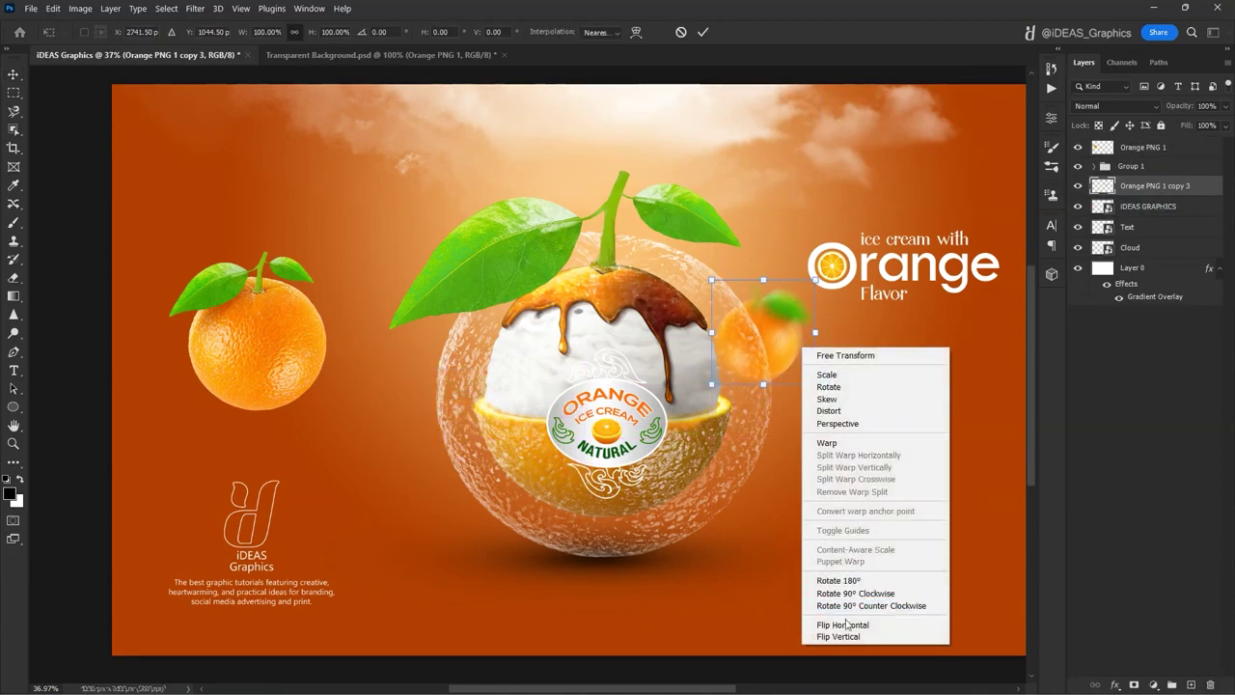
{"action": "left_click", "coordinate": [848, 622]}
{"action": "mouse_move", "coordinate": [794, 361]}
{"action": "left_mouse_down"}
{"action": "mouse_move", "coordinate": [791, 392]}
{"action": "mouse_move", "coordinate": [790, 357]}
{"action": "left_mouse_up"}
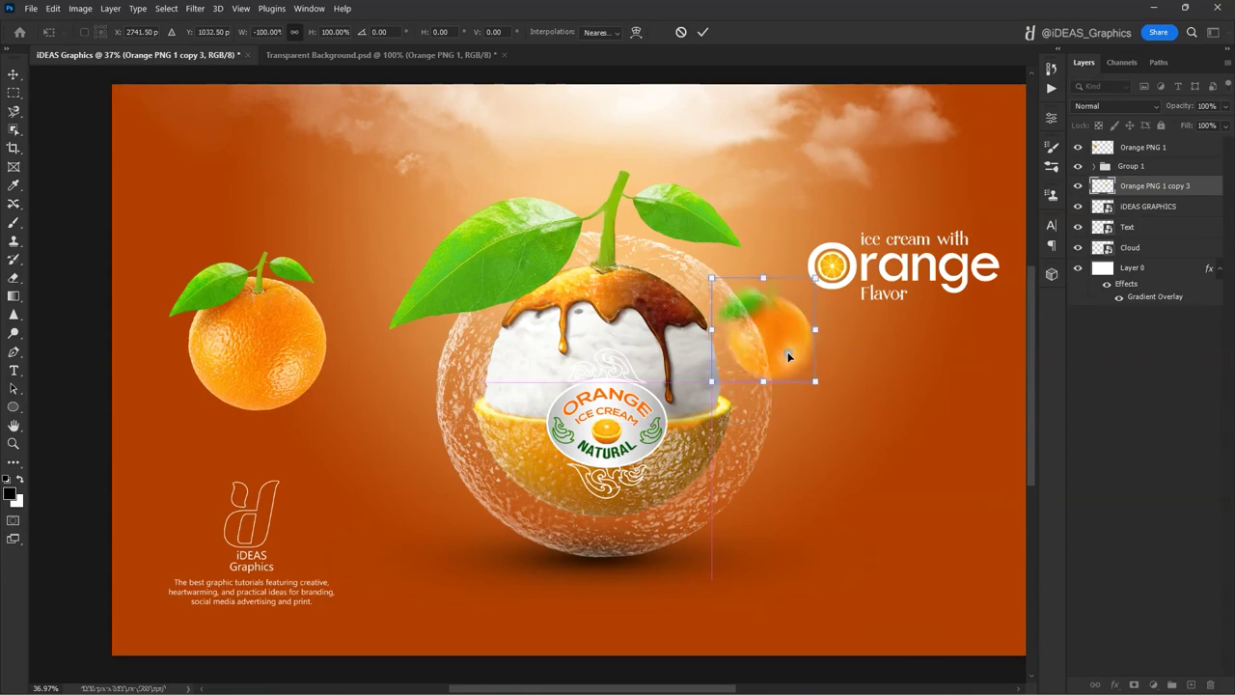
{"action": "key", "text": "Return"}
{"action": "key", "text": "ctrl+t"}
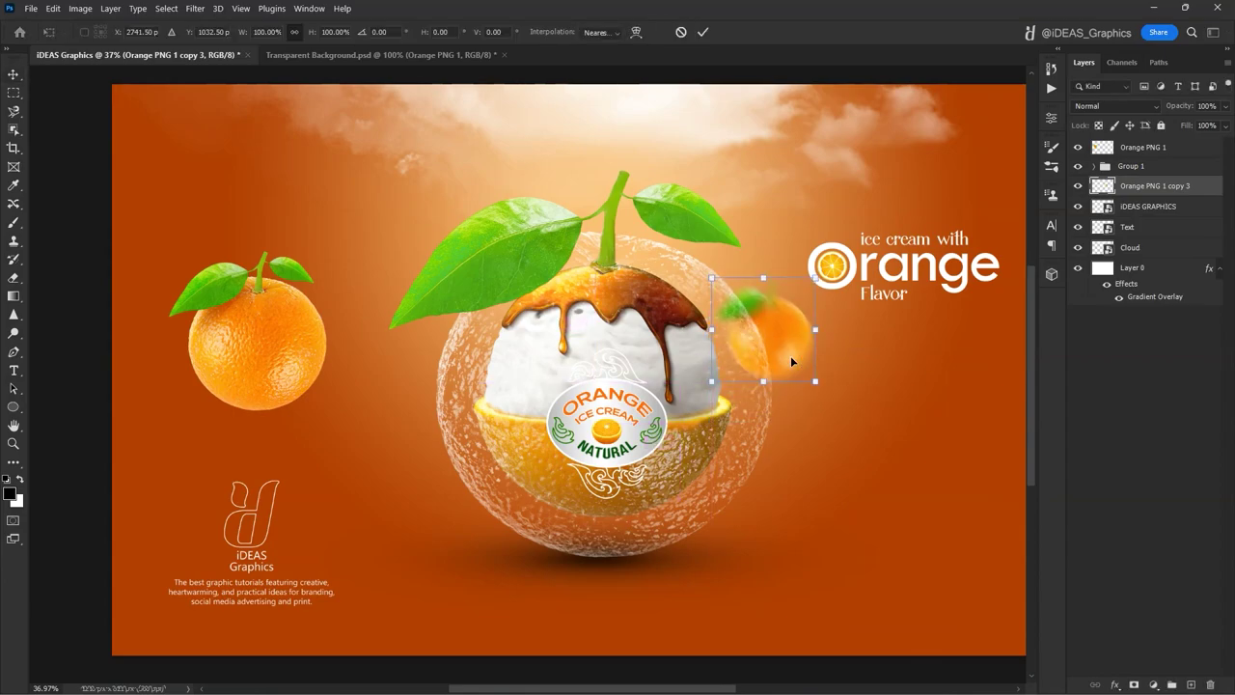
{"action": "left_click_drag", "start_coordinate": [807, 290], "coordinate": [794, 286]}
{"action": "key", "text": "Return"}
Duplicate the sharp two-leaf orange, shrink, mirror and tilt the copy, and place it at the peel's lower right
{"action": "right_click", "coordinate": [269, 341]}
{"action": "left_click", "coordinate": [280, 350]}
{"action": "left_click_drag", "start_coordinate": [277, 326], "coordinate": [410, 449], "text": "alt"}
{"action": "key", "text": "ctrl+t"}
{"action": "left_click_drag", "start_coordinate": [454, 388], "coordinate": [478, 366]}
{"action": "right_click", "coordinate": [388, 459]}
{"action": "left_click", "coordinate": [434, 436]}
{"action": "left_click_drag", "start_coordinate": [410, 468], "coordinate": [787, 484]}
{"action": "key", "text": "Return"}
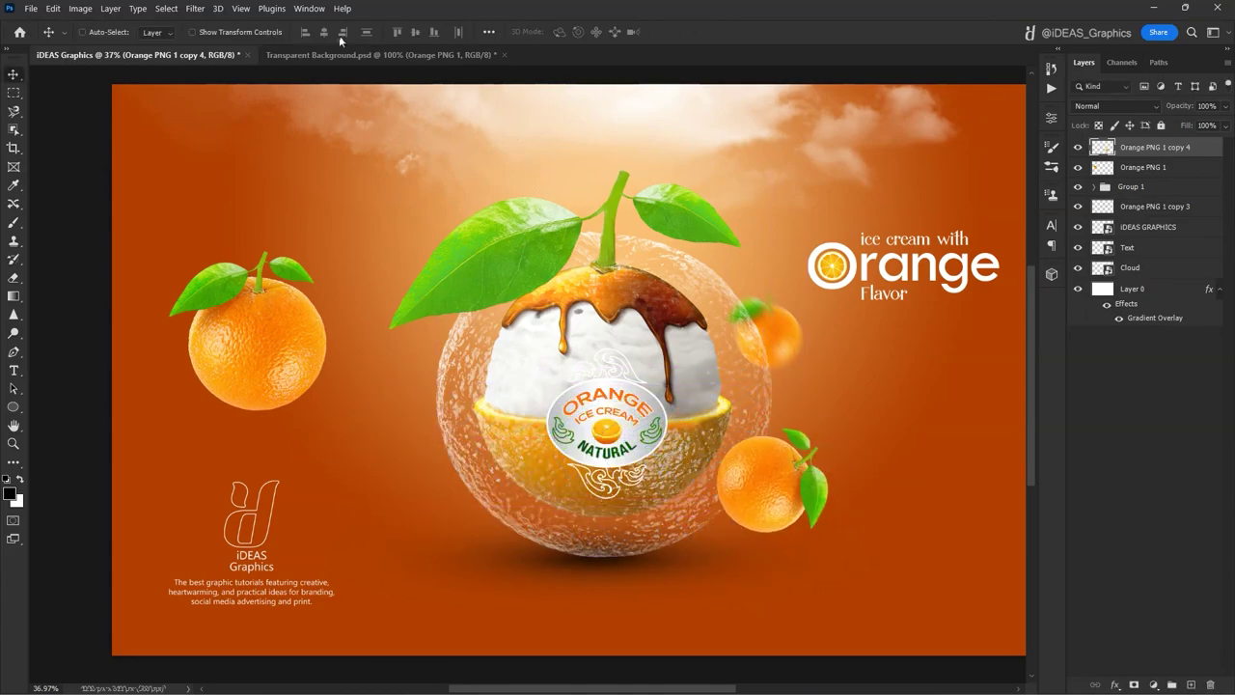
Apply Motion Blur to Orange PNG 1 copy 4 with an adjusted angle and 54 pixels distance, and move it down slightly
{"action": "left_click", "coordinate": [196, 10]}
{"action": "mouse_move", "coordinate": [280, 180]}
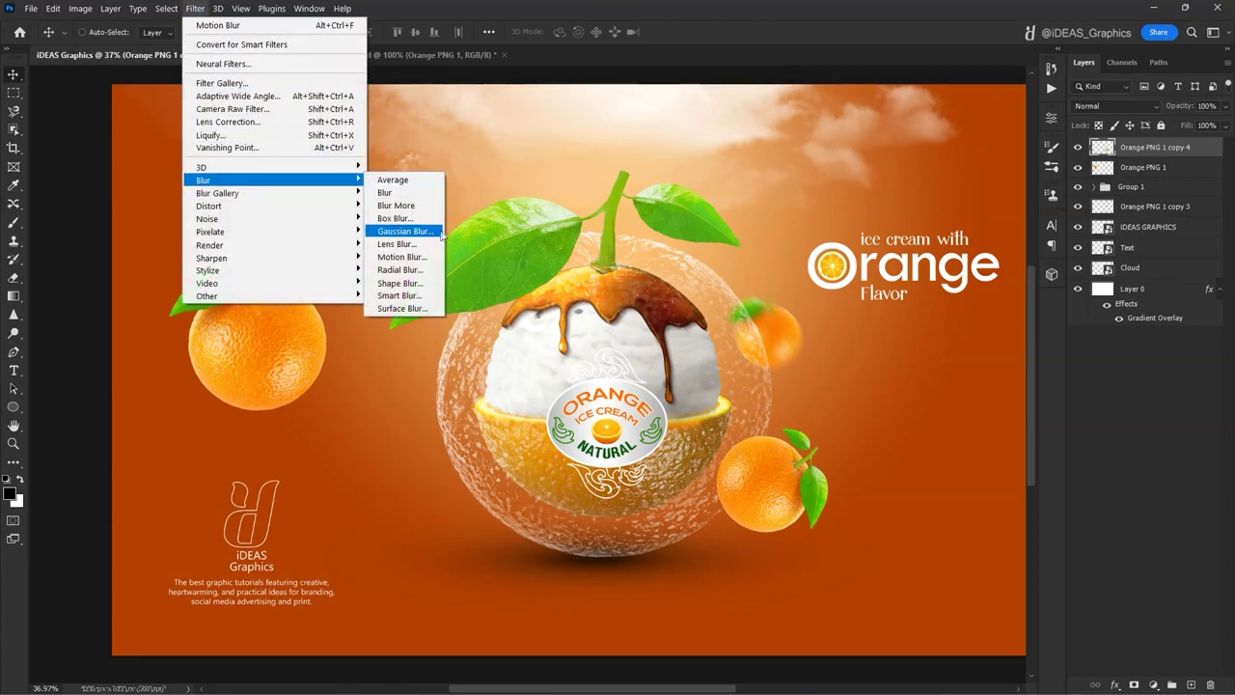
{"action": "left_click", "coordinate": [415, 257]}
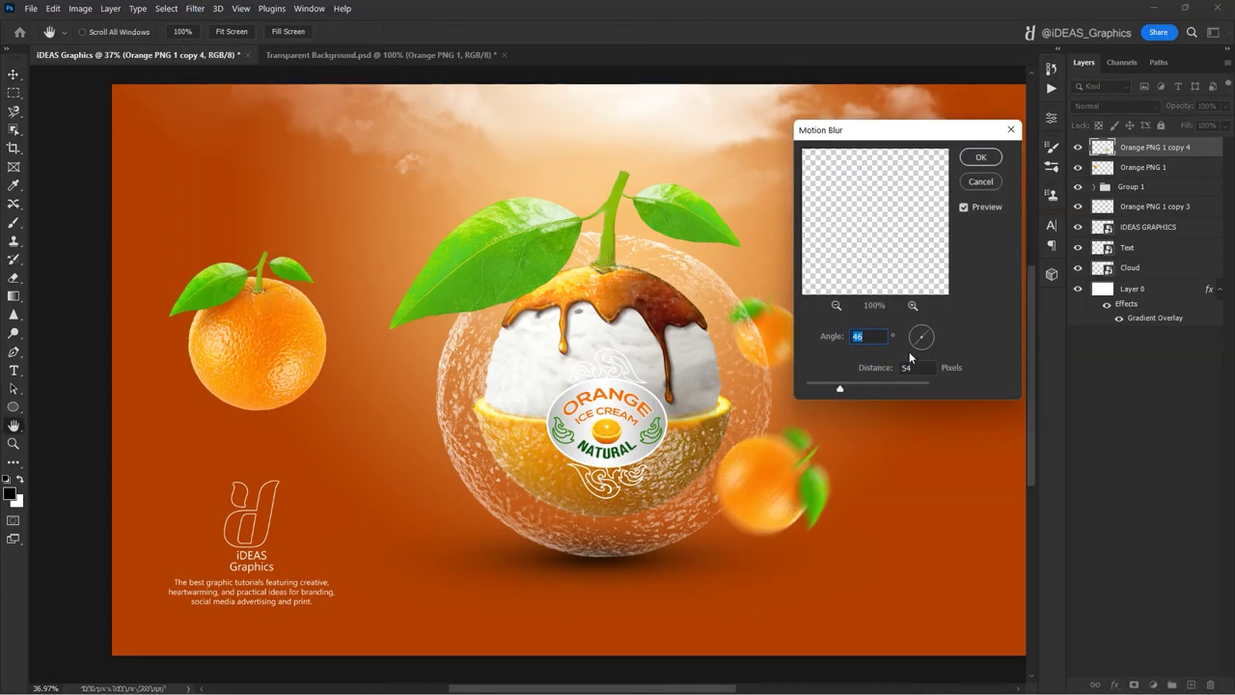
{"action": "left_click_drag", "start_coordinate": [924, 350], "coordinate": [921, 349]}
{"action": "key", "text": "Return"}
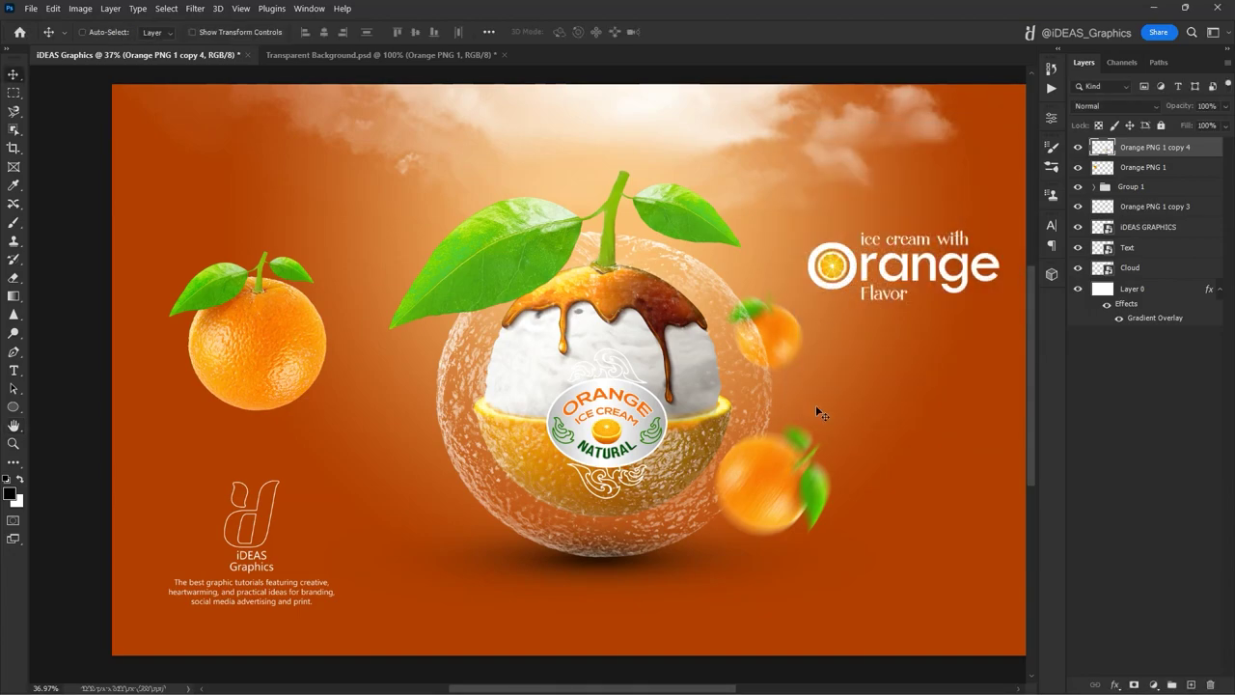
{"action": "left_click_drag", "start_coordinate": [816, 406], "coordinate": [818, 419]}
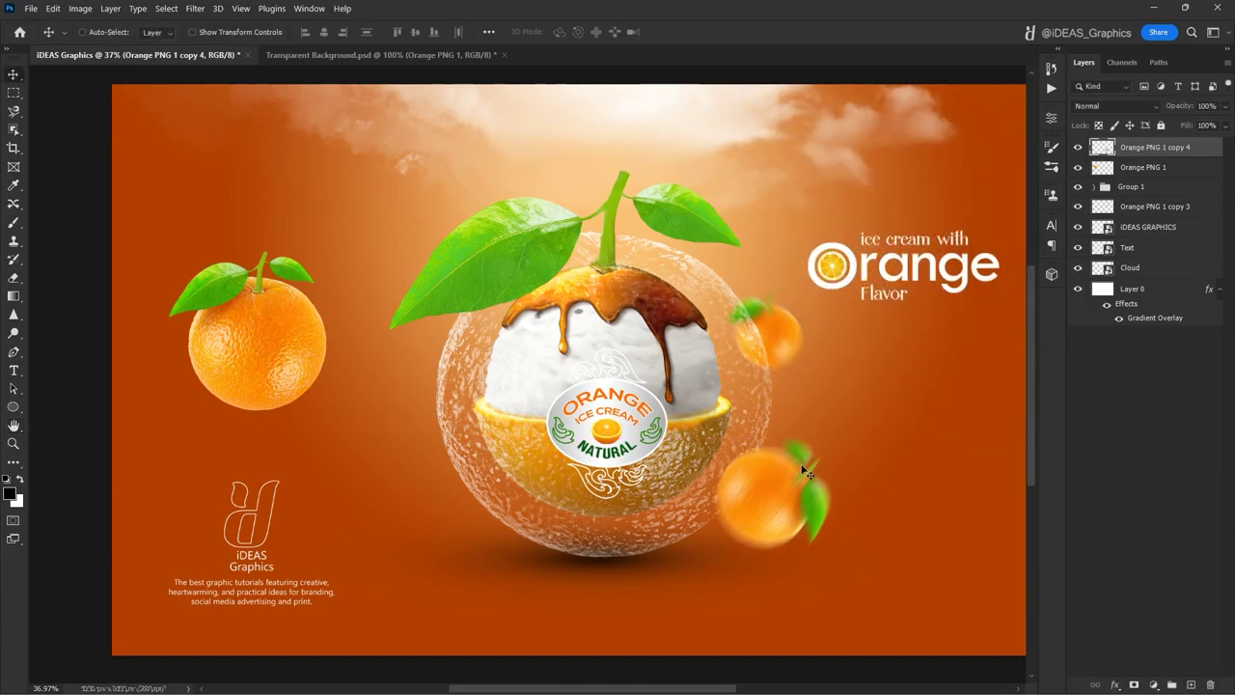
Duplicate the lower-right blurred orange, rotate and shrink the copy, and place it below Group 1 beside the peel's left edge
{"action": "key", "text": "ctrl+j"}
{"action": "left_click_drag", "start_coordinate": [801, 469], "coordinate": [428, 419]}
{"action": "key", "text": "ctrl+t"}
{"action": "left_click_drag", "start_coordinate": [459, 503], "coordinate": [446, 440]}
{"action": "left_click_drag", "start_coordinate": [461, 391], "coordinate": [383, 362]}
{"action": "key", "text": "Return"}
{"action": "left_click_drag", "start_coordinate": [390, 429], "coordinate": [416, 401]}
{"action": "left_click_drag", "start_coordinate": [1164, 152], "coordinate": [1099, 220]}
{"action": "mouse_move", "coordinate": [473, 386]}
{"action": "left_mouse_down"}
{"action": "mouse_move", "coordinate": [484, 370]}
{"action": "mouse_move", "coordinate": [461, 386]}
{"action": "left_mouse_up"}
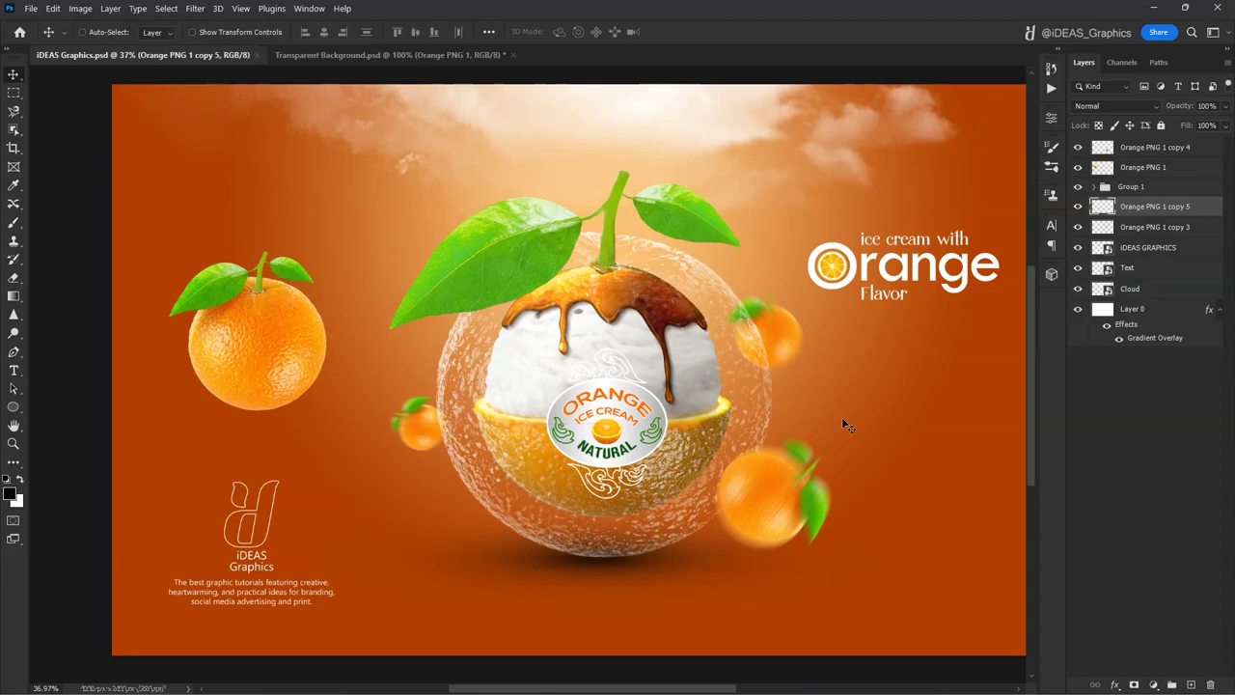
Expand Group 1 and delete the Black & White 2 adjustment layer together with its mask
{"action": "left_click", "coordinate": [1136, 191]}
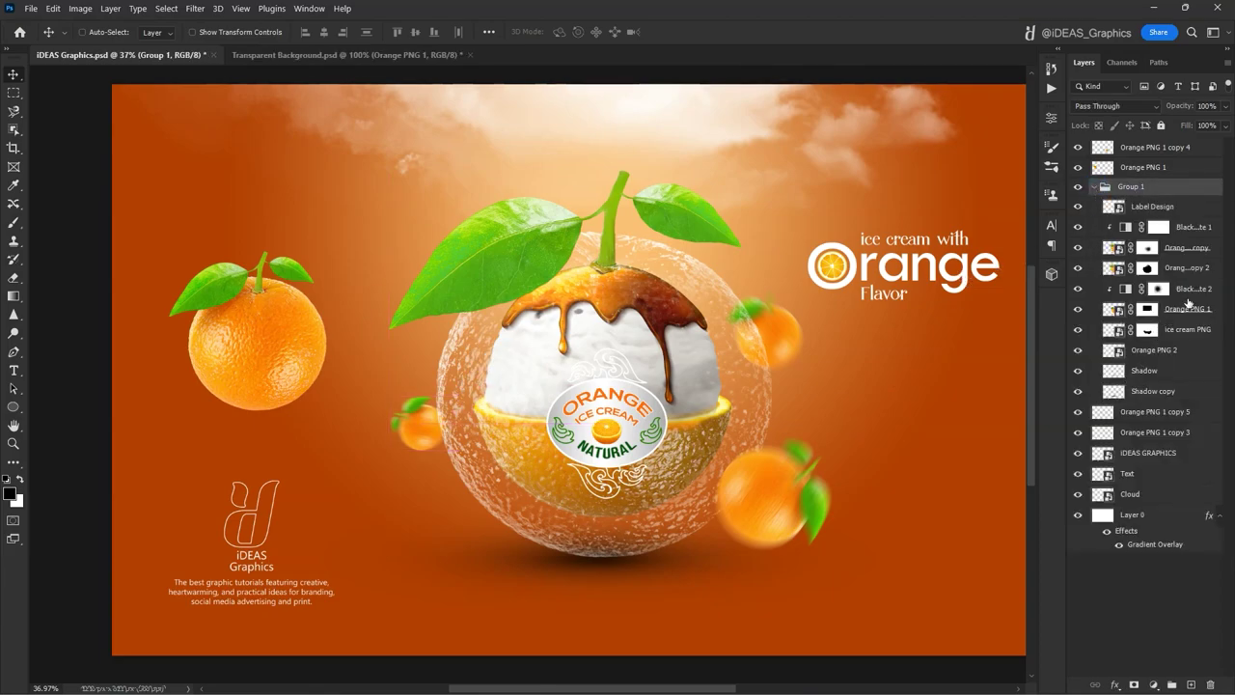
{"action": "left_click", "coordinate": [1197, 291]}
{"action": "left_click", "coordinate": [1217, 683]}
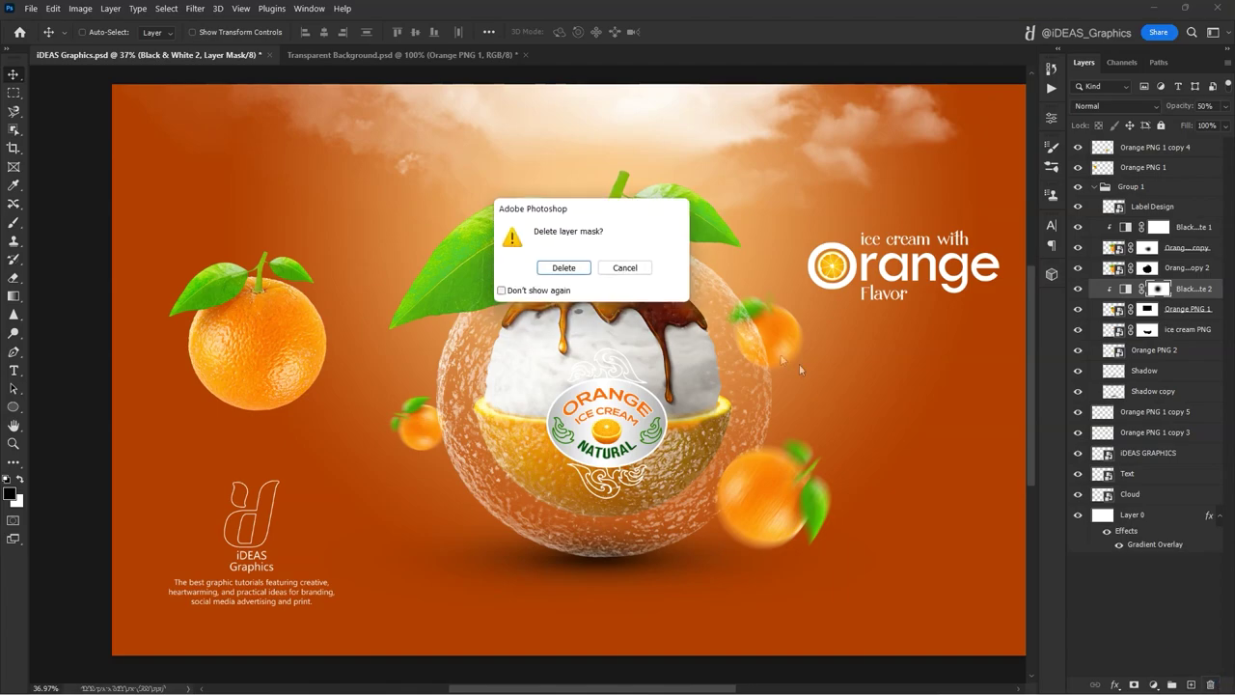
{"action": "left_click", "coordinate": [564, 268]}
{"action": "key", "text": "Delete"}
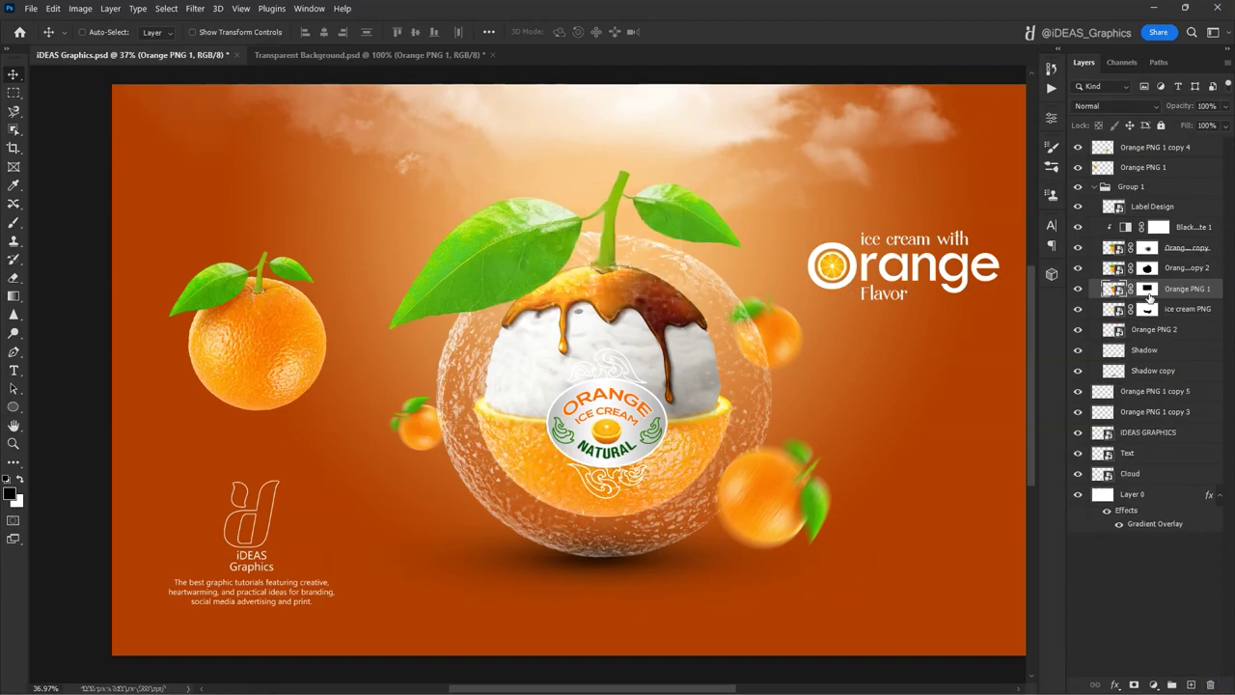
Add a Levels adjustment clipped to the bowl's Orange PNG 1 layer and set its white output level to 50
{"action": "left_click", "coordinate": [1154, 684]}
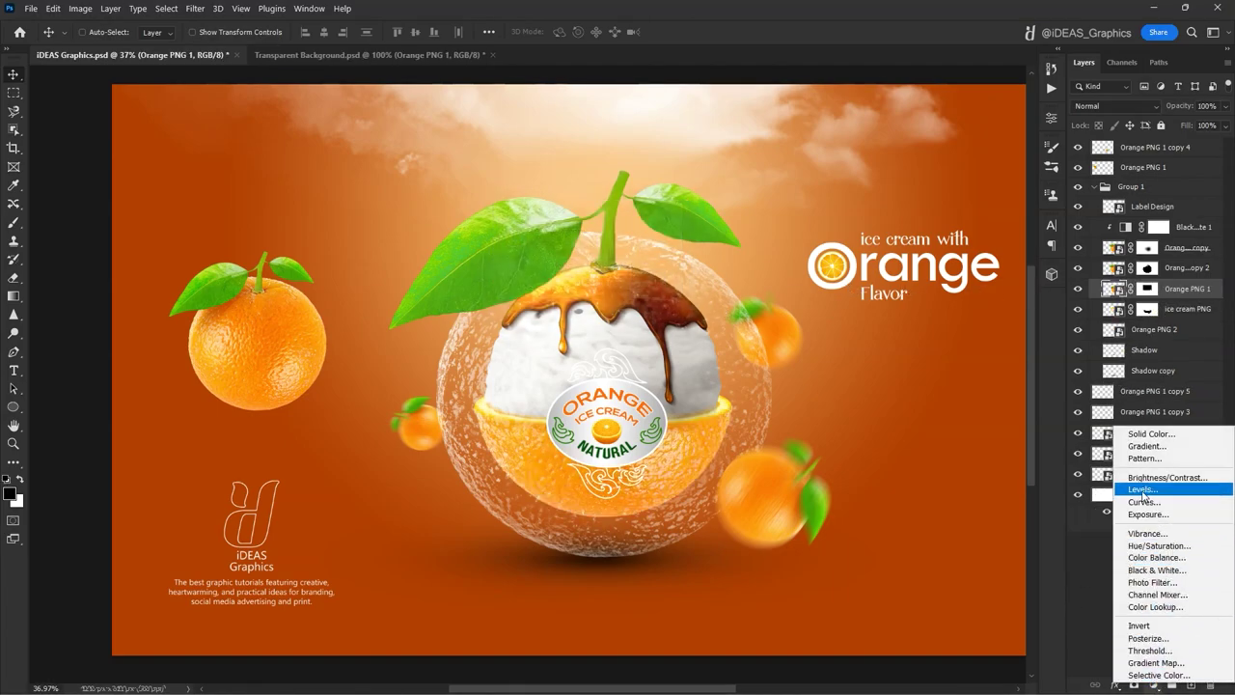
{"action": "left_click", "coordinate": [1129, 488]}
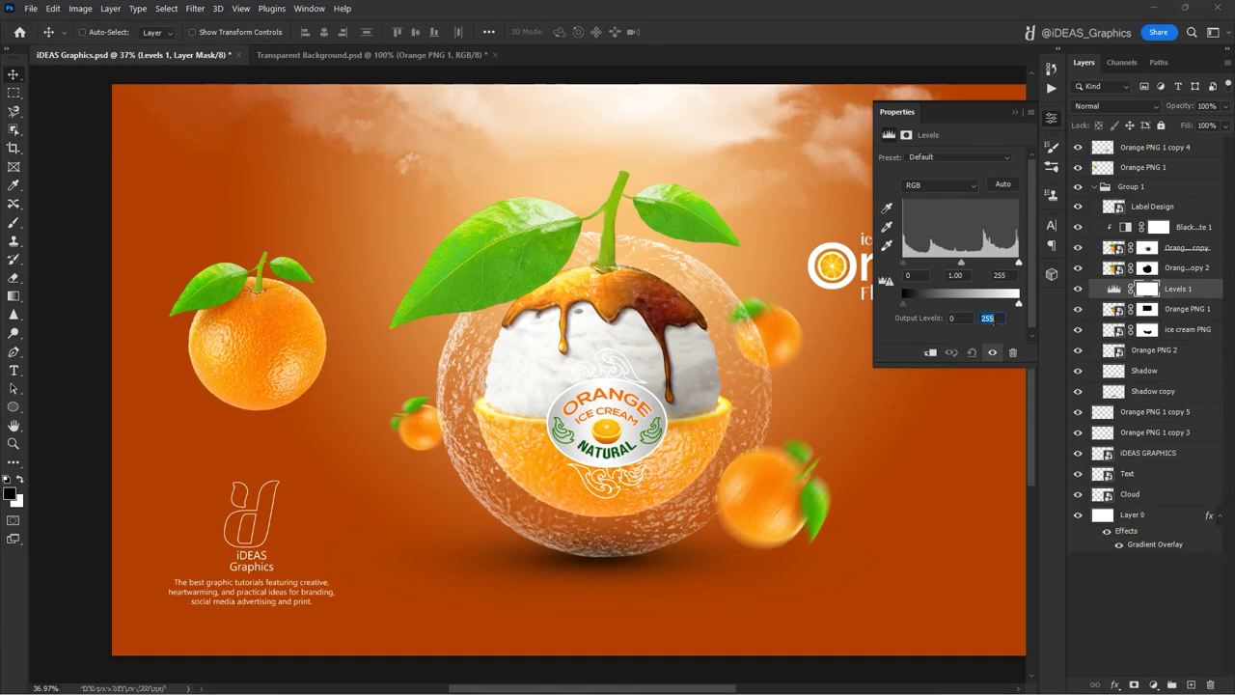
{"action": "left_click", "coordinate": [930, 352]}
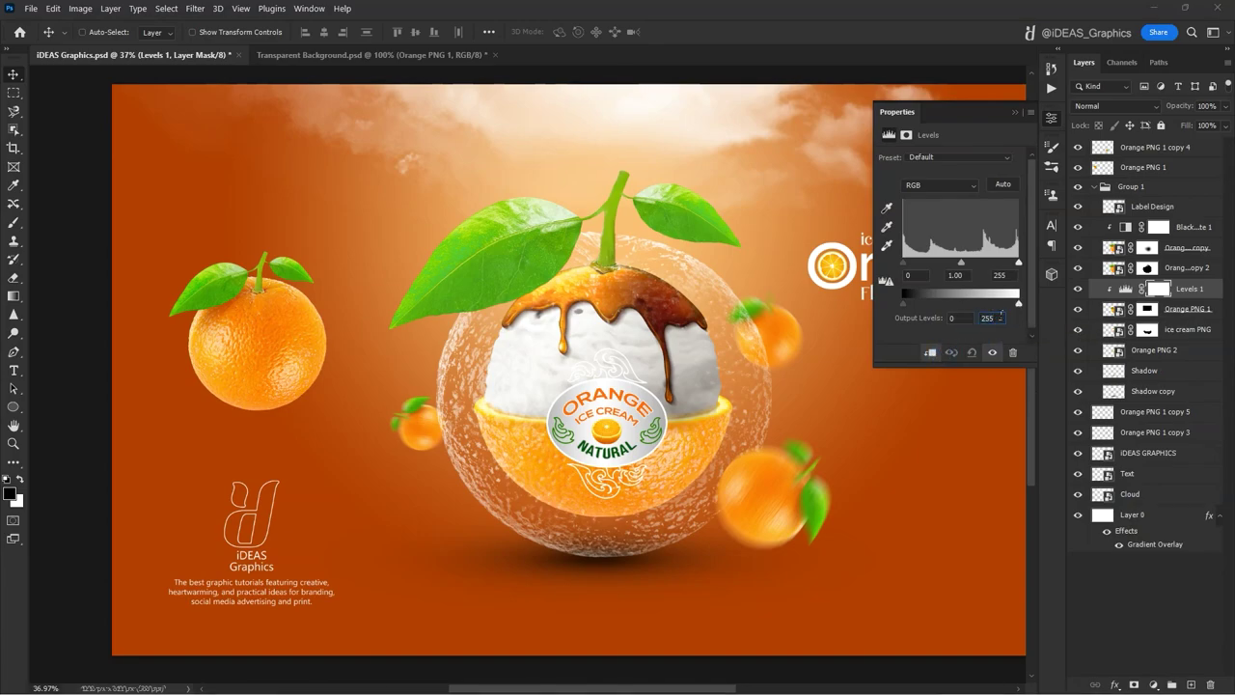
{"action": "left_click", "coordinate": [975, 320]}
{"action": "type", "text": "50"}
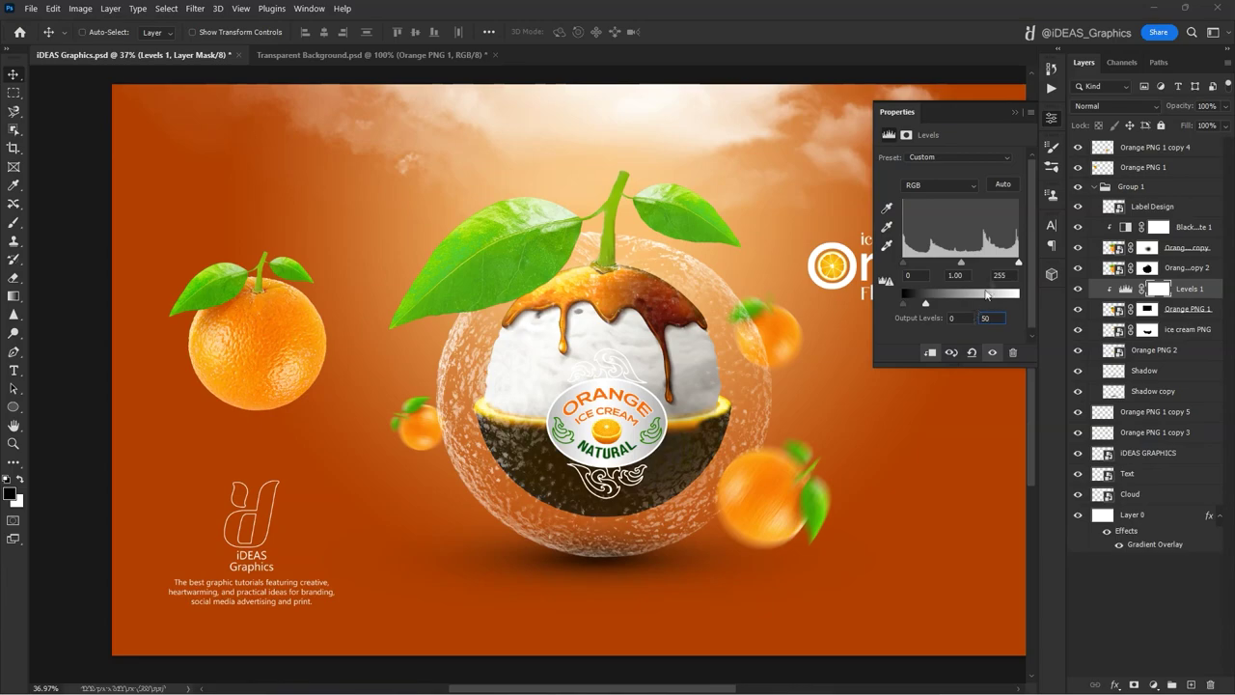
{"action": "left_click", "coordinate": [1014, 113]}
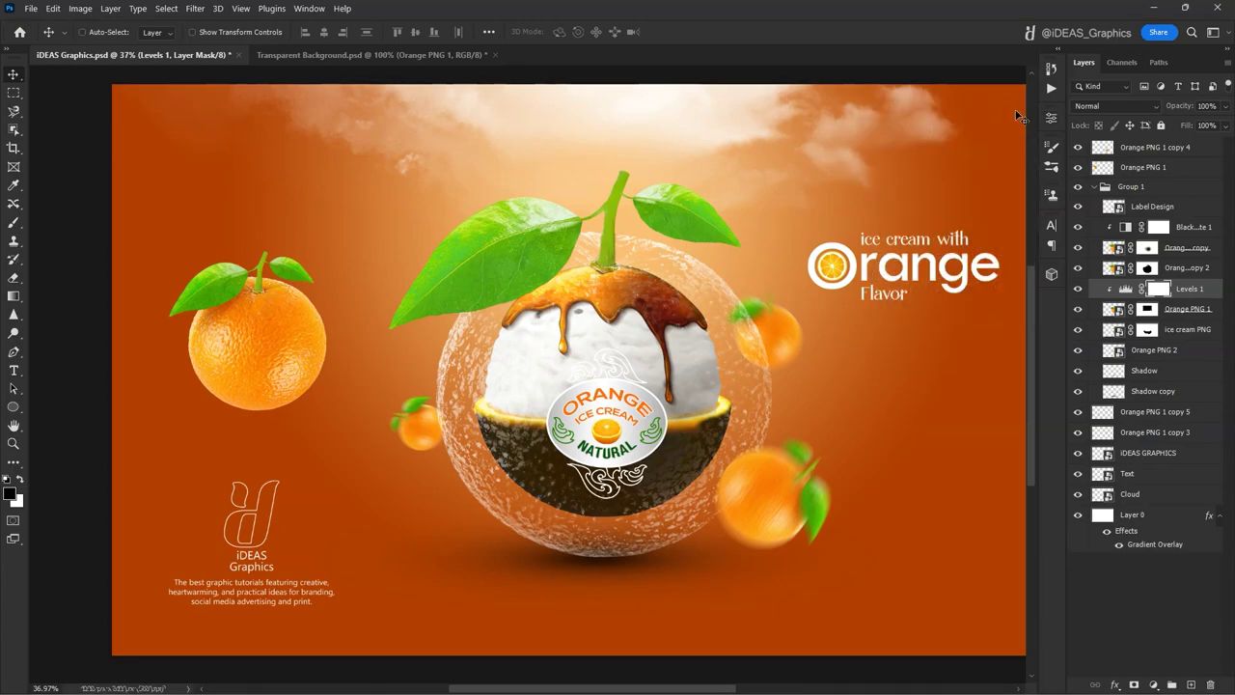
Paint black on the Levels 1 mask with a soft brush to restore the upper bowl's brightness, keeping its underside dark
{"action": "left_click", "coordinate": [12, 222]}
{"action": "mouse_move", "coordinate": [427, 276]}
{"action": "left_mouse_down"}
{"action": "mouse_move", "coordinate": [510, 344]}
{"action": "mouse_move", "coordinate": [440, 386]}
{"action": "mouse_move", "coordinate": [685, 304]}
{"action": "left_mouse_up"}
{"action": "key", "text": "["}
{"action": "key", "text": "["}
{"action": "key", "text": "["}
{"action": "left_click", "coordinate": [742, 331]}
{"action": "key", "text": "["}
{"action": "key", "text": "["}
{"action": "key", "text": "["}
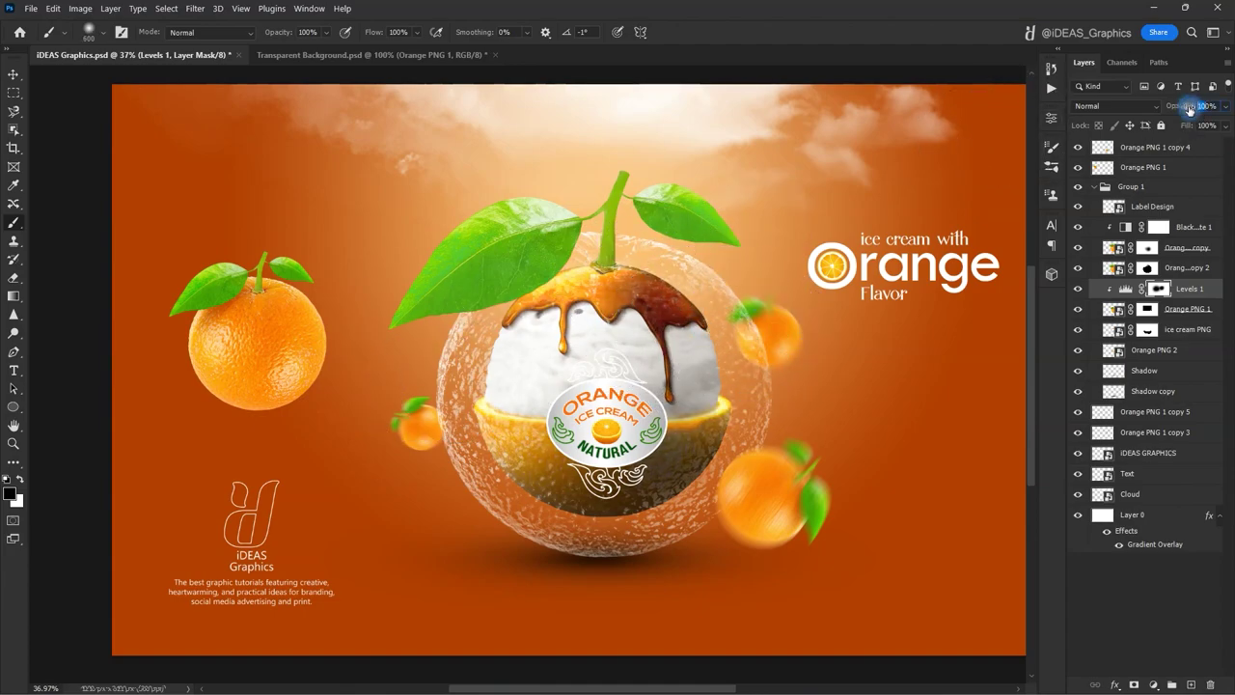
Set the Levels 1 adjustment layer to 85% opacity and Multiply blend mode
{"action": "type", "text": "80"}
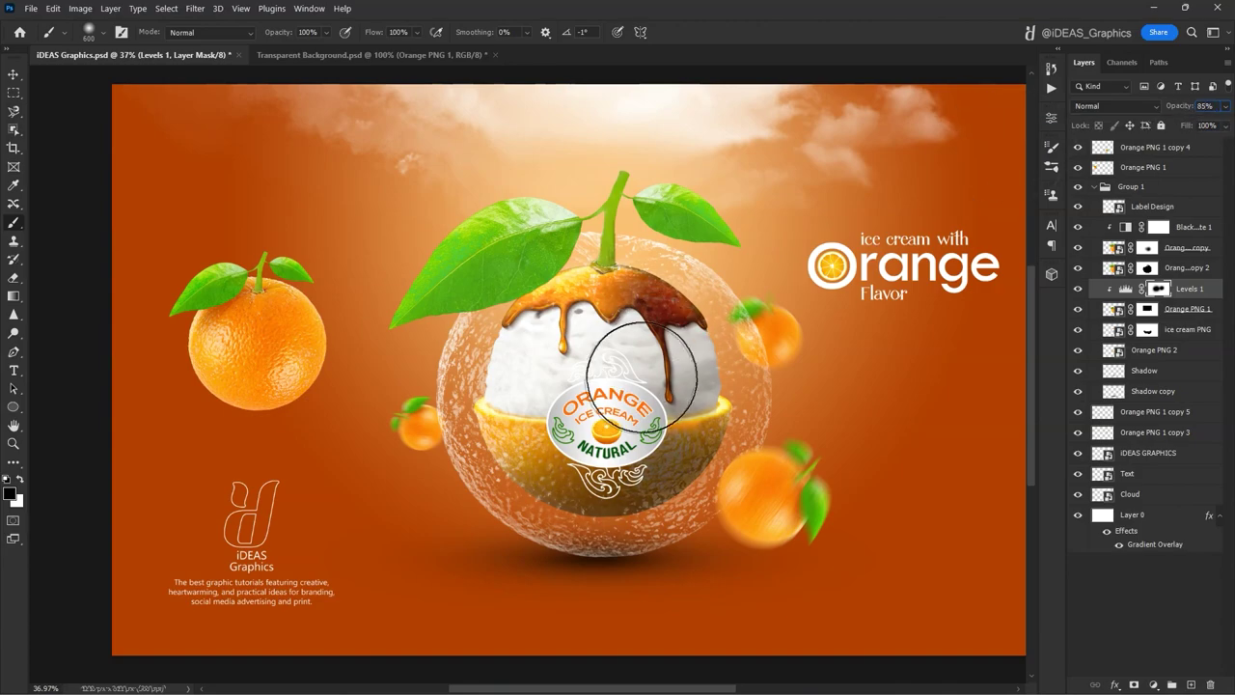
{"action": "left_click", "coordinate": [1114, 106]}
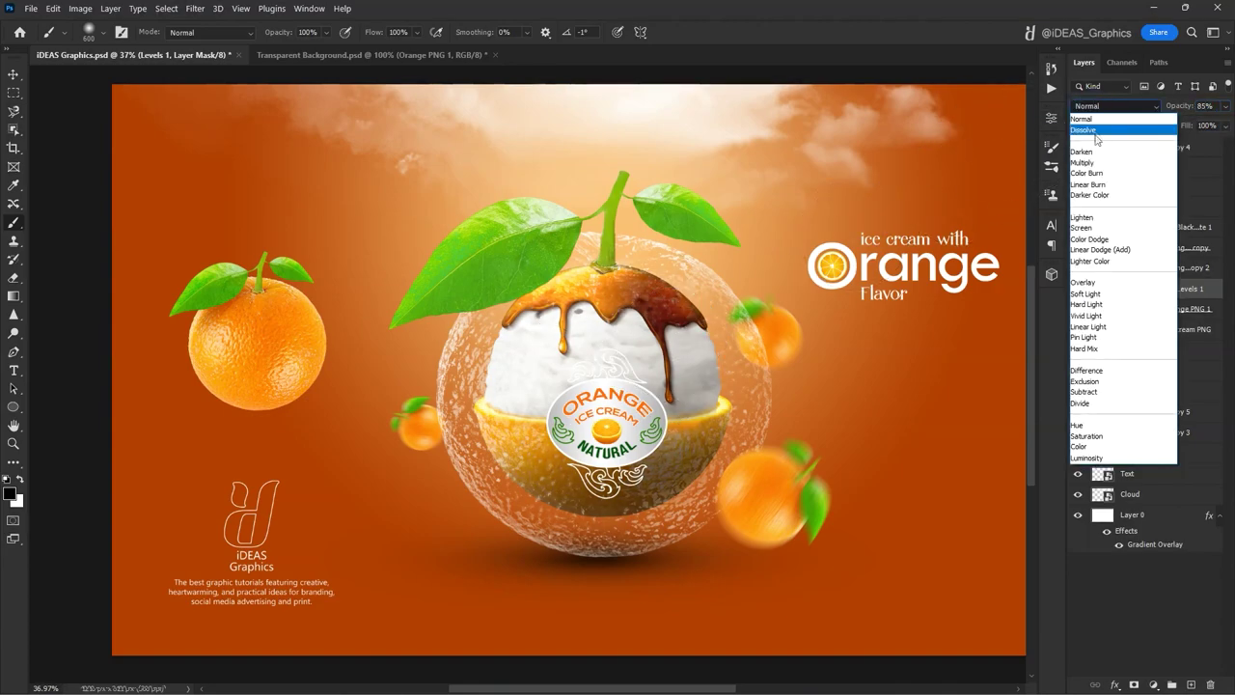
{"action": "left_click", "coordinate": [1110, 161]}
Paint black on the Levels 1 mask across the scoop and upper bowl with the soft brush enlarged to 1200 px
{"action": "key", "text": "bracketright"}
{"action": "key", "text": "bracketright"}
{"action": "key", "text": "bracketright"}
{"action": "key", "text": "bracketright"}
{"action": "key", "text": "bracketright"}
{"action": "key", "text": "bracketright"}
{"action": "mouse_move", "coordinate": [577, 344]}
{"action": "left_mouse_down"}
{"action": "mouse_move", "coordinate": [533, 340]}
{"action": "mouse_move", "coordinate": [415, 376]}
{"action": "mouse_move", "coordinate": [463, 299]}
{"action": "left_mouse_up"}
Touch up the bowl's underside shading on the Levels 1 mask with a white 600 px brush at 22% opacity
{"action": "left_click", "coordinate": [325, 32]}
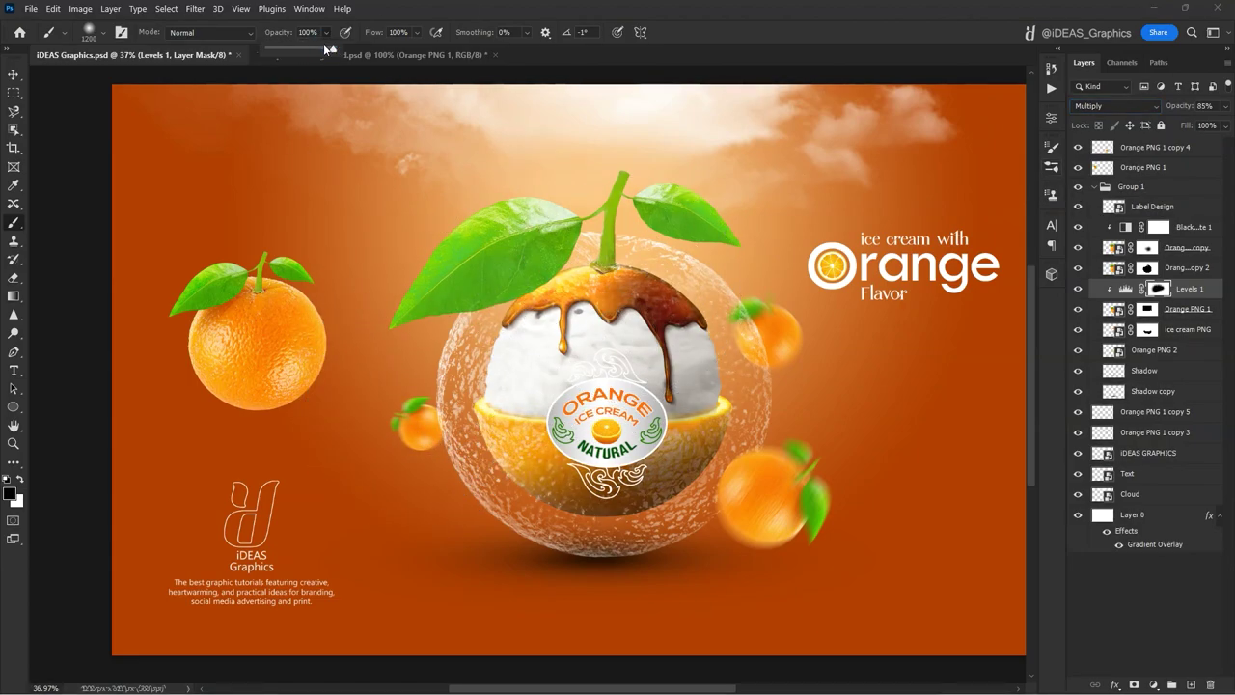
{"action": "left_click", "coordinate": [313, 66]}
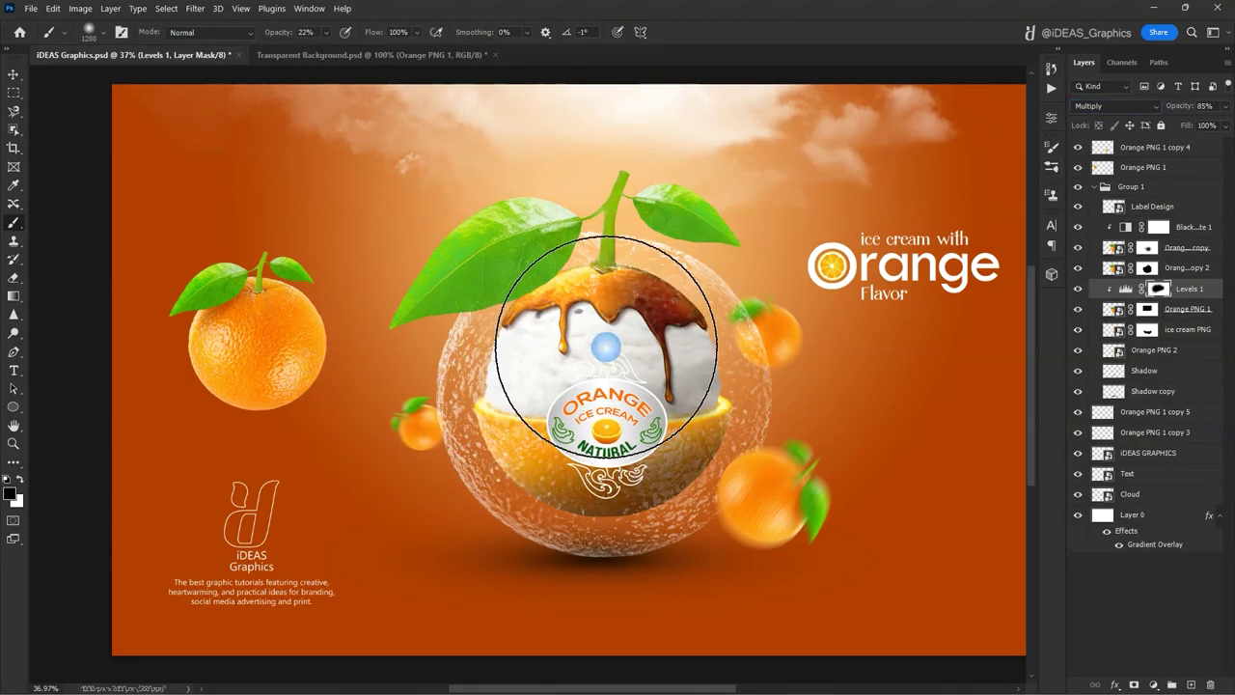
{"action": "key", "text": "x"}
{"action": "key", "text": "bracketleft"}
{"action": "key", "text": "bracketleft"}
{"action": "key", "text": "bracketleft"}
{"action": "key", "text": "bracketleft"}
{"action": "key", "text": "bracketleft"}
{"action": "key", "text": "bracketleft"}
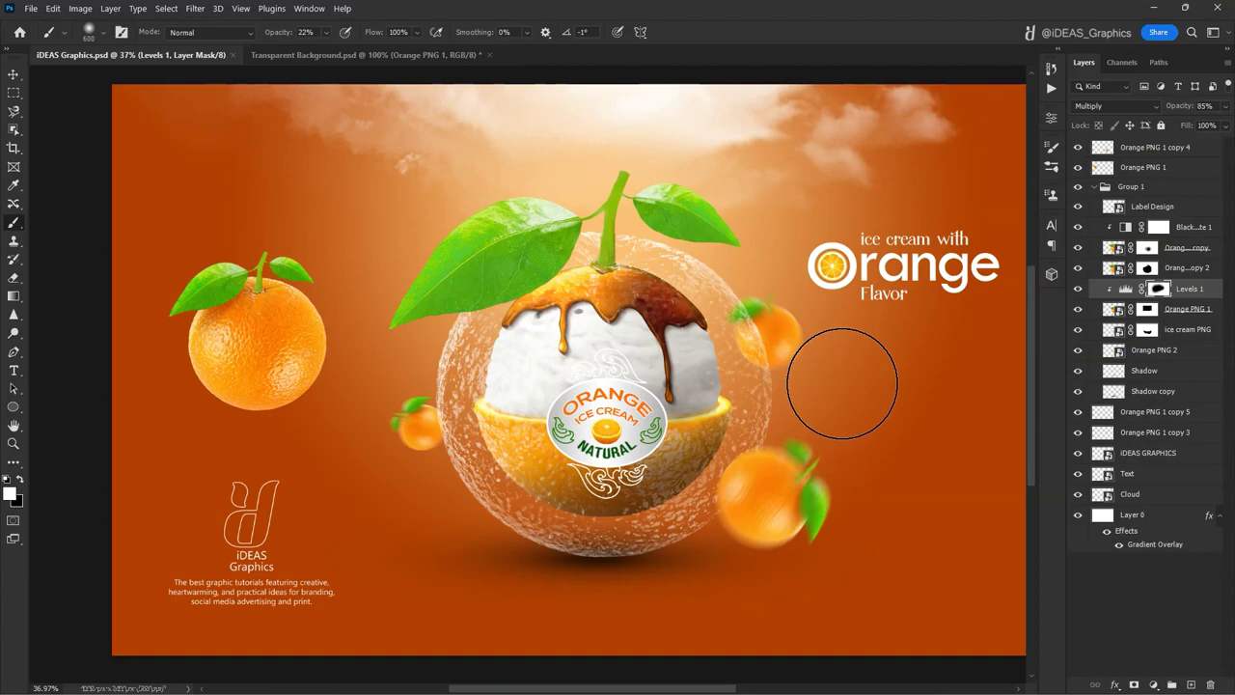
{"action": "key", "text": "ctrl+minus"}
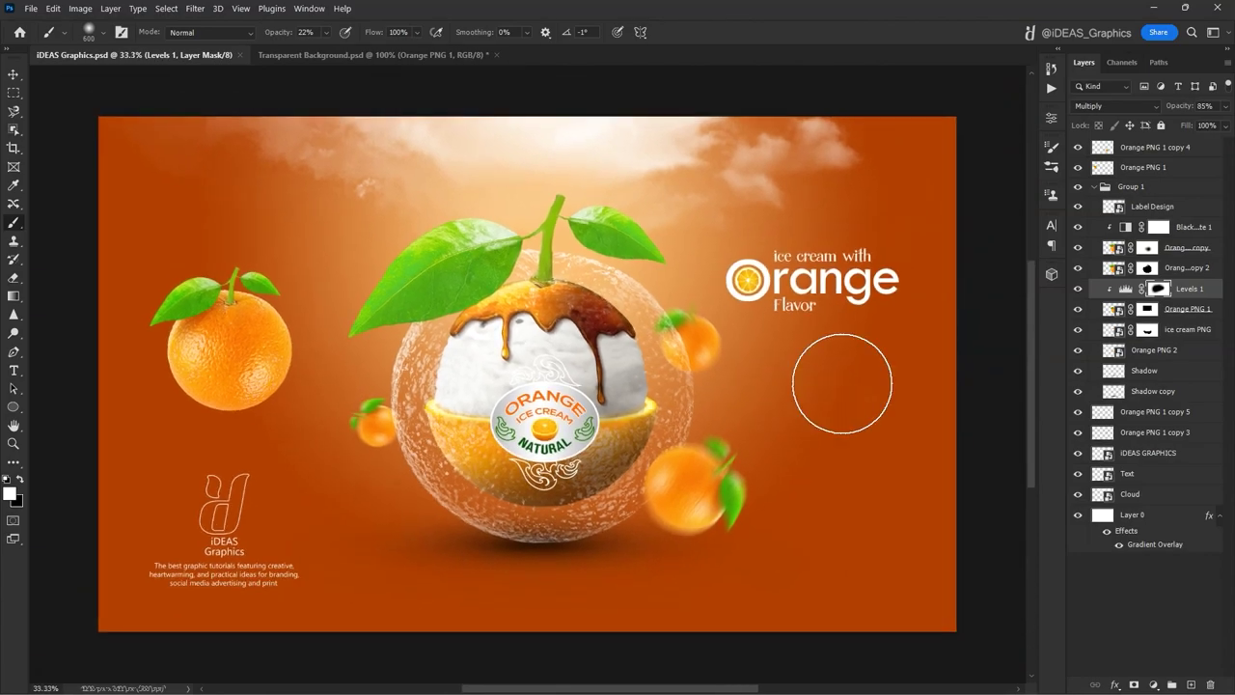
Add a Brightness/Contrast adjustment layer clipped to the Orange PNG 1 copy 2 leaf layer
{"action": "key", "text": "v"}
{"action": "left_click", "coordinate": [1078, 268]}
{"action": "left_click", "coordinate": [1078, 269]}
{"action": "left_click", "coordinate": [1109, 268]}
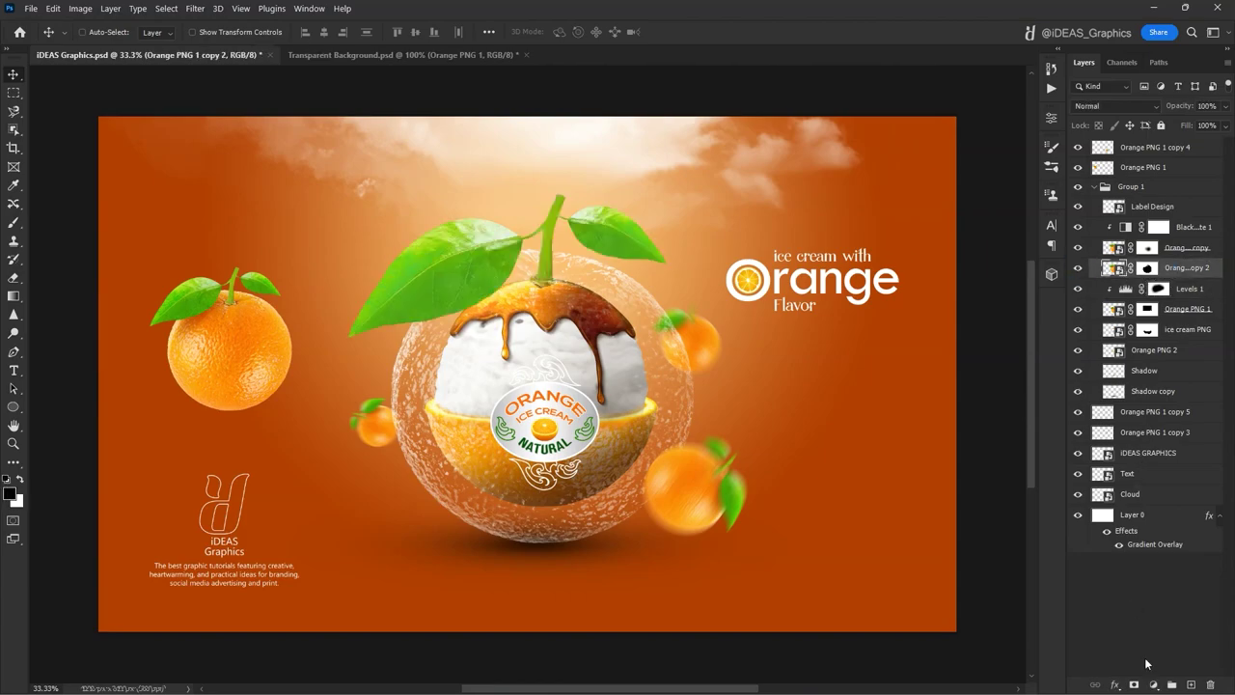
{"action": "left_click", "coordinate": [1151, 683]}
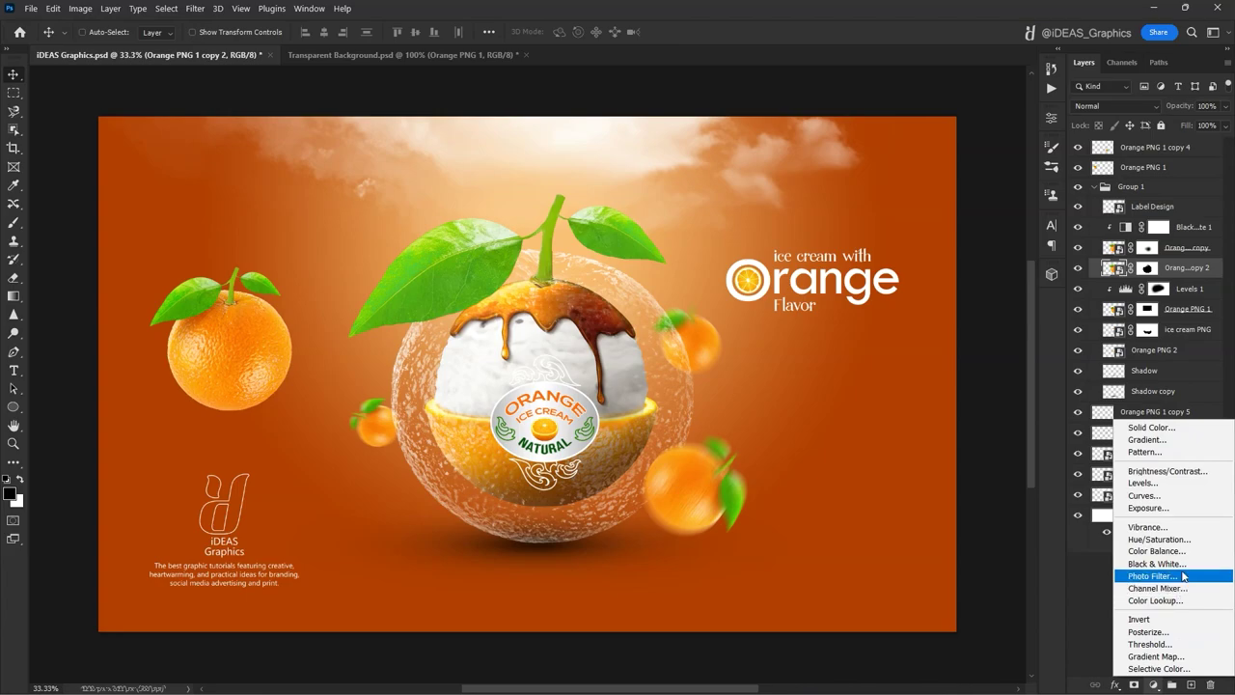
{"action": "left_click", "coordinate": [1185, 473]}
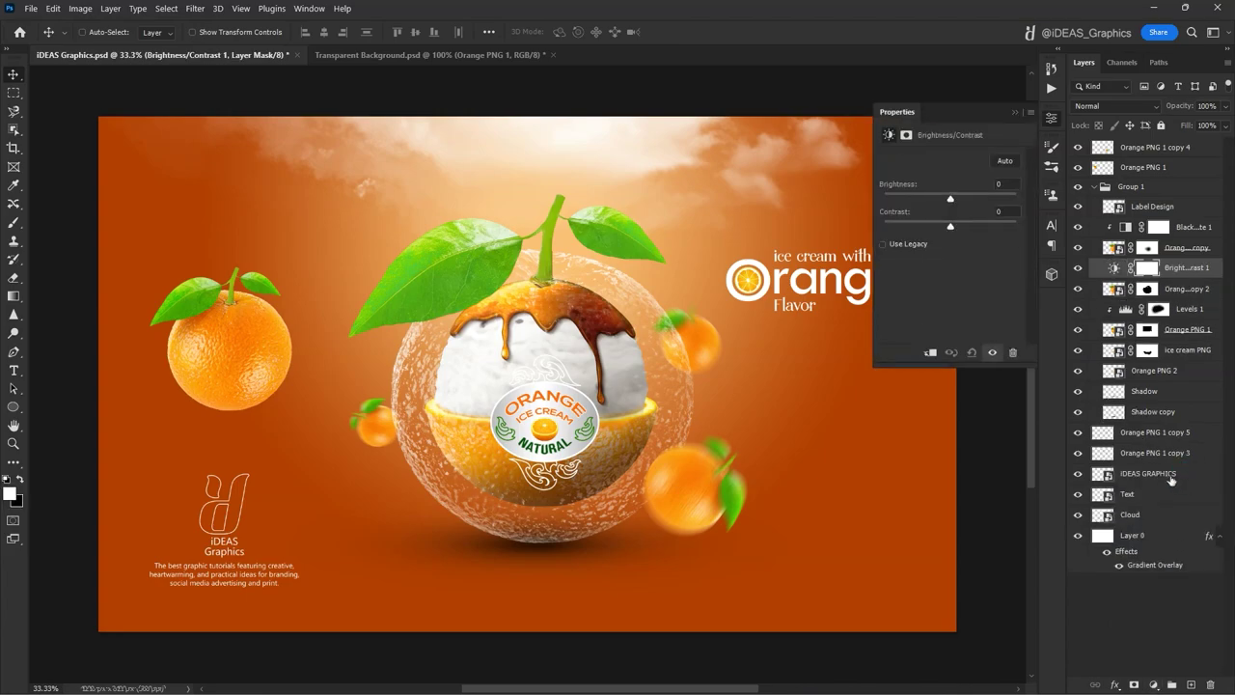
{"action": "left_click", "coordinate": [928, 354]}
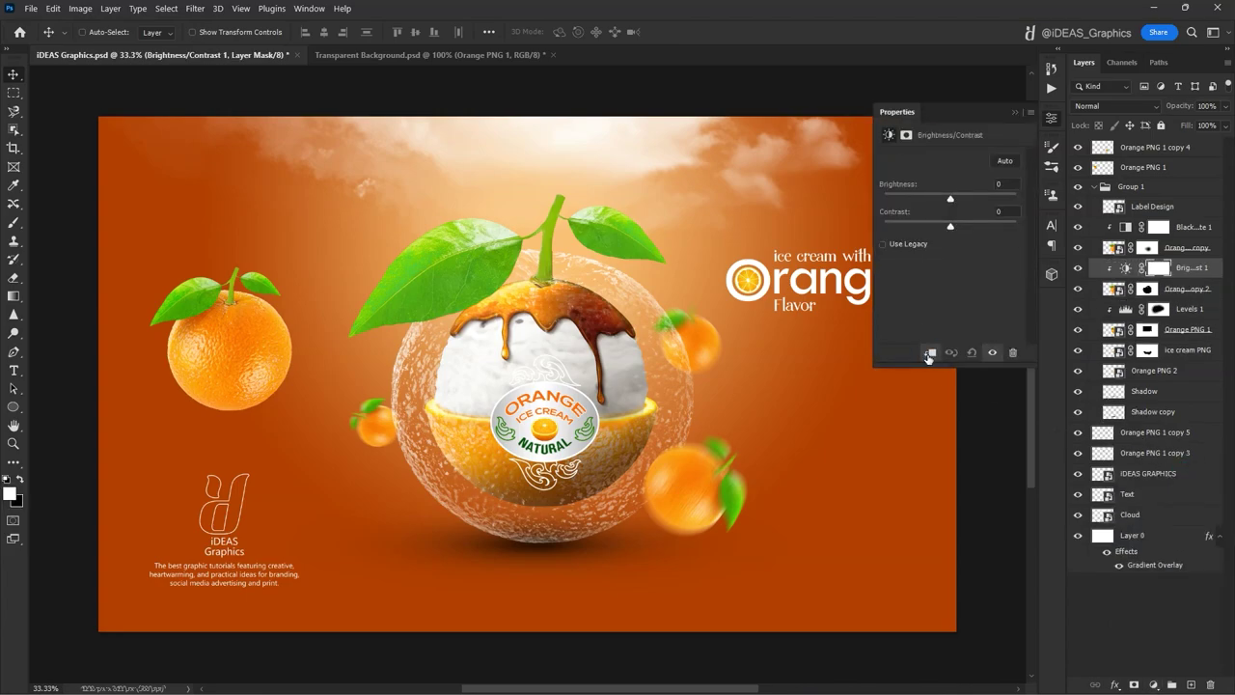
{"action": "left_click", "coordinate": [925, 353]}
{"action": "left_click", "coordinate": [924, 353]}
Set the clipped adjustment's brightness to -100 to darken the leaves and stem
{"action": "left_click_drag", "start_coordinate": [1007, 185], "coordinate": [975, 188]}
{"action": "type", "text": "-100"}
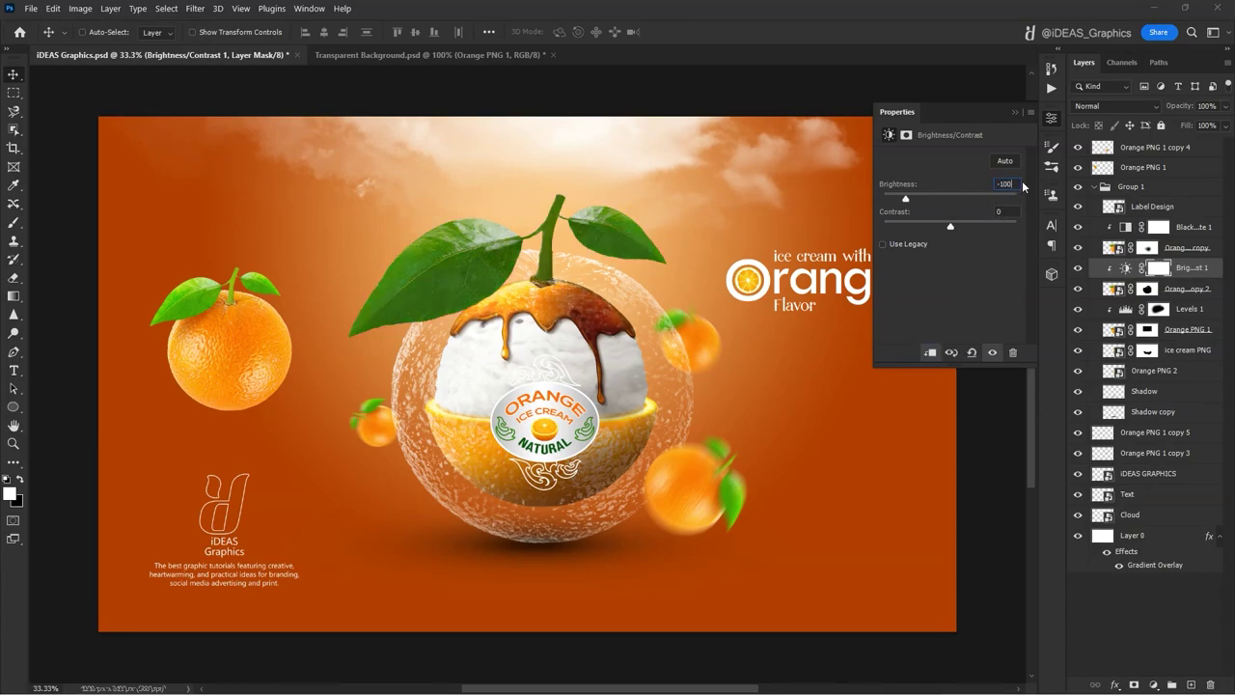
{"action": "left_click", "coordinate": [1014, 113]}
Paint black at 52% brush opacity with a 300 px brush on the Brightness/Contrast 1 mask to brighten the leaves' upper parts
{"action": "key", "text": "b"}
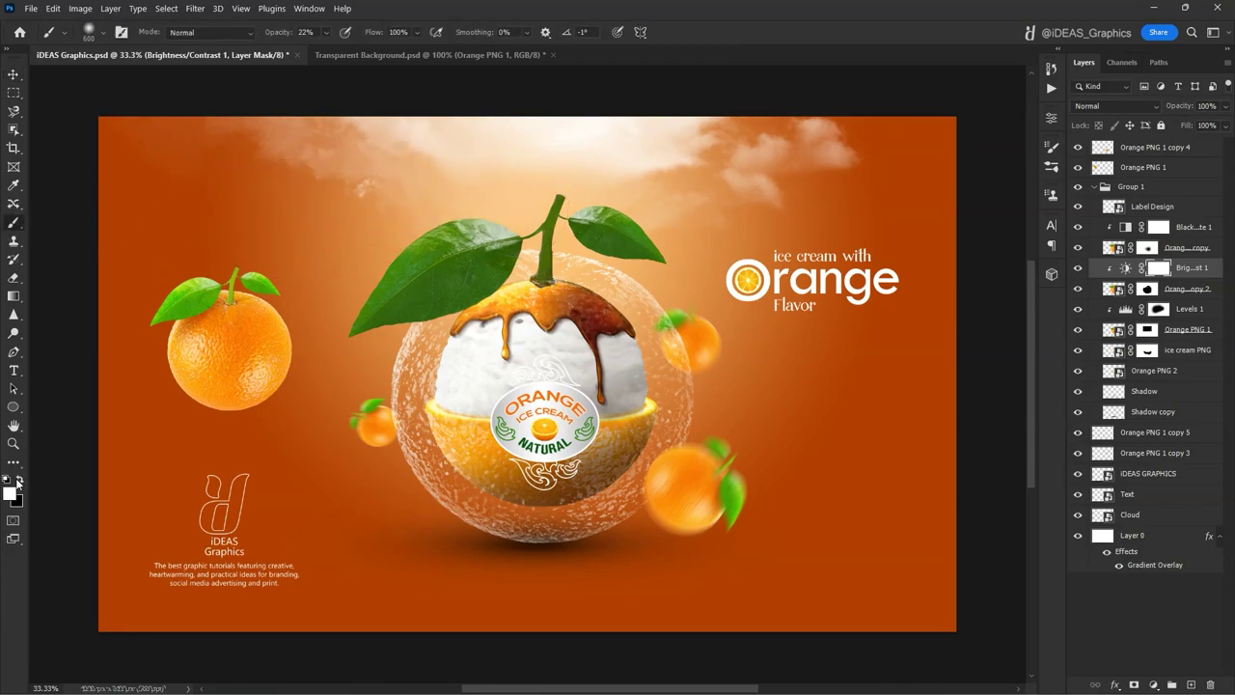
{"action": "left_click", "coordinate": [326, 33]}
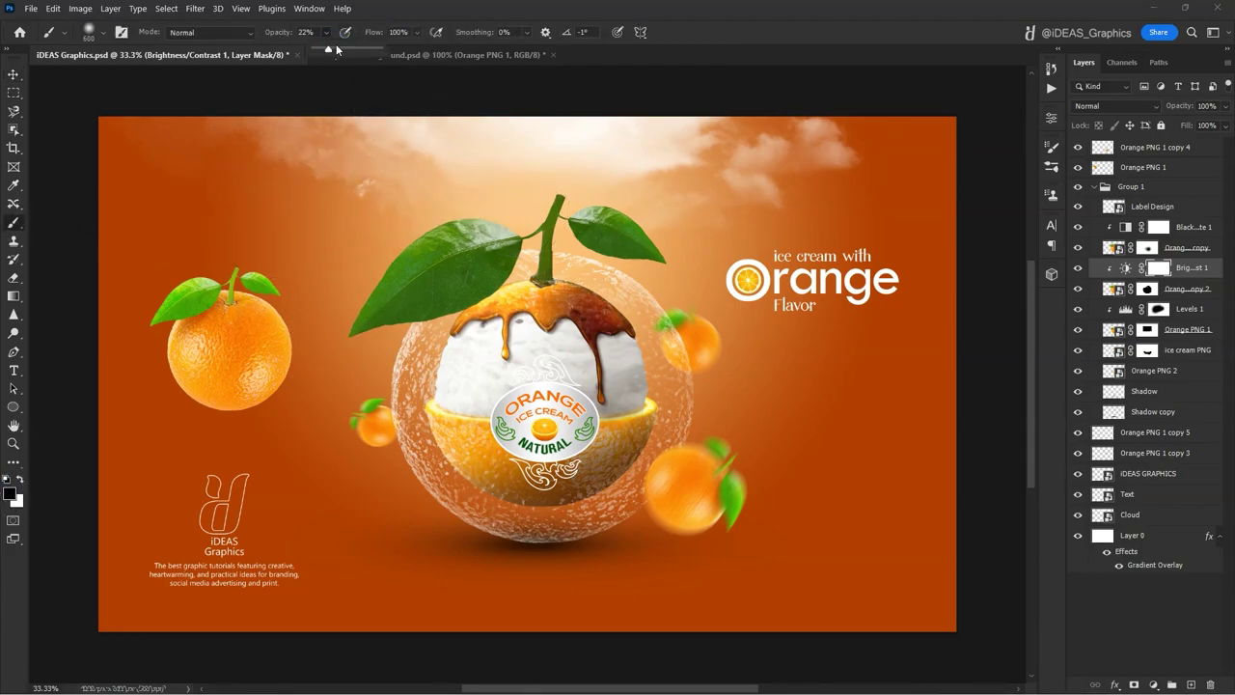
{"action": "left_click_drag", "start_coordinate": [483, 181], "coordinate": [405, 187]}
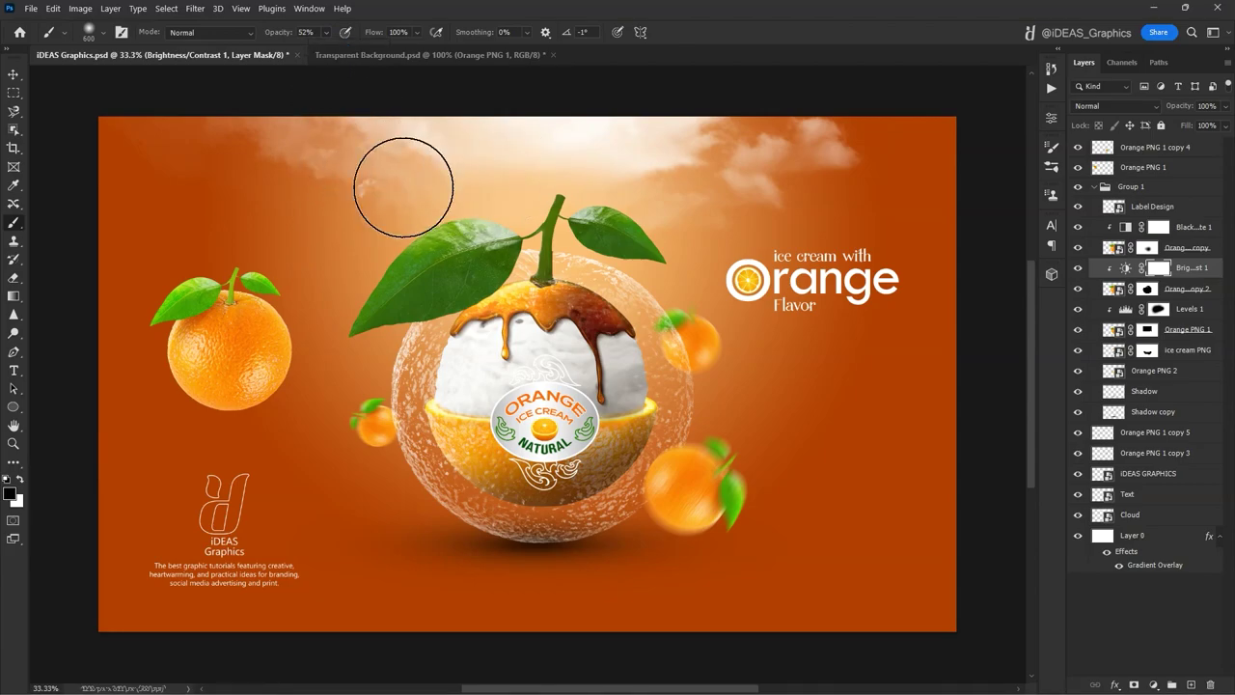
{"action": "key", "text": "bracketleft"}
{"action": "key", "text": "bracketleft"}
{"action": "key", "text": "bracketleft"}
{"action": "mouse_move", "coordinate": [603, 188]}
{"action": "left_mouse_down"}
{"action": "mouse_move", "coordinate": [680, 242]}
{"action": "mouse_move", "coordinate": [559, 153]}
{"action": "left_mouse_up"}
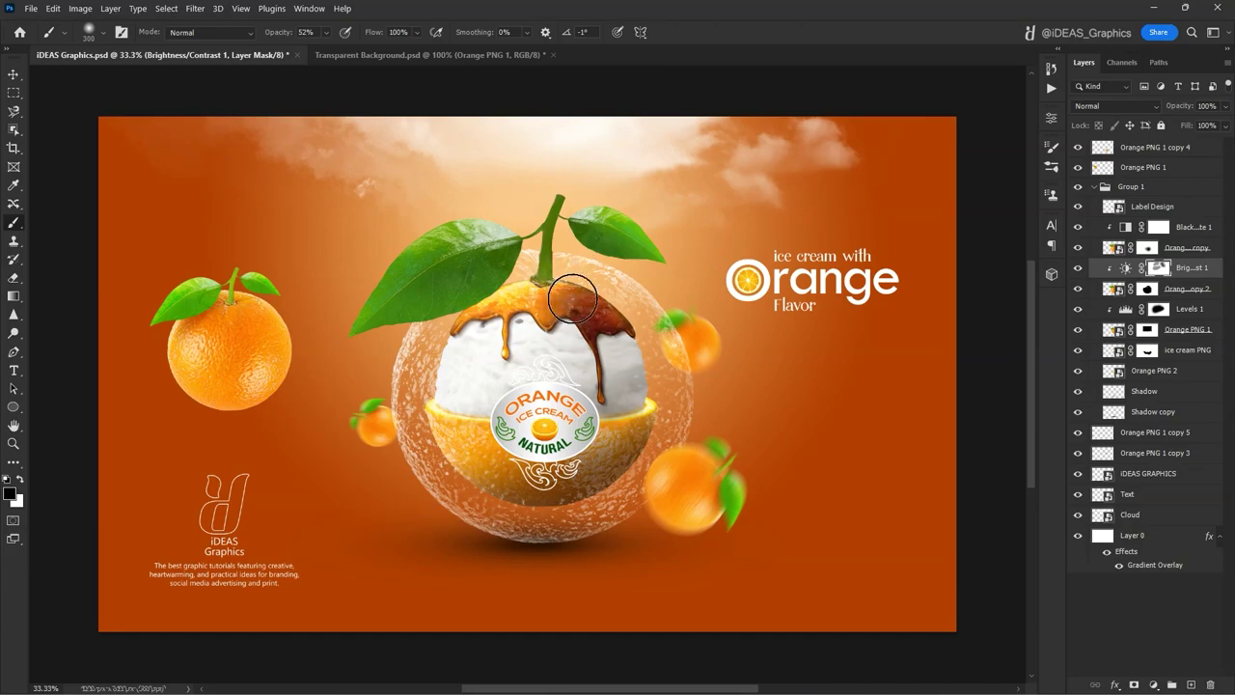
Refine the Brightness/Contrast 1 mask around the stem and leaves with smaller and larger brush sizes
{"action": "key", "text": "bracketleft"}
{"action": "key", "text": "bracketleft"}
{"action": "key", "text": "bracketleft"}
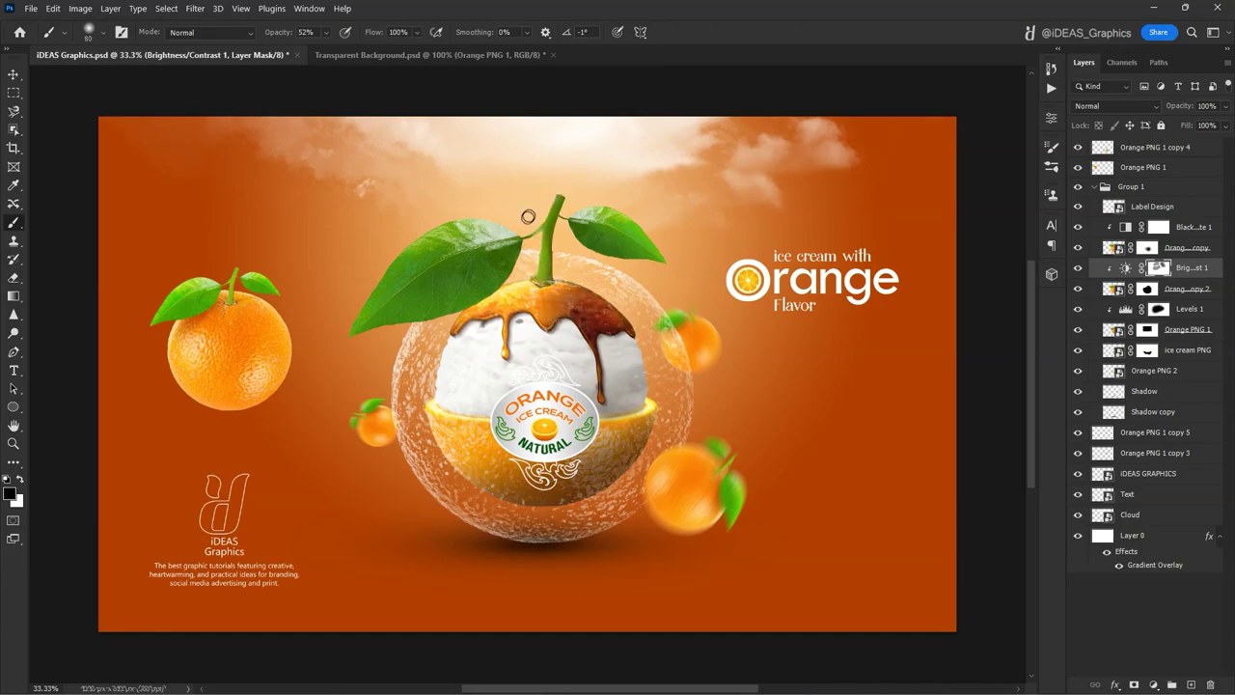
{"action": "key", "text": "bracketright"}
{"action": "key", "text": "bracketright"}
{"action": "key", "text": "bracketright"}
{"action": "key", "text": "bracketright"}
{"action": "key", "text": "bracketright"}
{"action": "key", "text": "x"}
Blend the Label Design layer into the bowl by splitting its Blend If underlying-layer black slider to about 150
{"action": "key", "text": "v"}
{"action": "double_click", "coordinate": [1192, 208]}
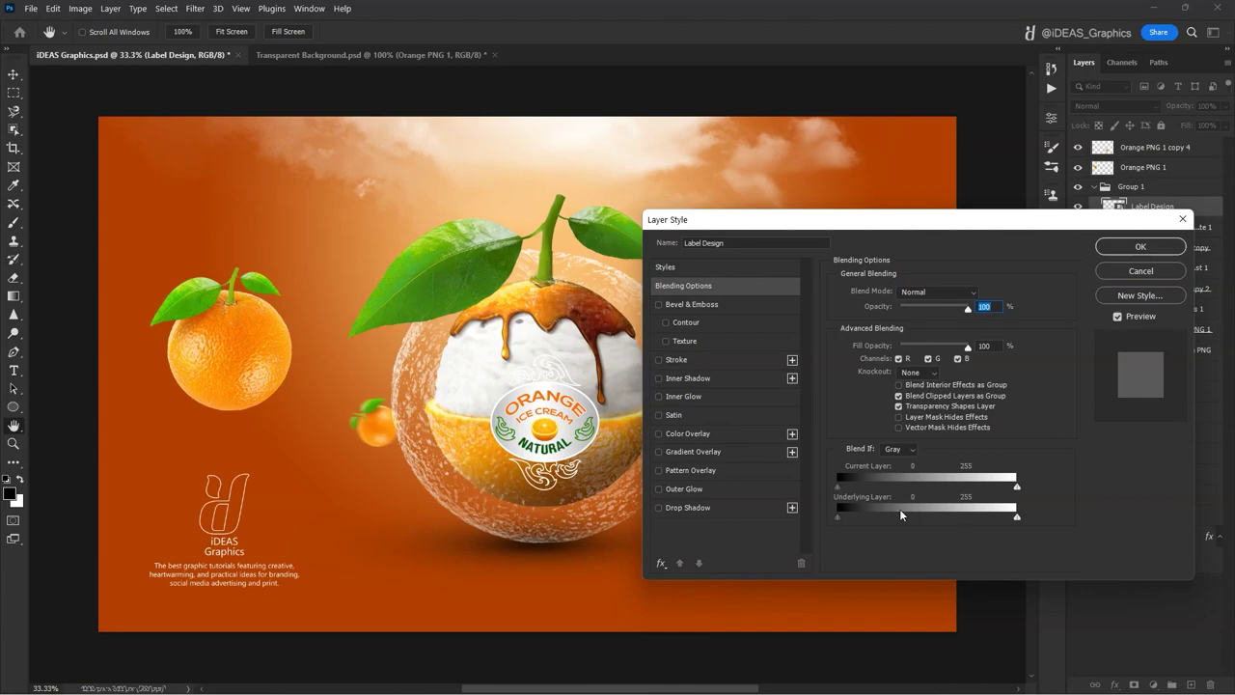
{"action": "left_click_drag", "start_coordinate": [836, 516], "coordinate": [944, 517]}
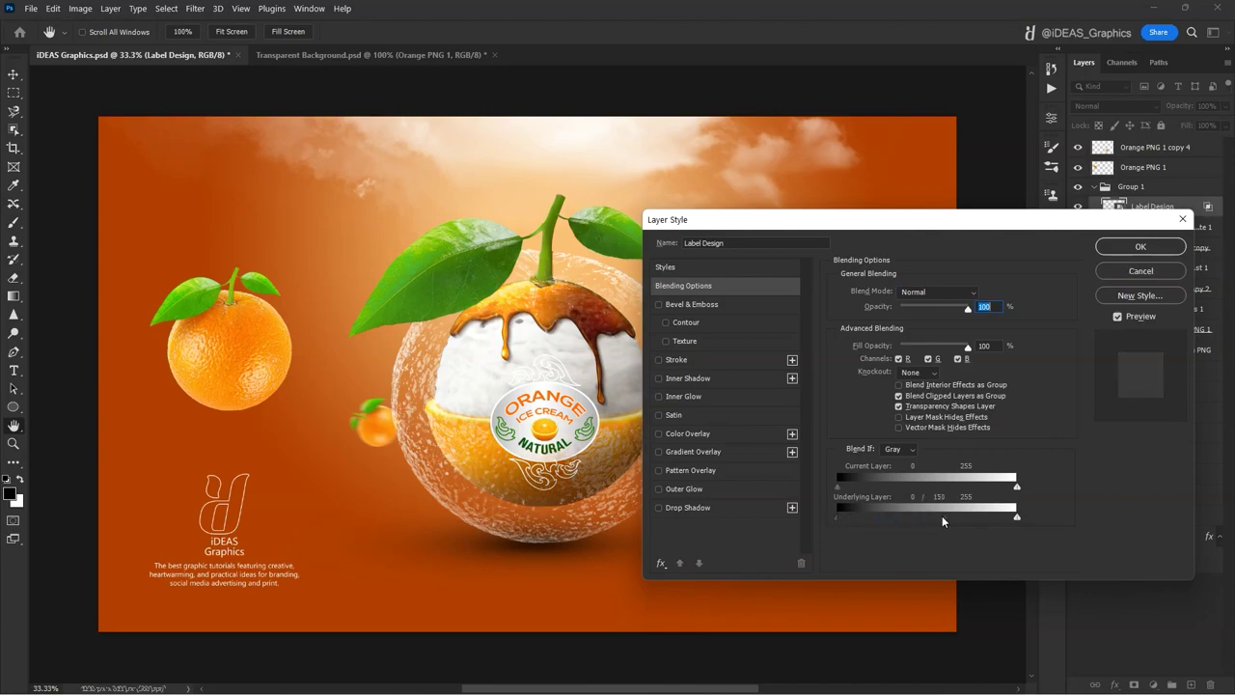
{"action": "left_click", "coordinate": [1140, 246]}
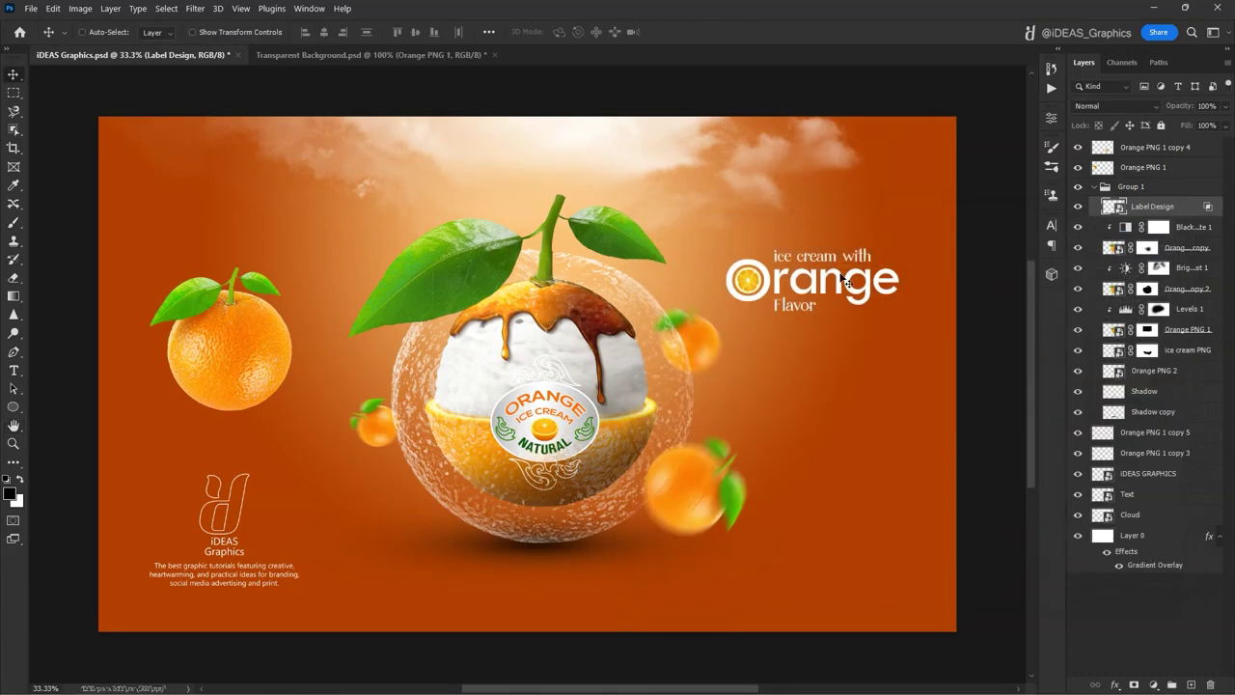